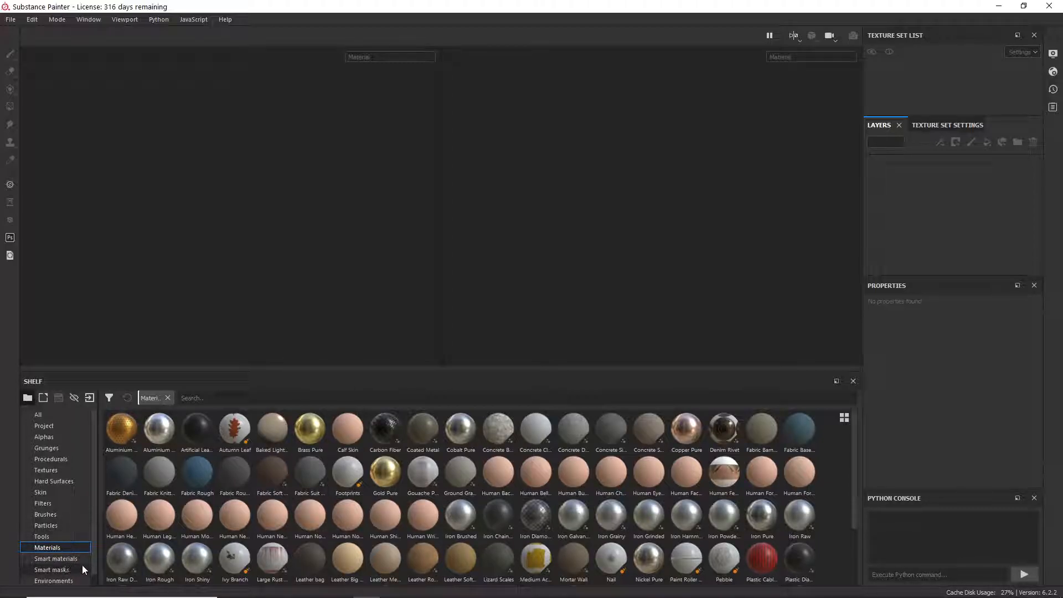
# - Start a new project based on the Unreal Engine 4 (allegorithmic) template
pyautogui.click(17, 20)
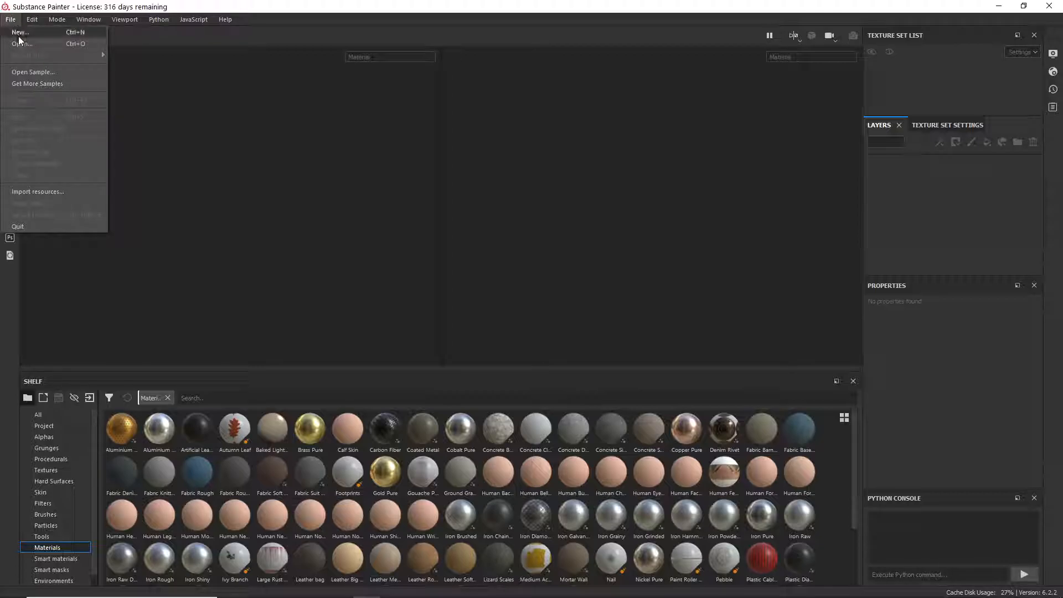
pyautogui.click(18, 32)
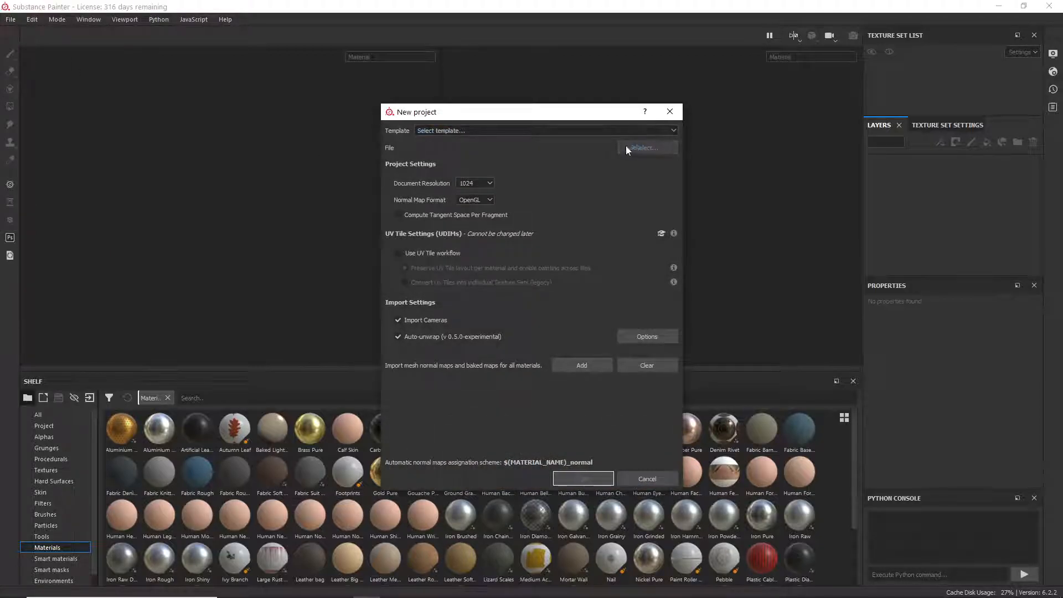
pyautogui.click(470, 134)
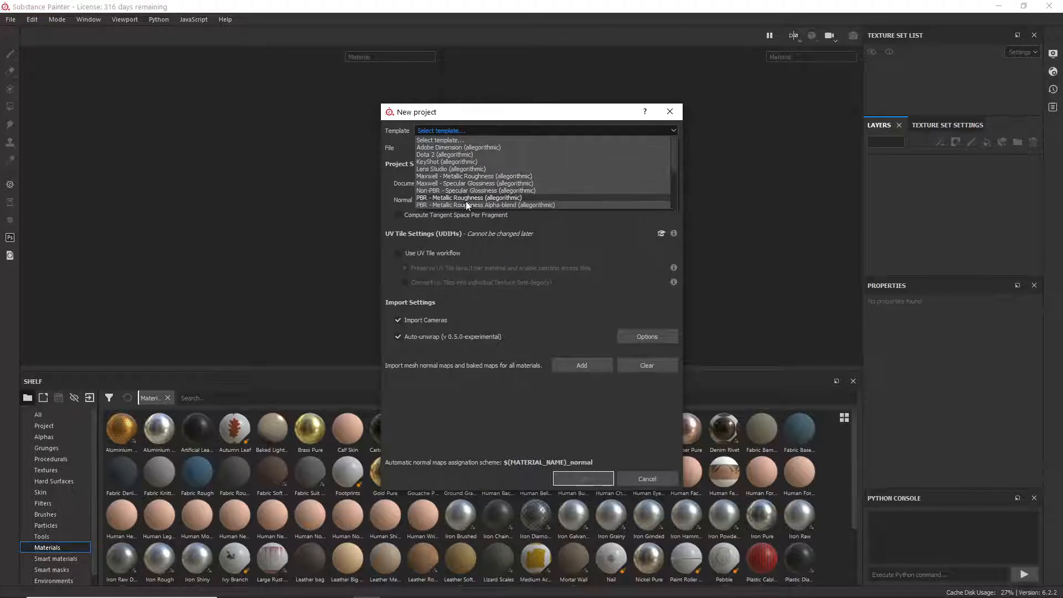
pyautogui.scroll(-4, 471, 200)
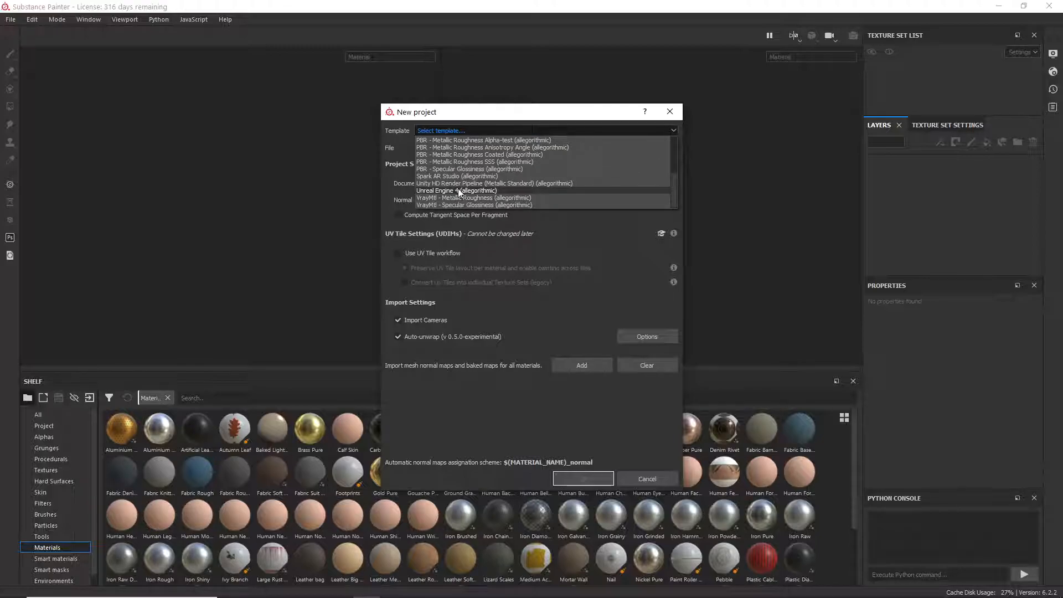
pyautogui.click(460, 190)
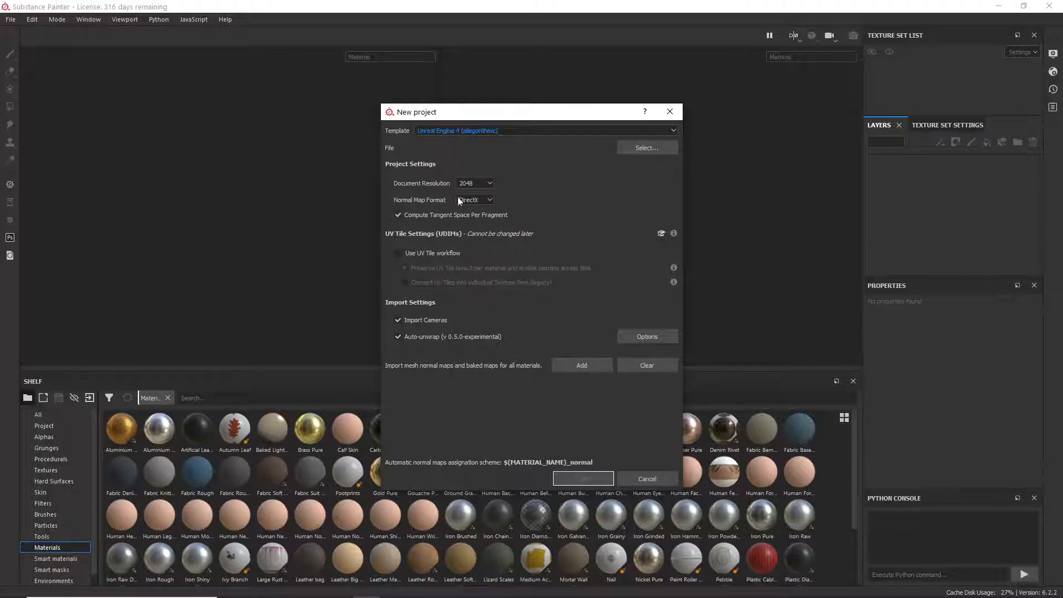
# - Look through the other project templates and keep Unreal Engine 4 (allegorithmic) as the choice
pyautogui.click(480, 130)
pyautogui.click(480, 129)
pyautogui.click(546, 131)
pyautogui.scroll(2, 446, 188)
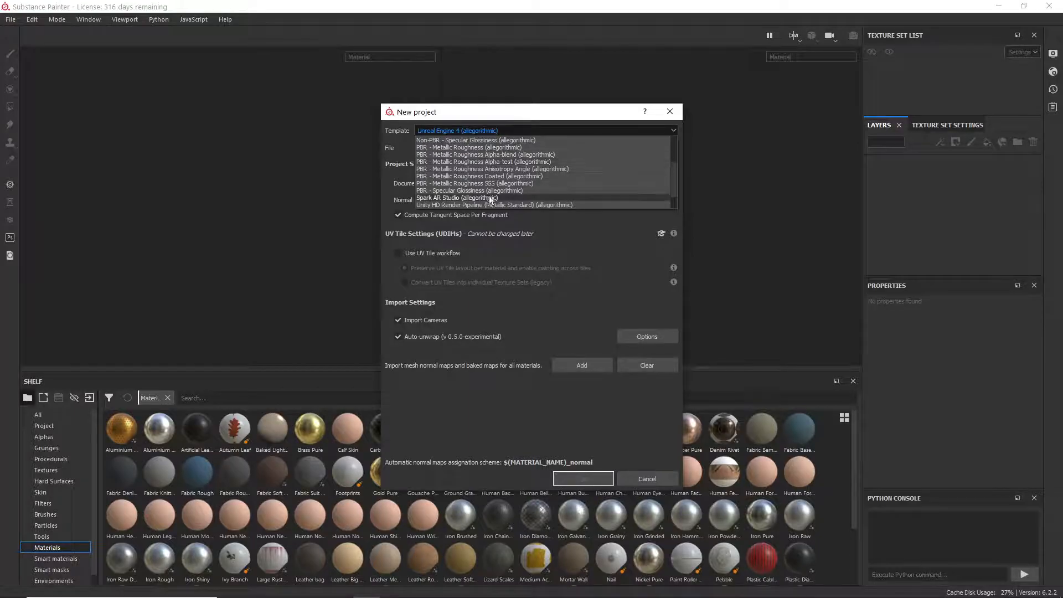
pyautogui.scroll(-1, 477, 200)
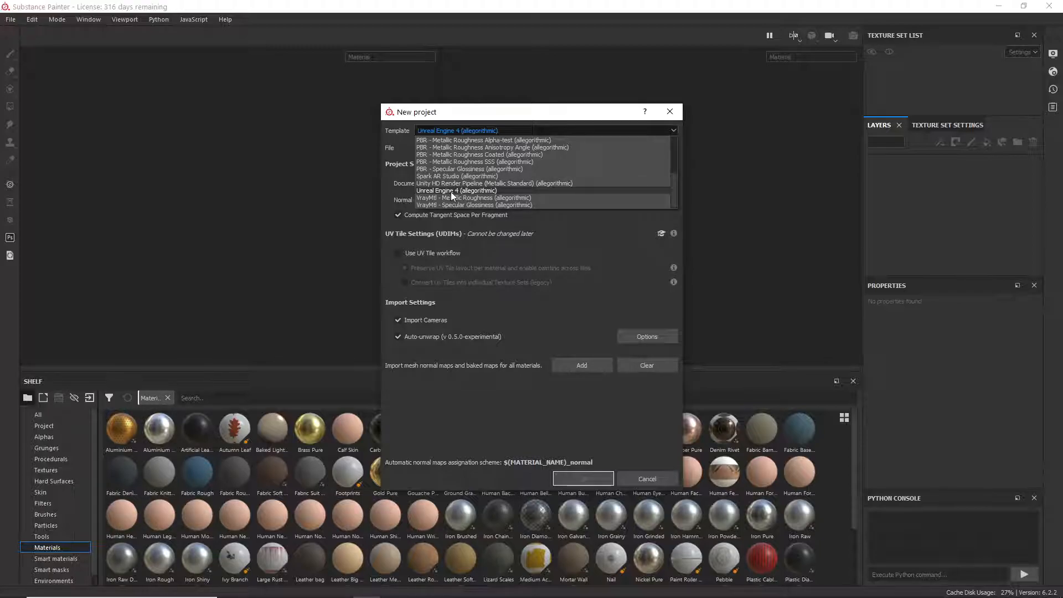
pyautogui.click(435, 190)
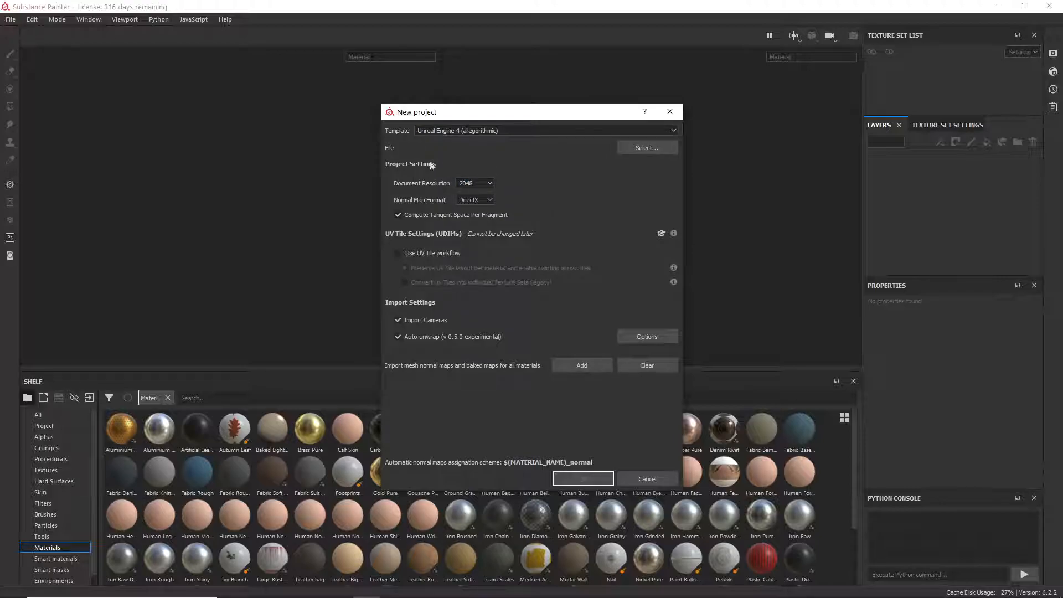
# - Choose the mesh file Hammer4SubstancePainter from the HammerOfJustice folder on the Desktop for the project
pyautogui.click(631, 147)
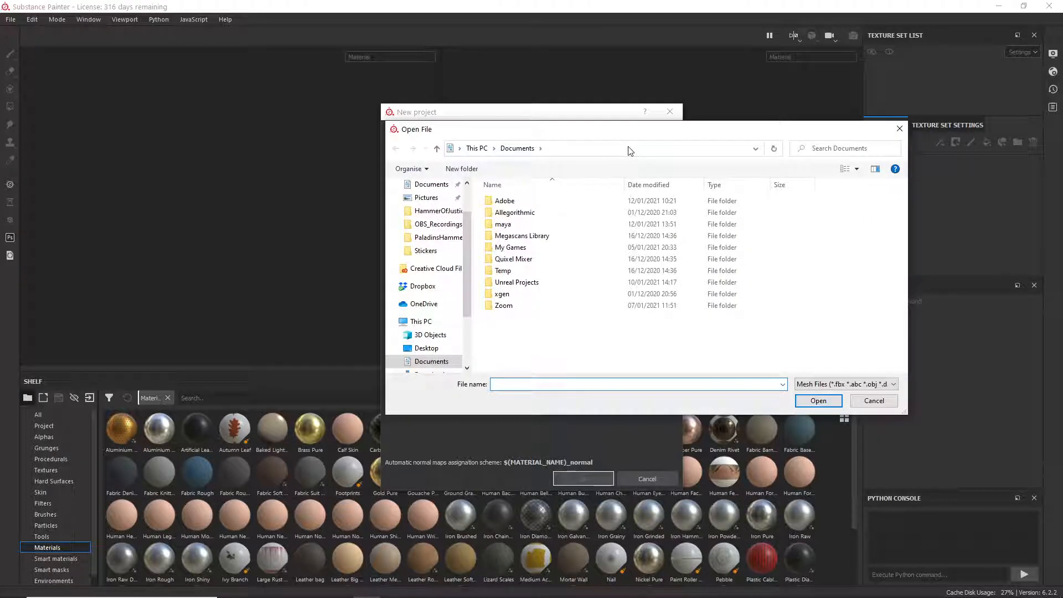
pyautogui.scroll(2, 448, 203)
pyautogui.click(425, 207)
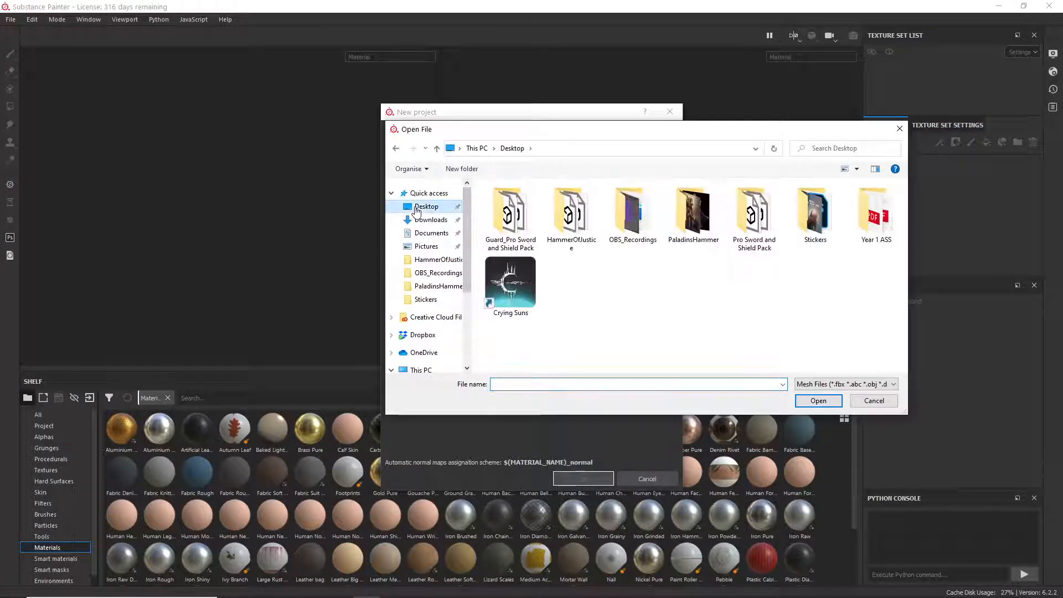
pyautogui.click(575, 234)
pyautogui.doubleClick(586, 224)
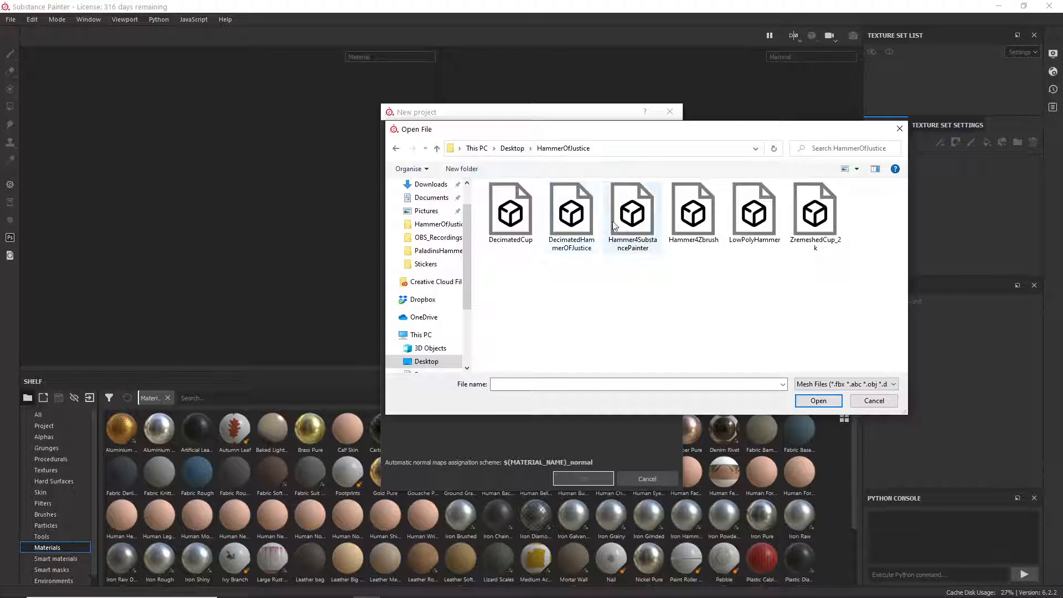
pyautogui.click(638, 221)
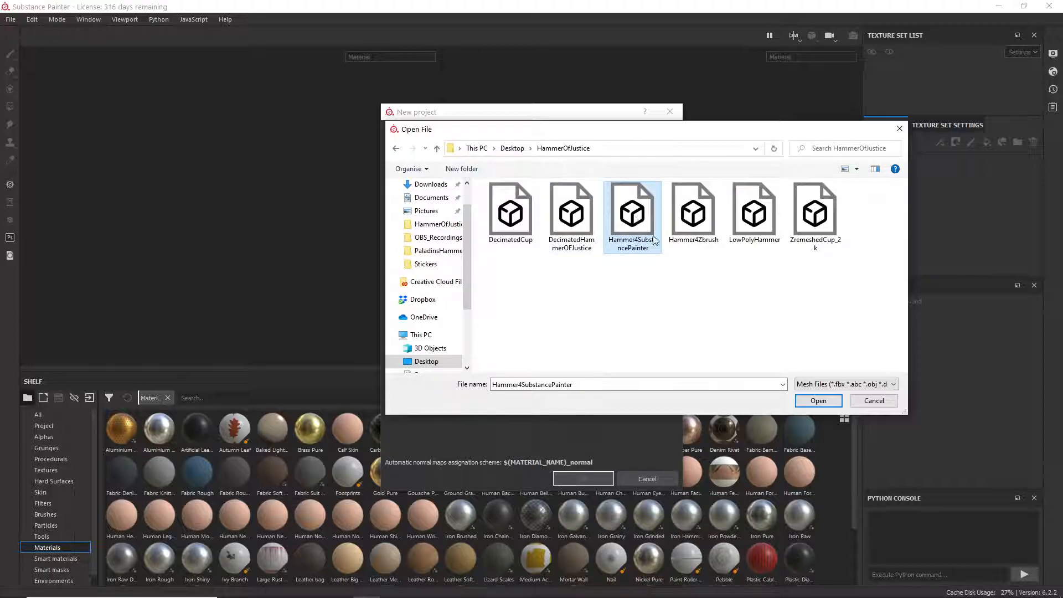
pyautogui.click(807, 401)
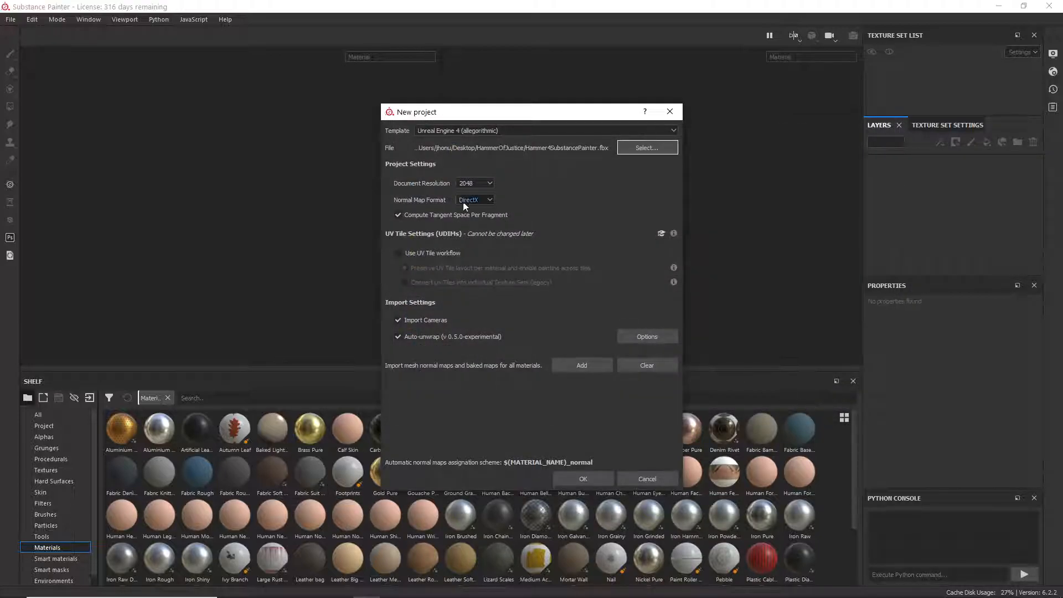
# - Keep the document resolution at 2048, disable camera import and auto-unwrap, and create the project
pyautogui.click(473, 184)
pyautogui.click(474, 182)
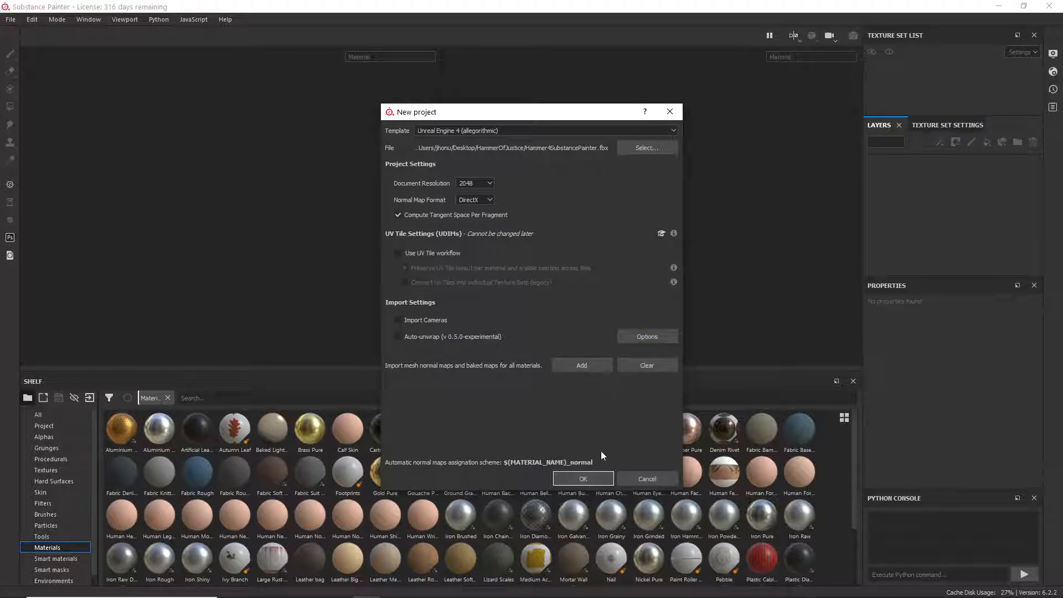
pyautogui.click(584, 479)
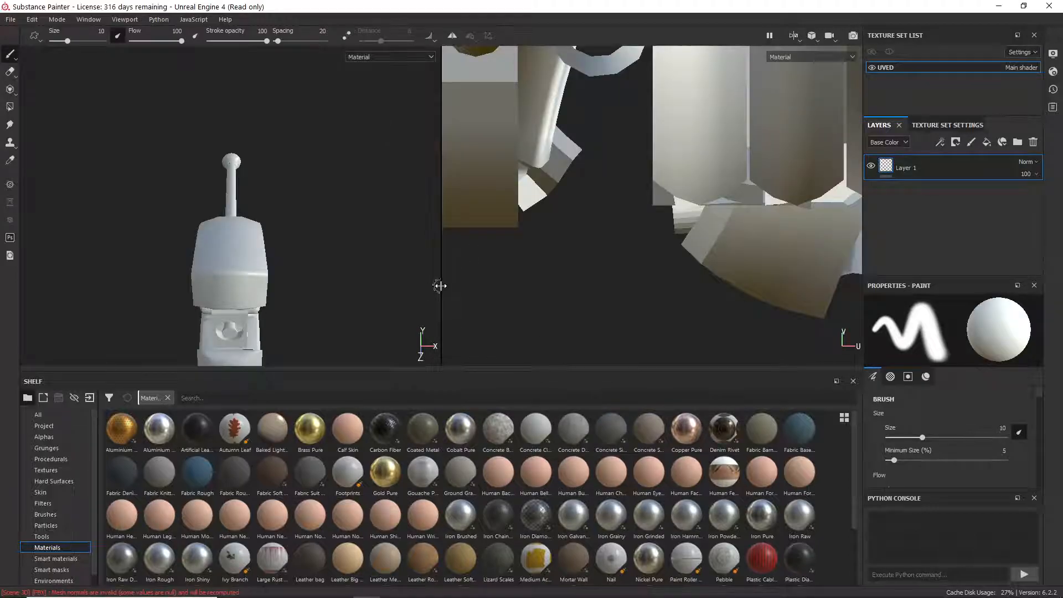
# - Widen the 3D view and inspect the hammer's head and handle from several sides
pyautogui.moveTo(440, 286); pyautogui.dragTo(514, 302)
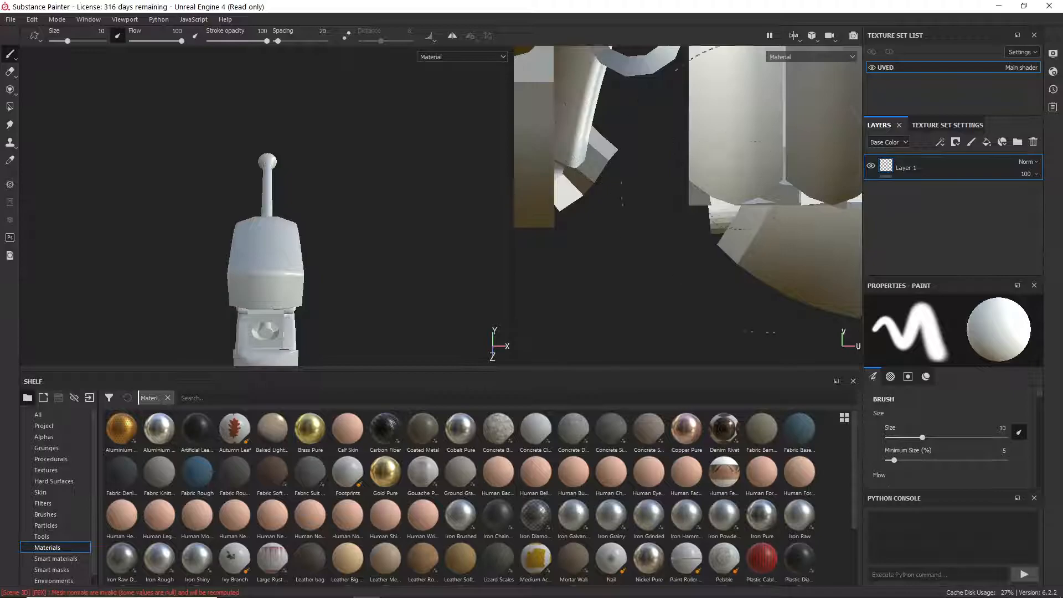
pyautogui.moveTo(305, 297)
pyautogui.keyDown('alt'); pyautogui.mouseDown()
pyautogui.moveTo(304, 237)
pyautogui.moveTo(178, 221)
pyautogui.moveTo(387, 244)
pyautogui.moveTo(382, 221)
pyautogui.moveTo(287, 184)
pyautogui.moveTo(351, 244)
pyautogui.moveTo(332, 233)
pyautogui.moveTo(404, 218)
pyautogui.moveTo(381, 270)
pyautogui.moveTo(332, 267)
pyautogui.moveTo(402, 273)
pyautogui.mouseUp(); pyautogui.keyUp('alt')
pyautogui.keyDown('alt'); pyautogui.moveTo(402, 273); pyautogui.dragTo(342, 247, button='middle'); pyautogui.keyUp('alt')
pyautogui.keyDown('alt'); pyautogui.moveTo(294, 242); pyautogui.dragTo(346, 232); pyautogui.keyUp('alt')
pyautogui.keyDown('alt'); pyautogui.moveTo(346, 233); pyautogui.dragTo(349, 248, button='middle'); pyautogui.keyUp('alt')
pyautogui.moveTo(349, 248)
pyautogui.keyDown('alt'); pyautogui.mouseDown(button='right')
pyautogui.moveTo(324, 231)
pyautogui.moveTo(343, 273)
pyautogui.moveTo(382, 310)
pyautogui.mouseUp(button='right'); pyautogui.keyUp('alt')
pyautogui.keyDown('alt'); pyautogui.moveTo(298, 279); pyautogui.dragTo(349, 278, button='middle'); pyautogui.keyUp('alt')
pyautogui.keyDown('alt'); pyautogui.moveTo(349, 277); pyautogui.dragTo(276, 258); pyautogui.keyUp('alt')
pyautogui.keyDown('alt'); pyautogui.moveTo(275, 259); pyautogui.dragTo(291, 246, button='middle'); pyautogui.keyUp('alt')
pyautogui.keyDown('alt'); pyautogui.moveTo(289, 246); pyautogui.dragTo(309, 221); pyautogui.keyUp('alt')
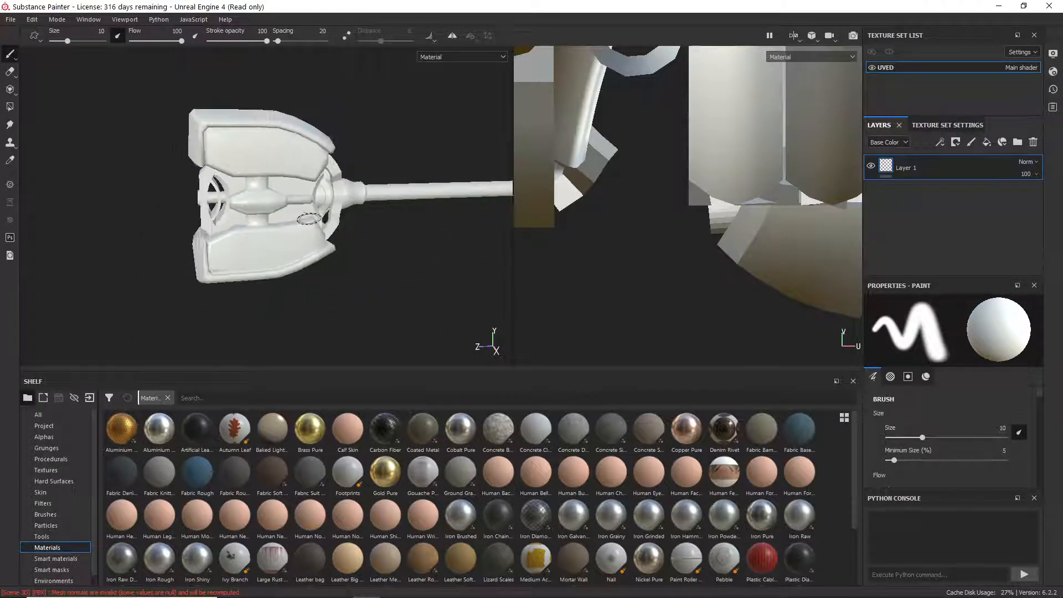
pyautogui.keyDown('alt'); pyautogui.moveTo(367, 197); pyautogui.dragTo(280, 205, button='middle'); pyautogui.keyUp('alt')
# - Examine the hammer's whole UV layout and its central islands in the 2D view
pyautogui.moveTo(665, 228)
pyautogui.keyDown('alt'); pyautogui.mouseDown()
pyautogui.moveTo(674, 157)
pyautogui.moveTo(665, 157)
pyautogui.moveTo(676, 165)
pyautogui.mouseUp(); pyautogui.keyUp('alt')
pyautogui.scroll(-6, 676, 165)
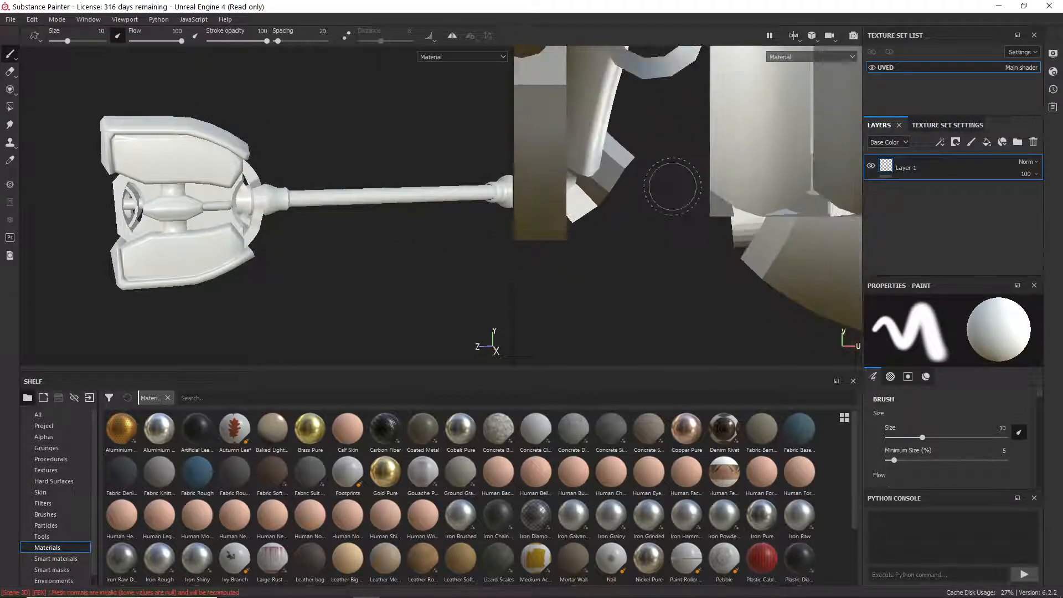
pyautogui.scroll(-2, 677, 165)
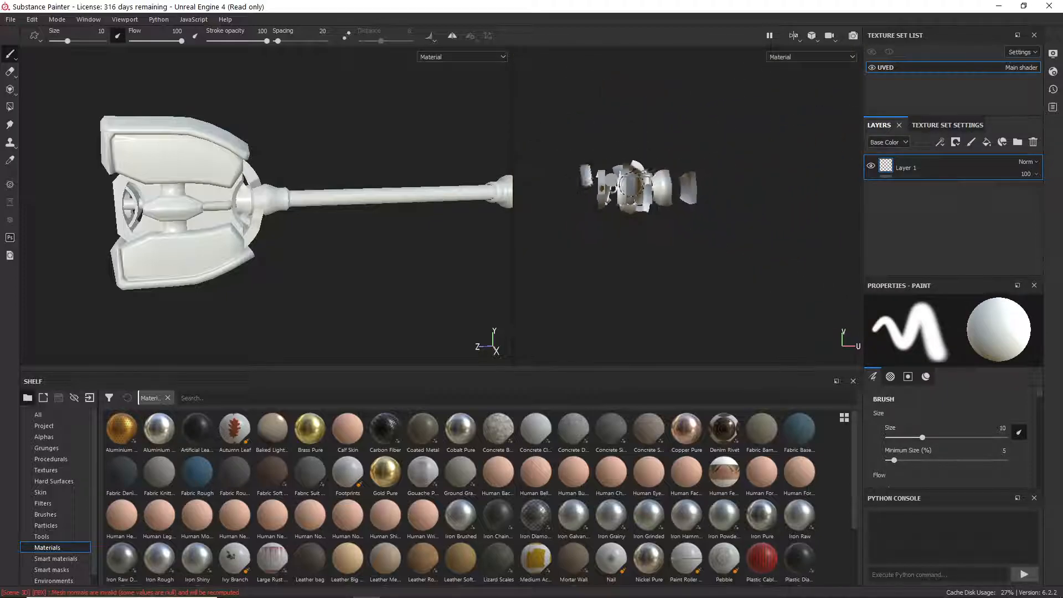
pyautogui.scroll(3, 677, 165)
pyautogui.keyDown('alt'); pyautogui.moveTo(659, 194); pyautogui.dragTo(697, 208, button='middle'); pyautogui.keyUp('alt')
pyautogui.scroll(1, 697, 209)
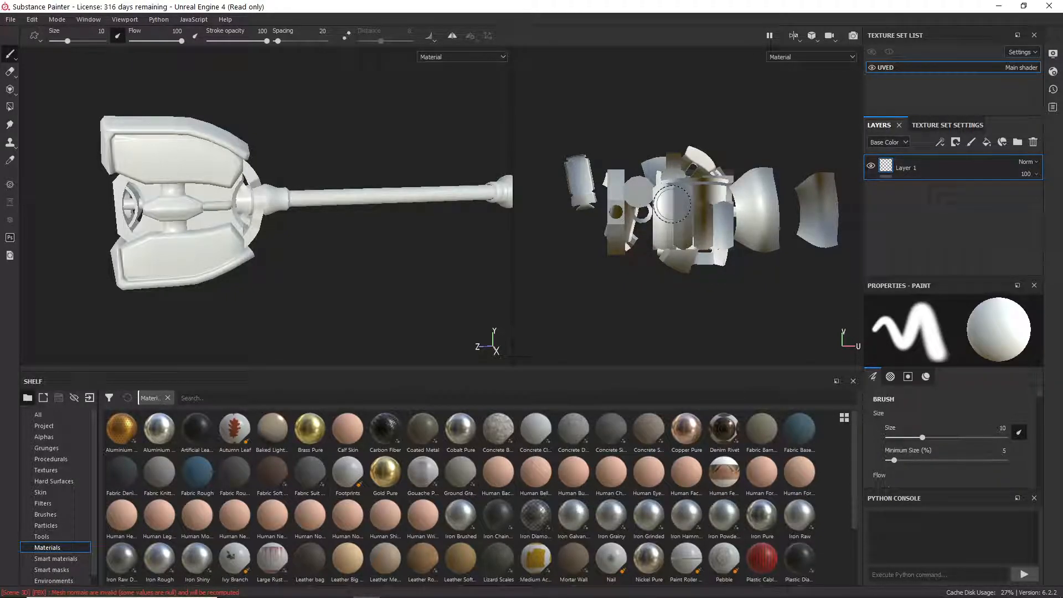
pyautogui.scroll(5, 672, 205)
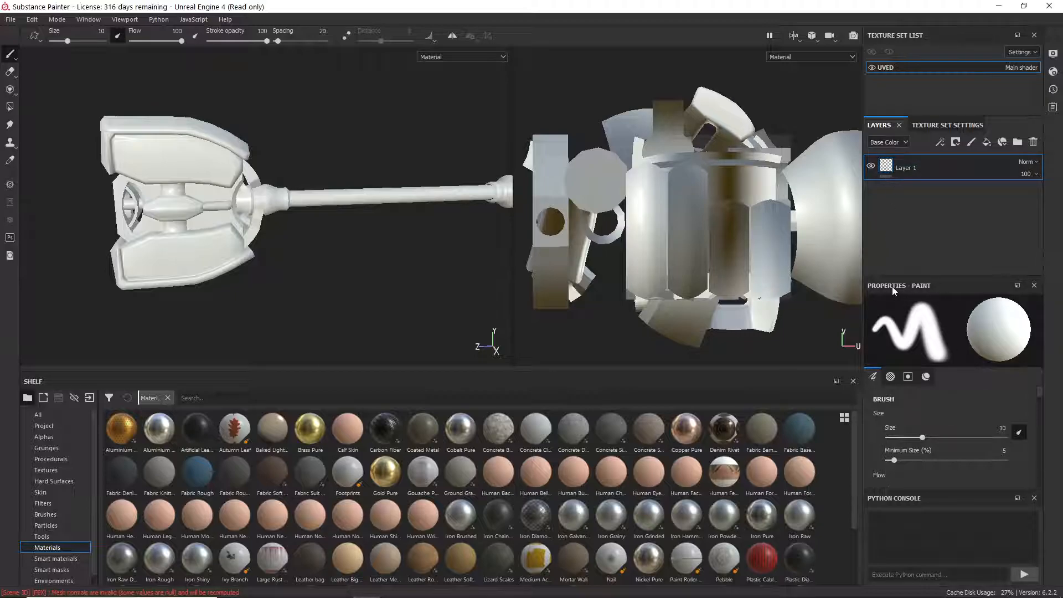
# - Set the paint brush's base colour to dark red (R 0.384, G 0.005, B 0.005) and its size to 6.73 with a harder edge
pyautogui.scroll(-5, 880, 446)
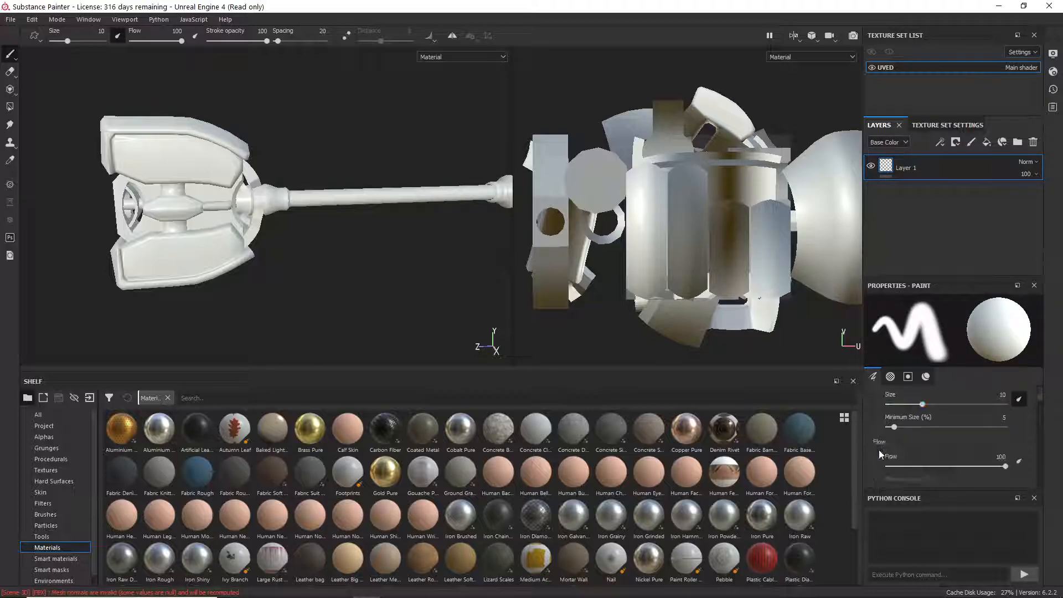
pyautogui.scroll(-8, 880, 437)
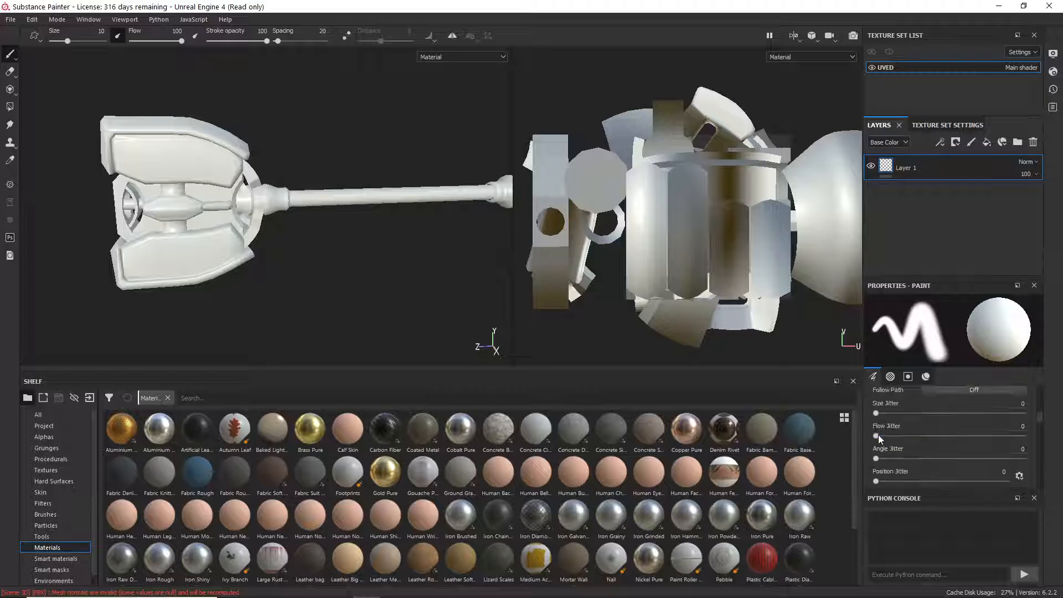
pyautogui.scroll(3, 880, 436)
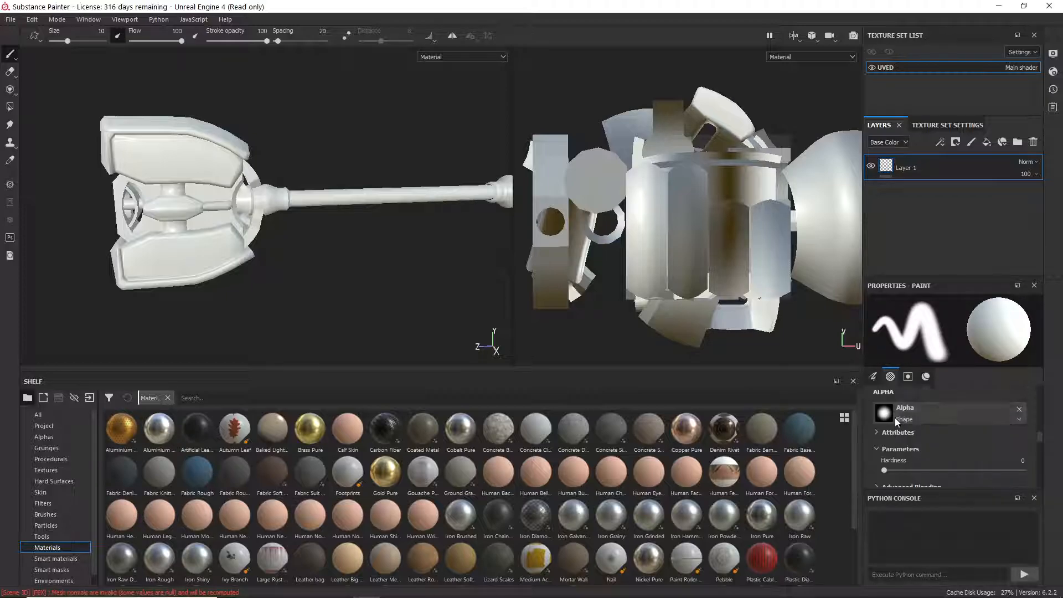
pyautogui.scroll(-8, 905, 417)
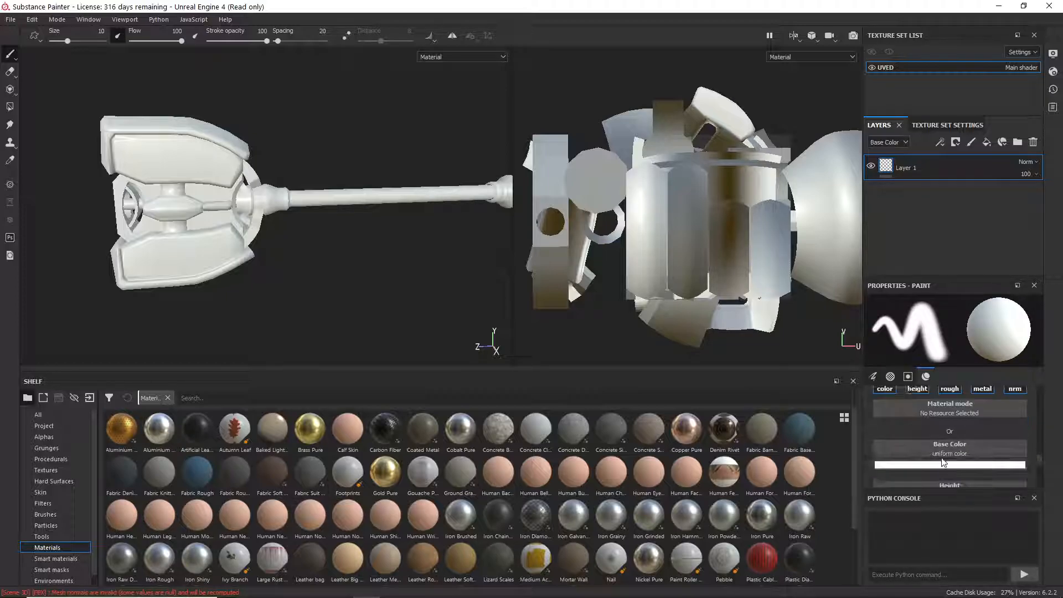
pyautogui.scroll(1, 900, 425)
pyautogui.scroll(-2, 941, 431)
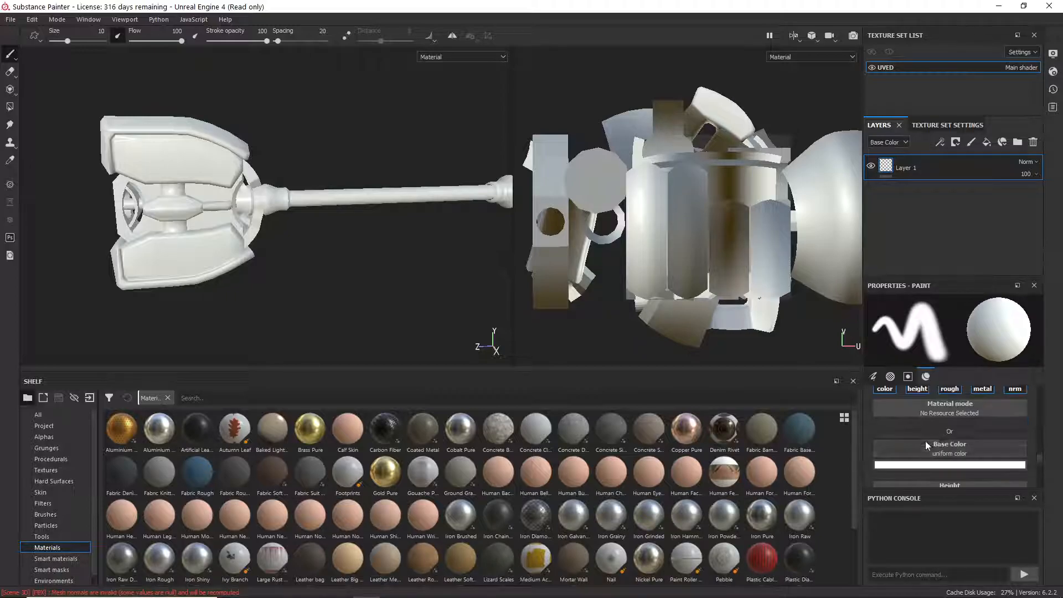
pyautogui.click(944, 455)
pyautogui.moveTo(933, 414); pyautogui.dragTo(982, 381)
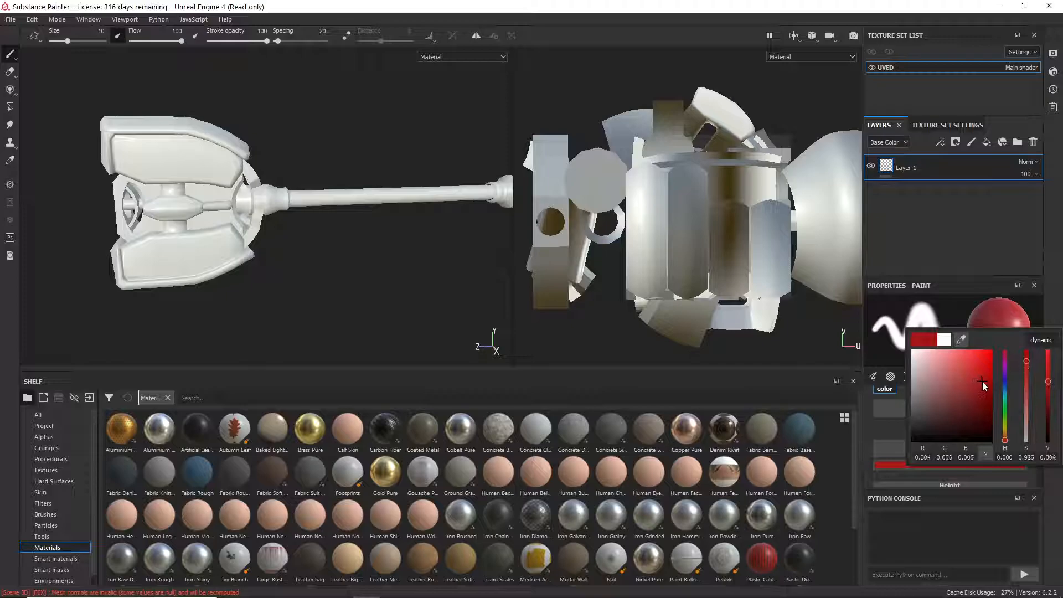
pyautogui.moveTo(684, 207); pyautogui.dragTo(664, 200, button='middle')
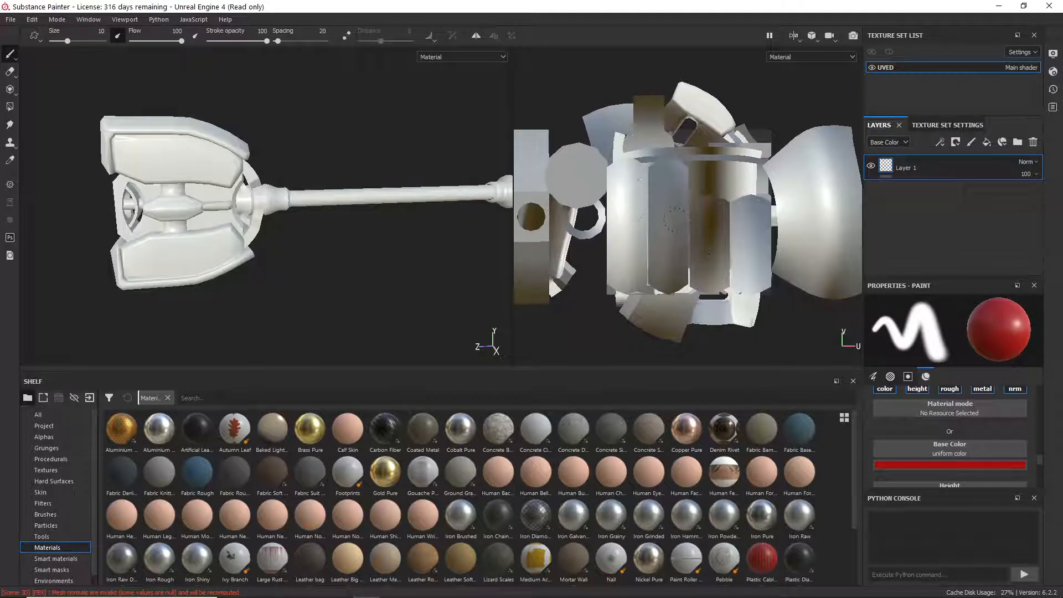
pyautogui.moveTo(665, 200)
pyautogui.keyDown('ctrl'); pyautogui.mouseDown(button='right')
pyautogui.moveTo(648, 201)
pyautogui.moveTo(667, 200)
pyautogui.moveTo(643, 212)
pyautogui.moveTo(656, 216)
pyautogui.mouseUp(button='right'); pyautogui.keyUp('ctrl')
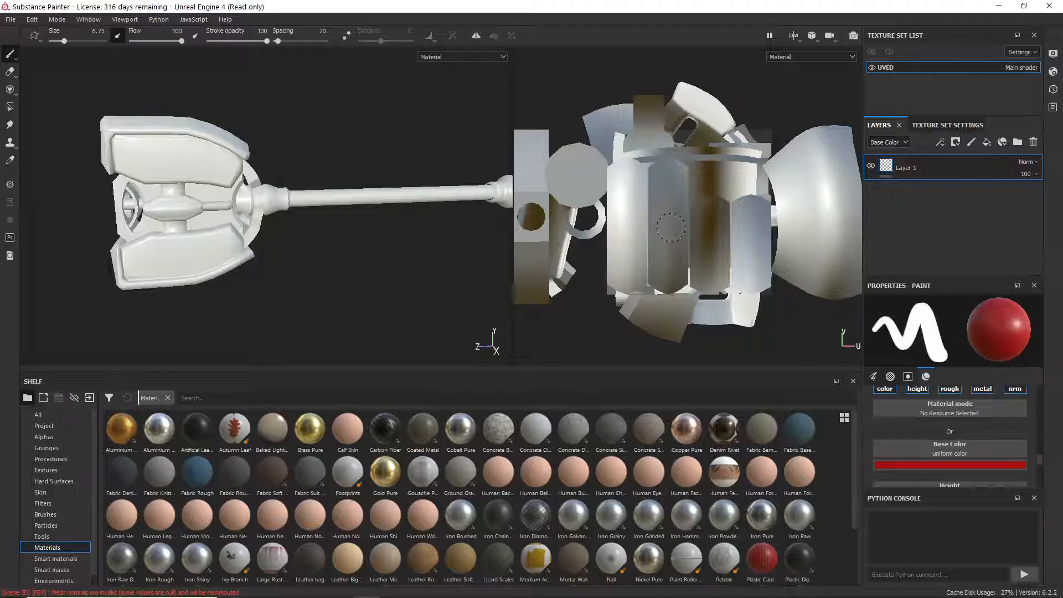
# - Review the paint brush's size, flow, stroke opacity, spacing, angle and alpha settings
pyautogui.scroll(-8, 936, 468)
pyautogui.scroll(6, 935, 466)
pyautogui.scroll(4, 934, 467)
pyautogui.scroll(4, 935, 466)
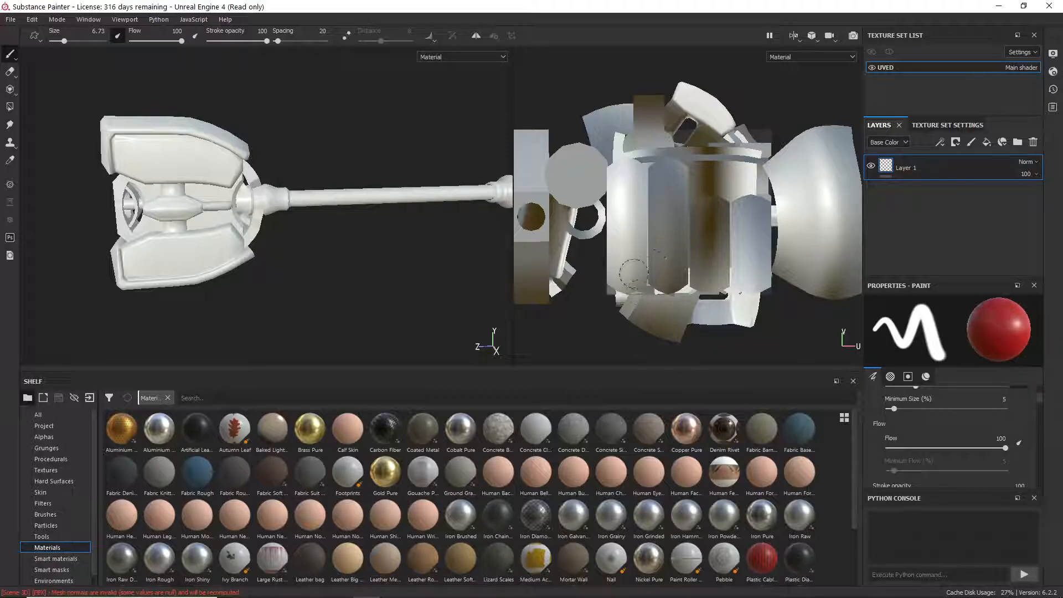
pyautogui.scroll(2, 895, 443)
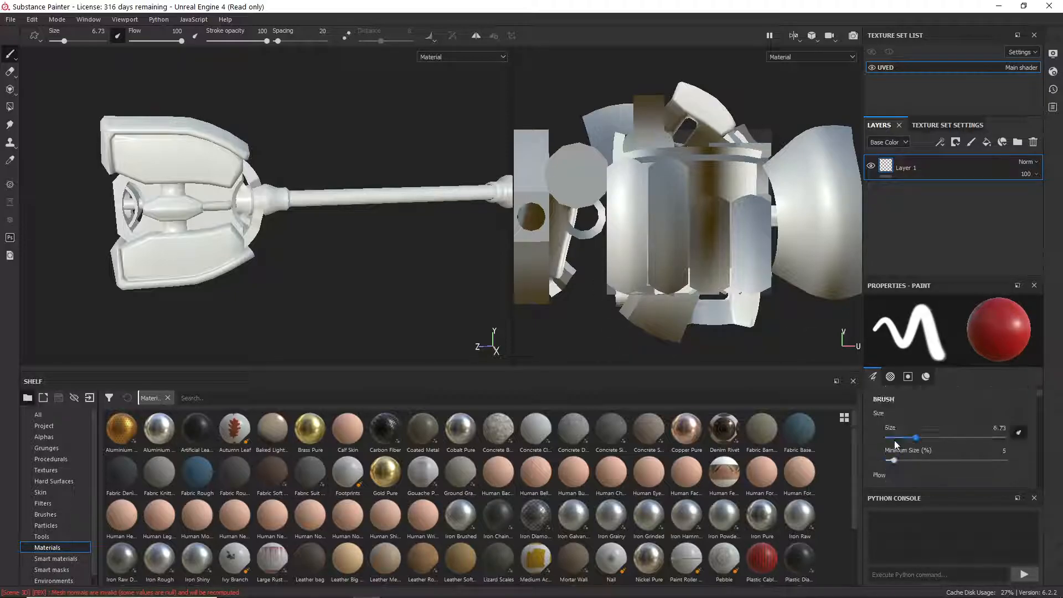
pyautogui.scroll(-5, 885, 444)
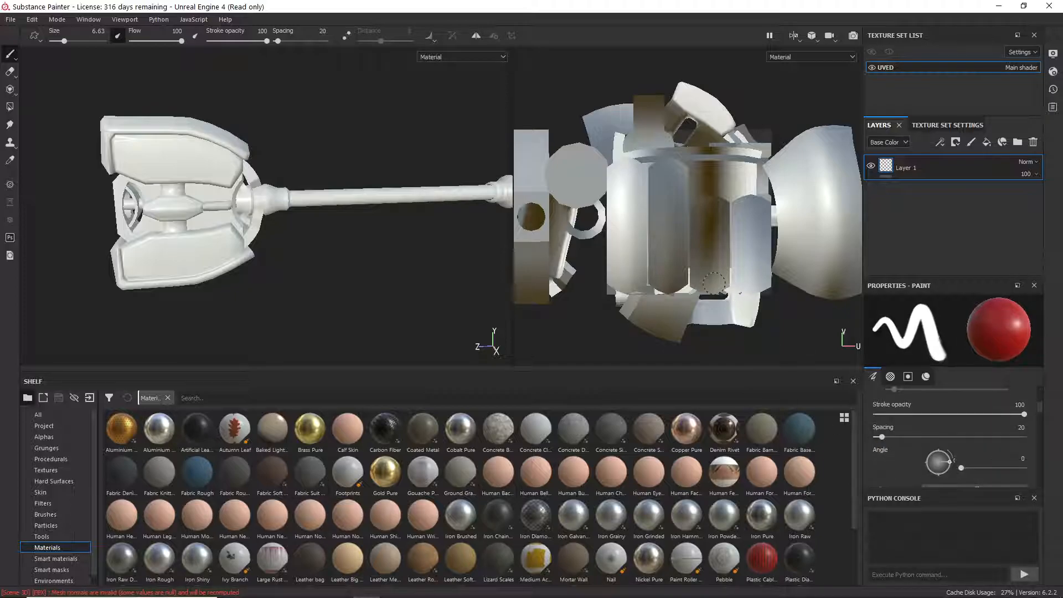
pyautogui.scroll(-3, 891, 467)
pyautogui.scroll(-2, 864, 423)
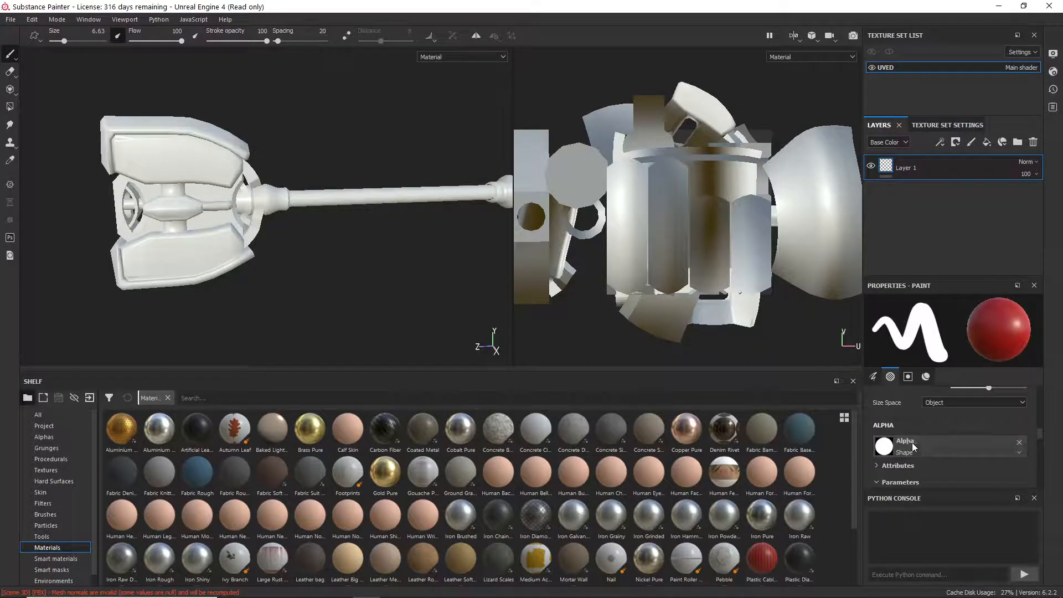
pyautogui.scroll(2, 912, 442)
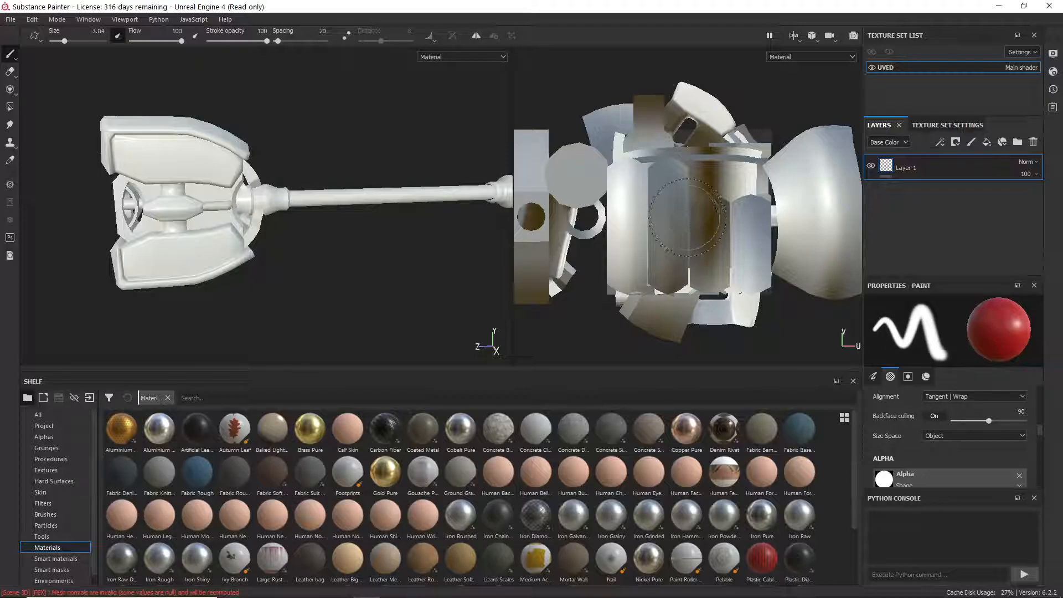
# - Try larger and smaller paint brush sizes, ending at 3.64
pyautogui.press(']')
pyautogui.press(']')
pyautogui.press('[')
pyautogui.press('[')
pyautogui.press('[')
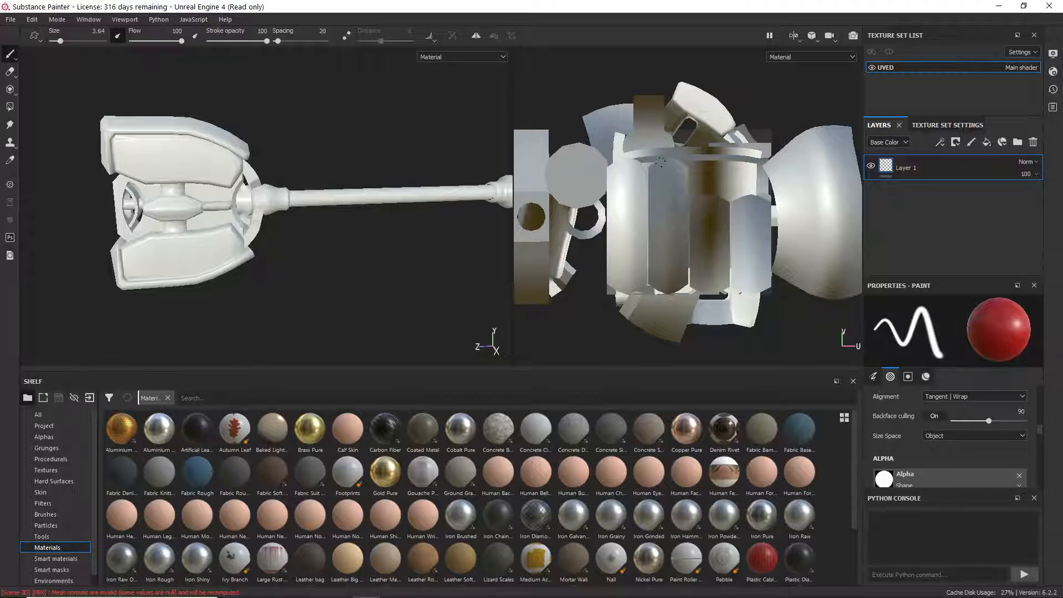
# - Paint dark red test strokes over the overlapping UV islands in the 2D view and check how they spread over the hammer
pyautogui.moveTo(667, 165)
pyautogui.mouseDown()
pyautogui.moveTo(636, 164)
pyautogui.moveTo(634, 180)
pyautogui.moveTo(720, 166)
pyautogui.moveTo(694, 238)
pyautogui.moveTo(615, 213)
pyautogui.moveTo(667, 209)
pyautogui.moveTo(655, 197)
pyautogui.mouseUp()
pyautogui.keyDown('alt'); pyautogui.moveTo(192, 226); pyautogui.dragTo(111, 207); pyautogui.keyUp('alt')
pyautogui.moveTo(763, 257)
pyautogui.mouseDown()
pyautogui.moveTo(730, 249)
pyautogui.moveTo(750, 268)
pyautogui.mouseUp()
pyautogui.moveTo(559, 210)
pyautogui.keyDown('alt'); pyautogui.mouseDown()
pyautogui.moveTo(510, 207)
pyautogui.moveTo(458, 225)
pyautogui.moveTo(321, 194)
pyautogui.moveTo(363, 194)
pyautogui.mouseUp(); pyautogui.keyUp('alt')
pyautogui.scroll(5, 332, 219)
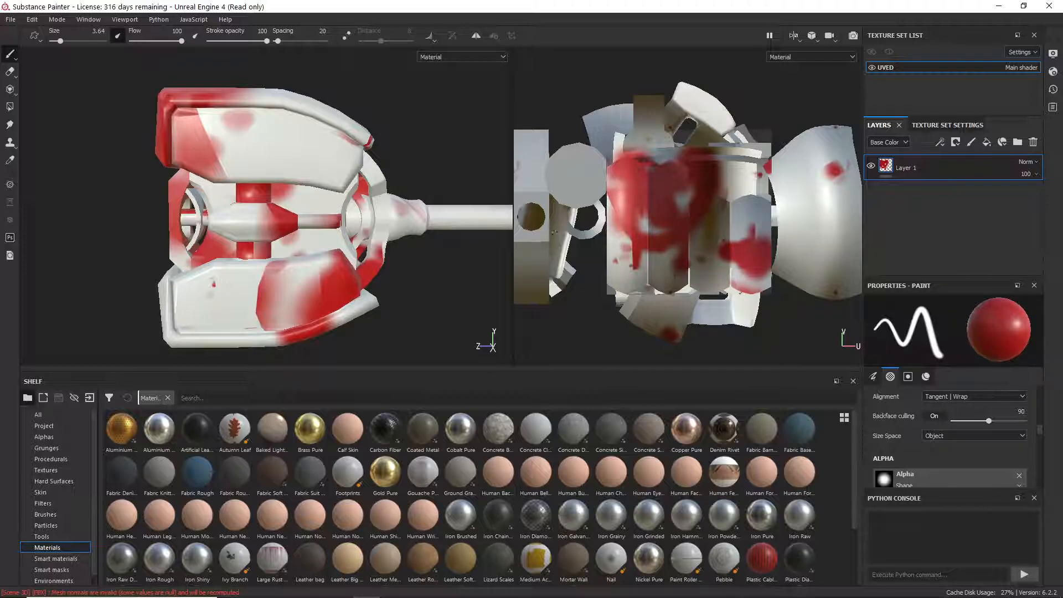
pyautogui.scroll(2, 622, 205)
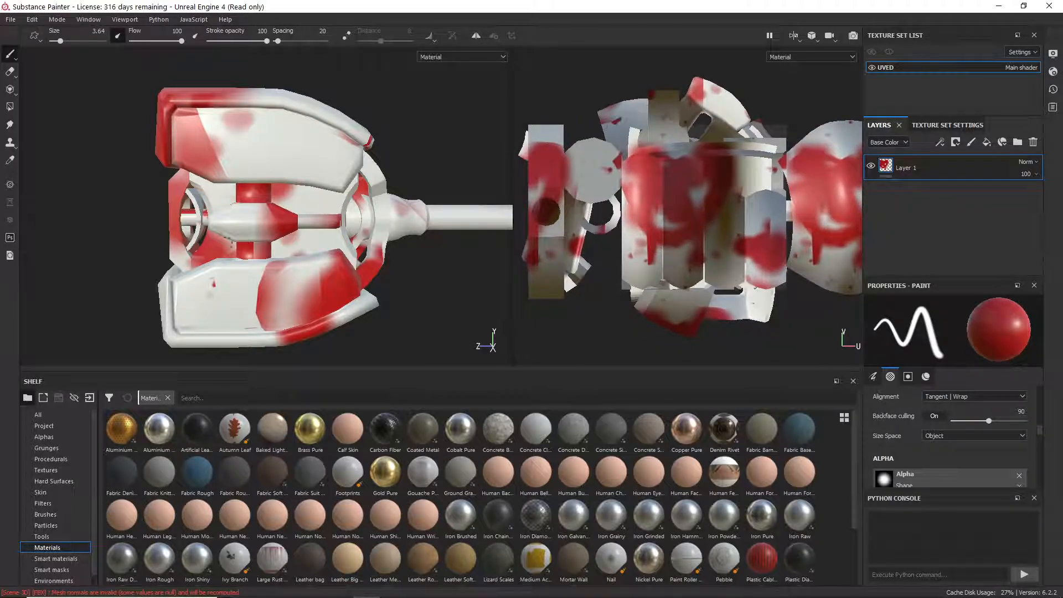
# - Switch to Maya and show the LowPolyUVED group while keeping the ForZbrush group hidden
pyautogui.hotkey('alt', 'Tab')
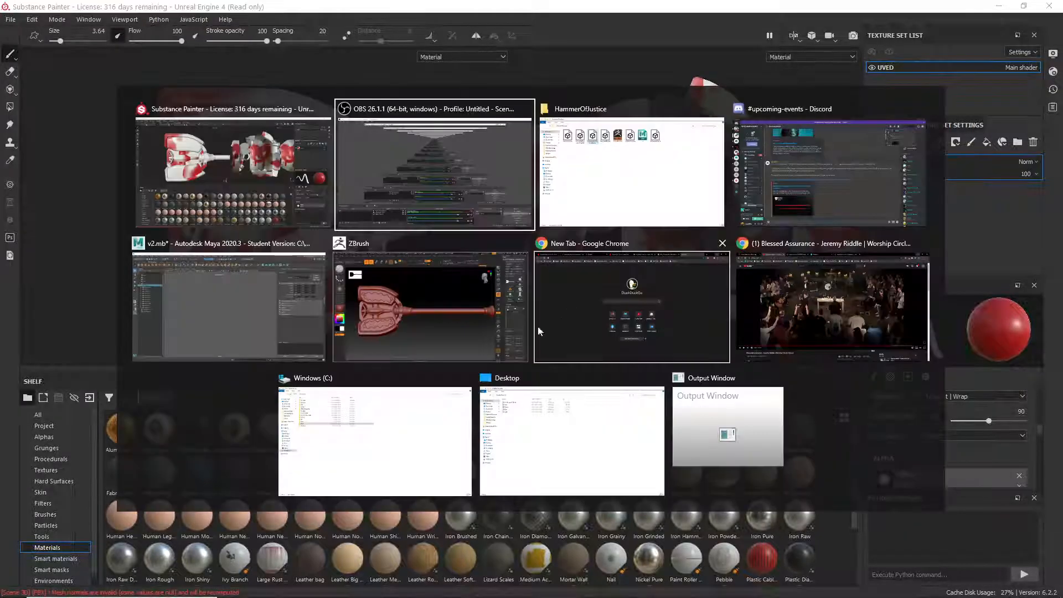
pyautogui.click(254, 337)
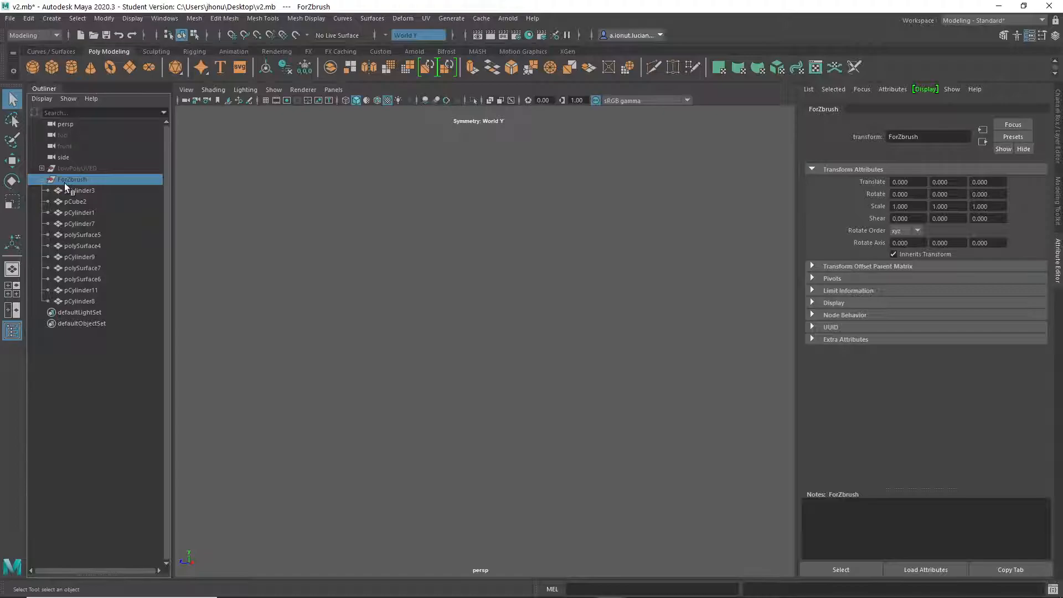
pyautogui.click(65, 168)
pyautogui.press('h')
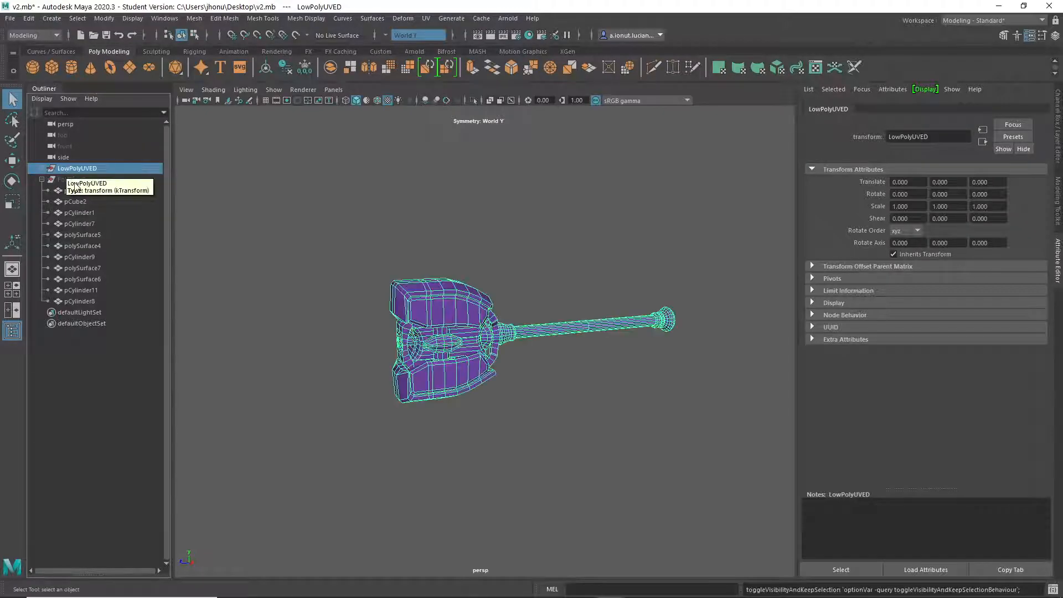
pyautogui.click(69, 181)
pyautogui.press('h')
pyautogui.click(65, 168)
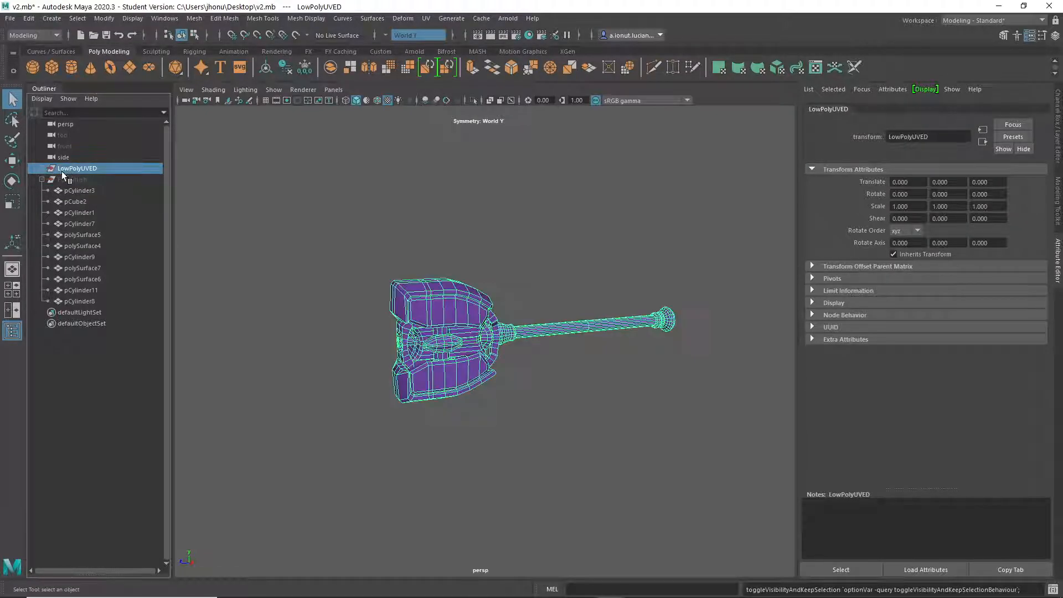
# - Examine the low-poly hammer's separate parts, highlighting the handle alone and the whole model
pyautogui.moveTo(300, 229); pyautogui.dragTo(767, 438)
pyautogui.press('f')
pyautogui.keyDown('alt'); pyautogui.moveTo(609, 368); pyautogui.dragTo(599, 348); pyautogui.keyUp('alt')
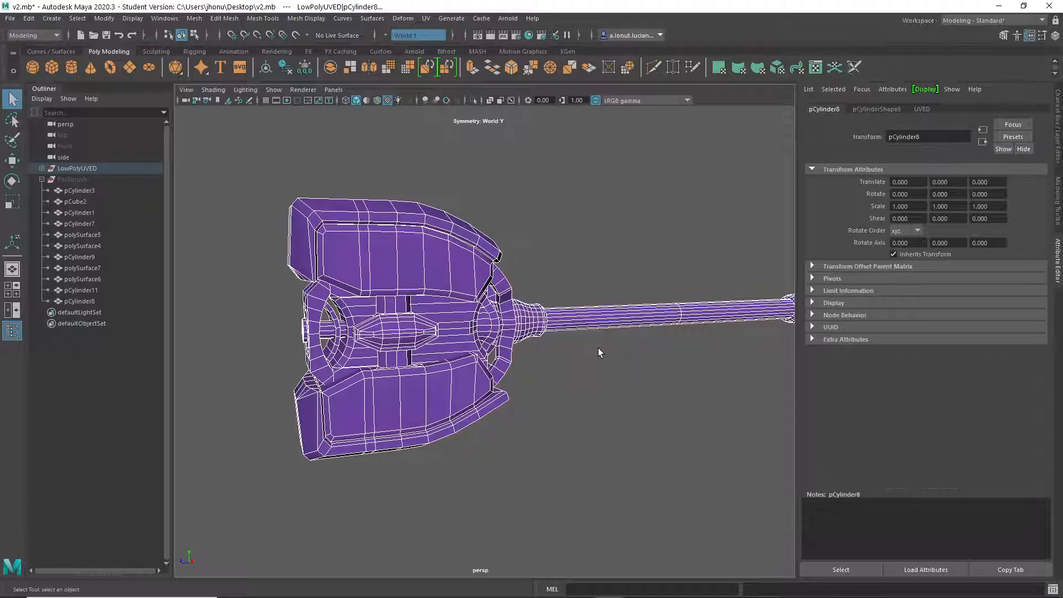
pyautogui.keyDown('alt'); pyautogui.moveTo(680, 337); pyautogui.dragTo(621, 337); pyautogui.keyUp('alt')
pyautogui.click(668, 314)
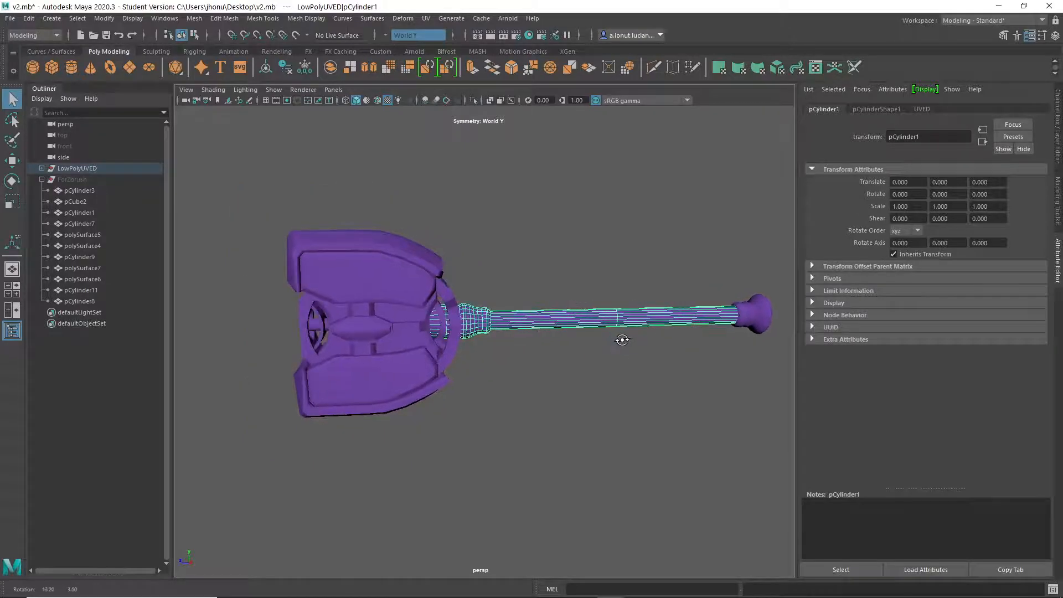
pyautogui.moveTo(242, 207); pyautogui.dragTo(786, 435)
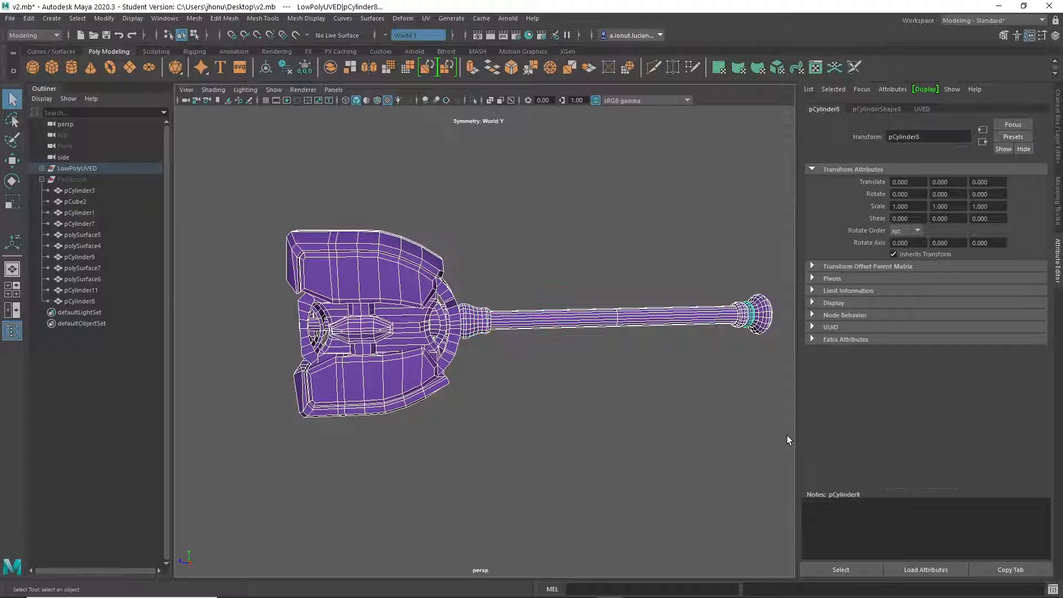
pyautogui.moveTo(697, 397)
pyautogui.keyDown('alt'); pyautogui.mouseDown()
pyautogui.moveTo(666, 391)
pyautogui.moveTo(712, 386)
pyautogui.mouseUp(); pyautogui.keyUp('alt')
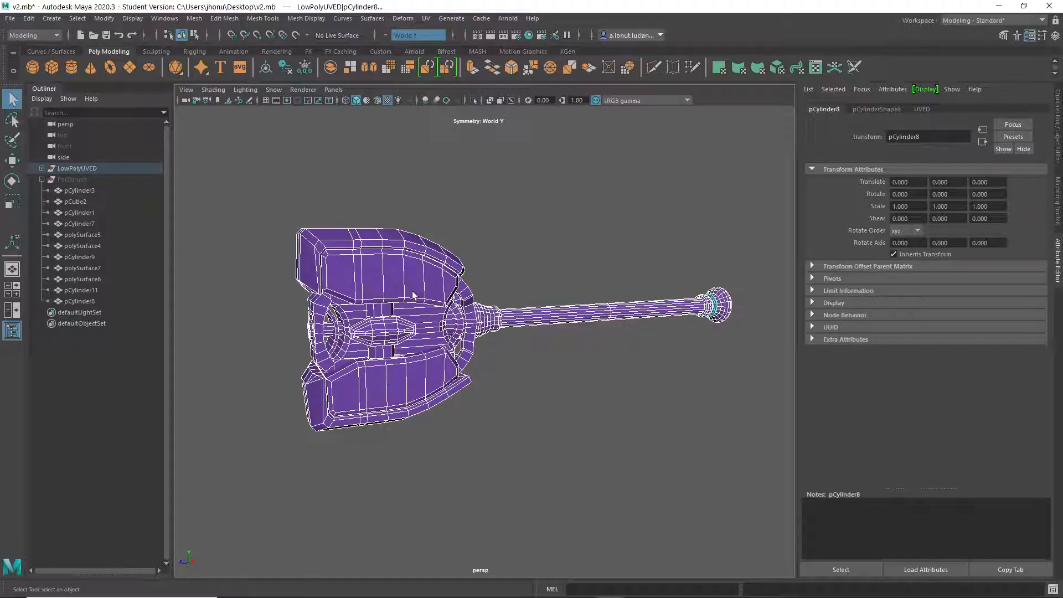
# - Inspect the complete hammer's wireframe from several angles, including in an enlarged viewport
pyautogui.keyDown('alt'); pyautogui.moveTo(414, 310); pyautogui.dragTo(472, 330, button='right'); pyautogui.keyUp('alt')
pyautogui.moveTo(472, 330)
pyautogui.keyDown('alt'); pyautogui.mouseDown()
pyautogui.moveTo(501, 326)
pyautogui.moveTo(470, 328)
pyautogui.mouseUp(); pyautogui.keyUp('alt')
pyautogui.click(529, 309)
pyautogui.keyDown('alt'); pyautogui.moveTo(542, 308); pyautogui.dragTo(576, 324); pyautogui.keyUp('alt')
pyautogui.keyDown('alt'); pyautogui.moveTo(576, 324); pyautogui.dragTo(543, 326, button='middle'); pyautogui.keyUp('alt')
pyautogui.keyDown('alt'); pyautogui.moveTo(543, 326); pyautogui.dragTo(576, 318); pyautogui.keyUp('alt')
pyautogui.keyDown('alt'); pyautogui.moveTo(449, 301); pyautogui.dragTo(504, 320); pyautogui.keyUp('alt')
pyautogui.hotkey('ctrl', 'space')
pyautogui.moveTo(52, 104); pyautogui.dragTo(956, 488)
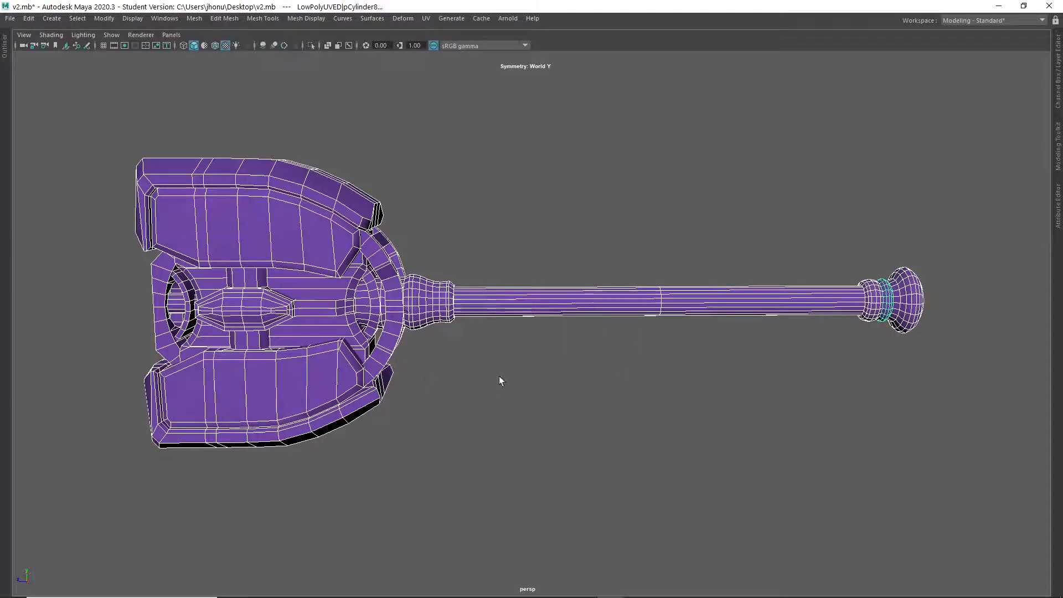
pyautogui.hotkey('ctrl', 'space')
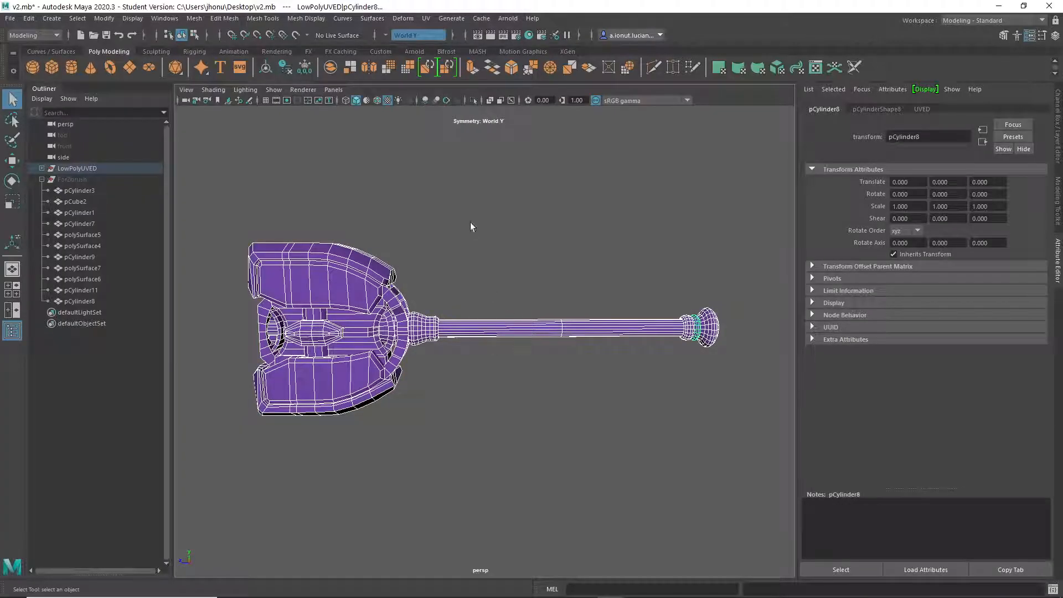
# - Select all the hammer's parts and display their combined UV layout in a maximized UV Editor
pyautogui.moveTo(217, 203); pyautogui.dragTo(760, 476)
pyautogui.click(815, 67)
pyautogui.doubleClick(344, 122)
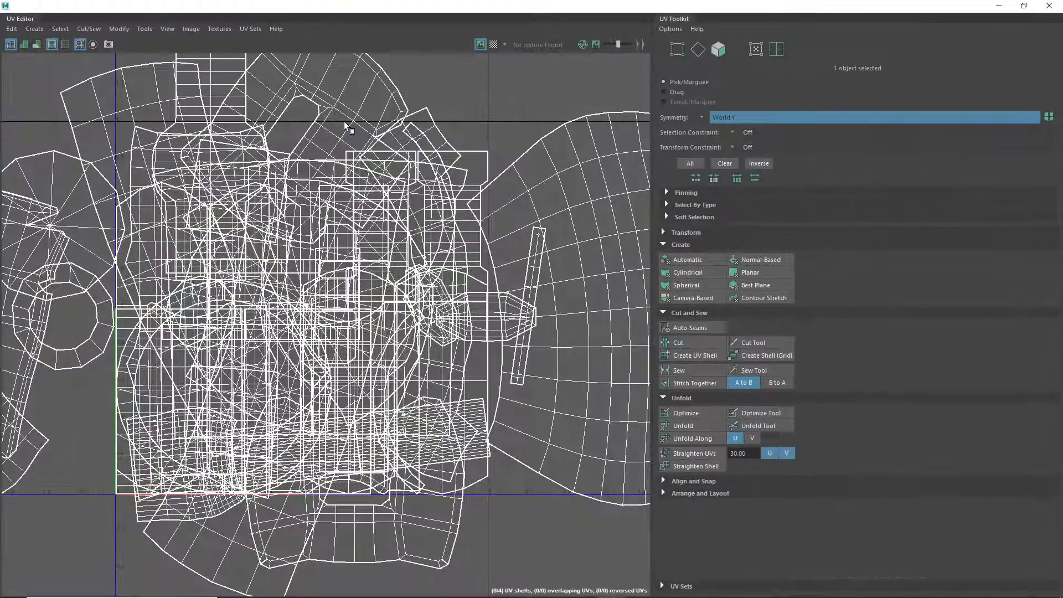
pyautogui.scroll(-5, 302, 275)
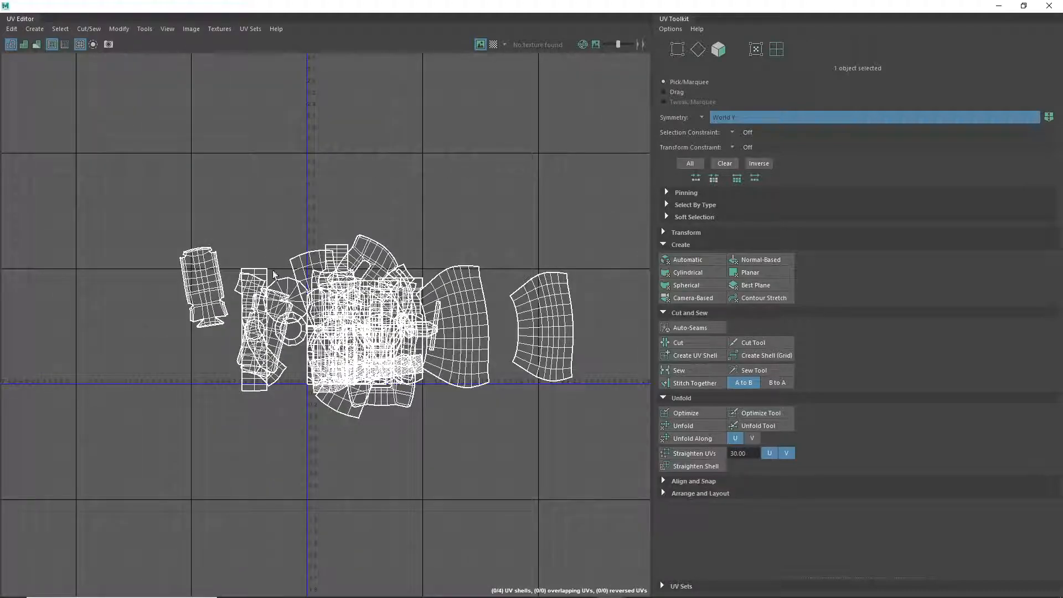
pyautogui.scroll(2, 357, 373)
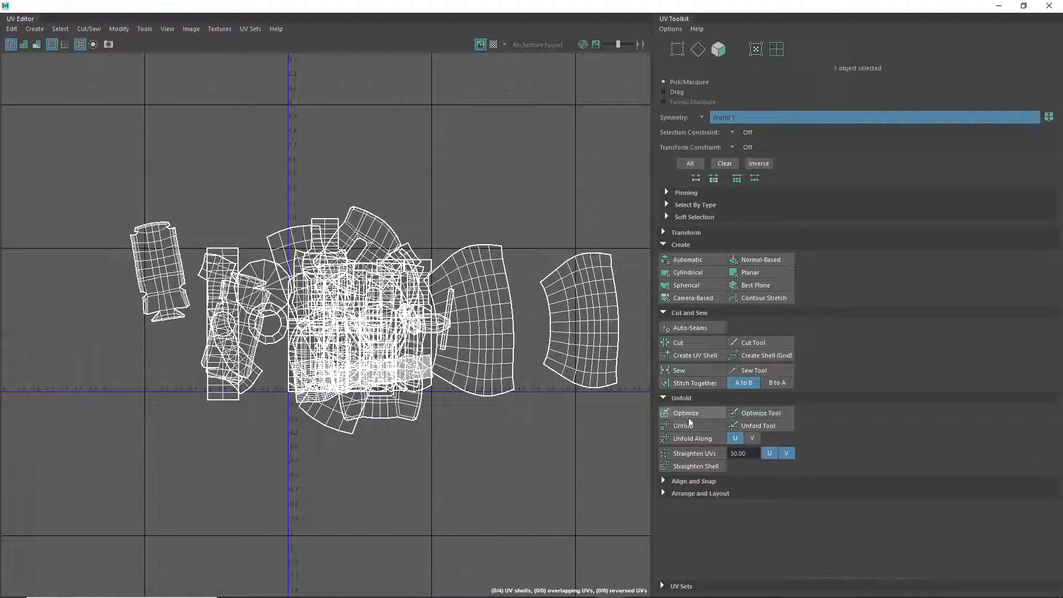
# - Orient all of the hammer's UV shells with Orient Shells
pyautogui.click(679, 481)
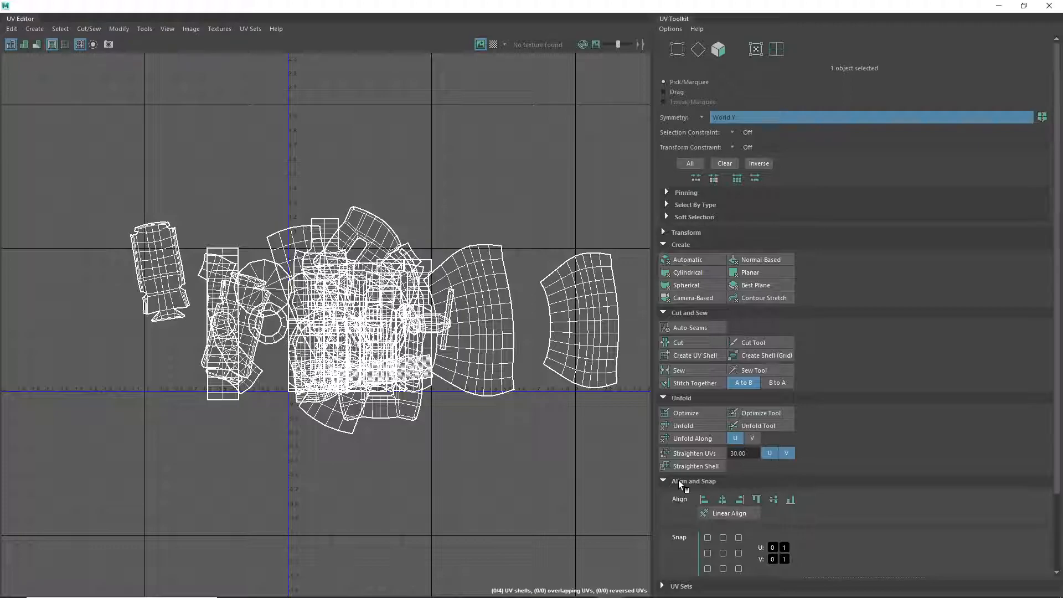
pyautogui.click(680, 482)
pyautogui.click(683, 492)
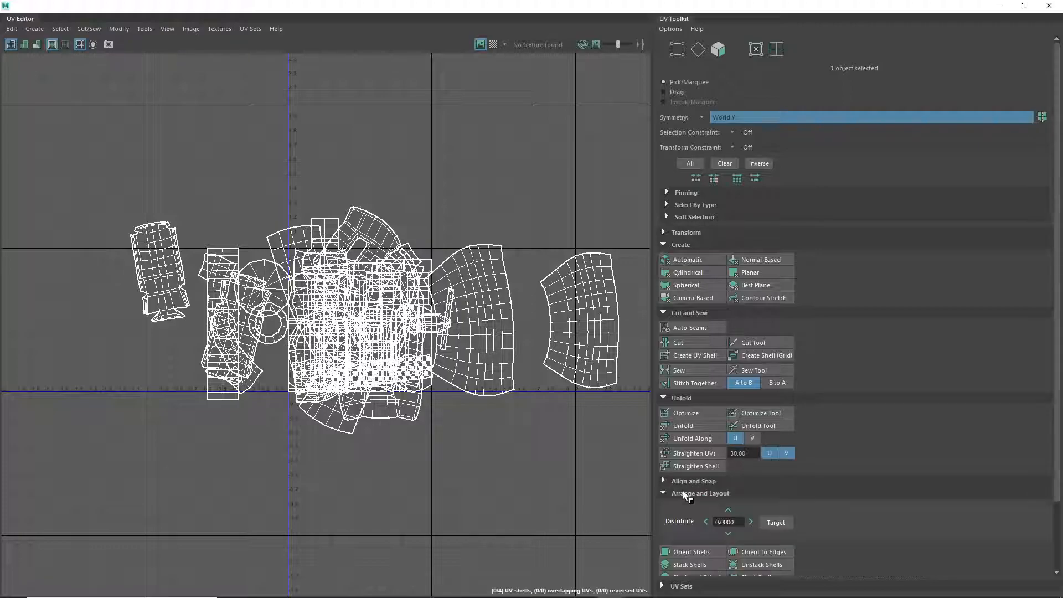
pyautogui.scroll(-3, 683, 495)
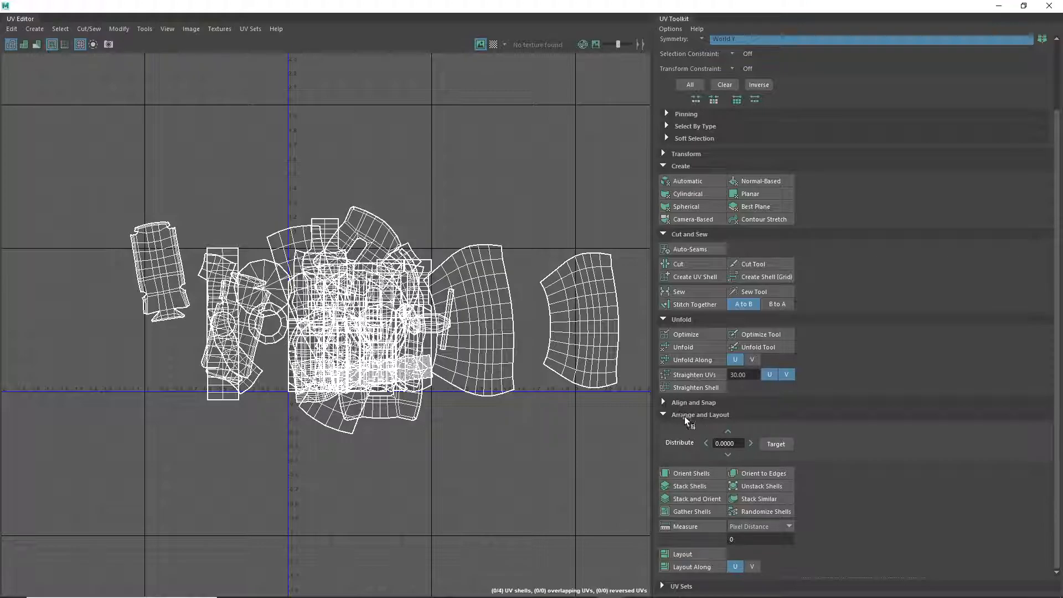
pyautogui.click(692, 474)
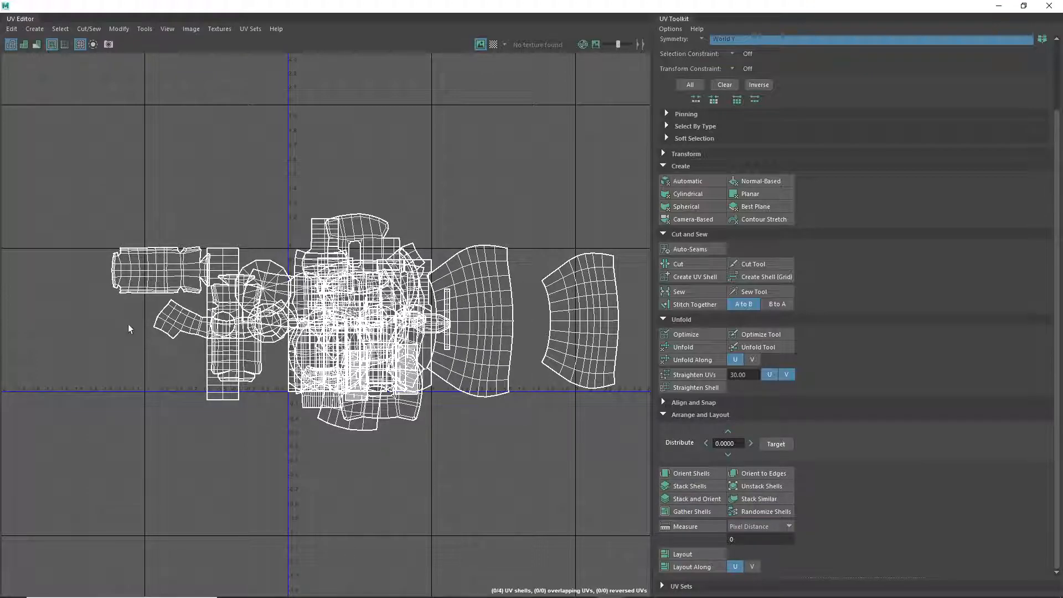
pyautogui.keyDown('shift'); pyautogui.click(693, 551); pyautogui.keyUp('shift')
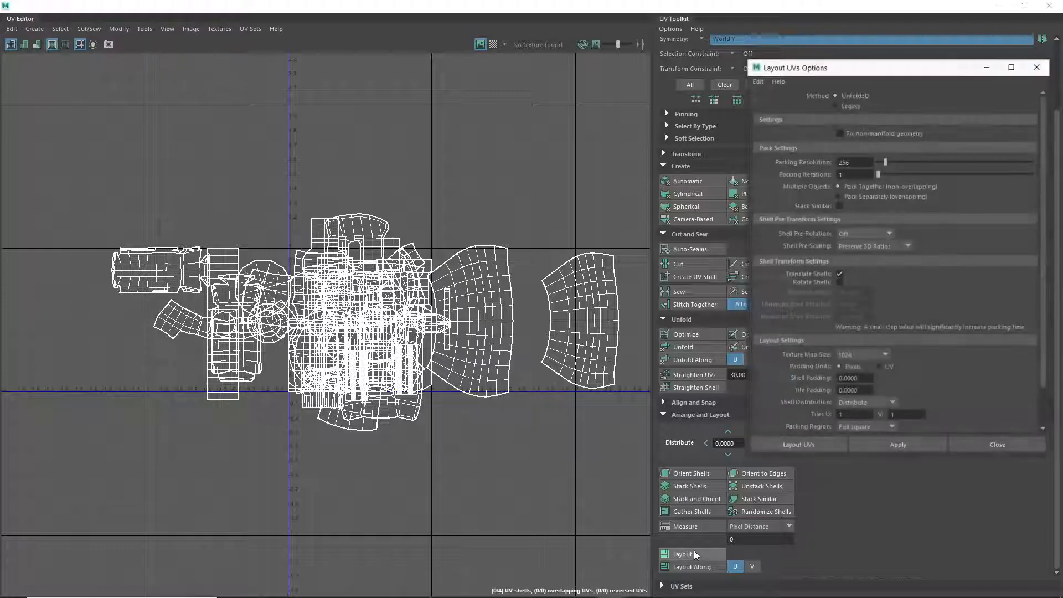
pyautogui.moveTo(826, 71); pyautogui.dragTo(331, 104)
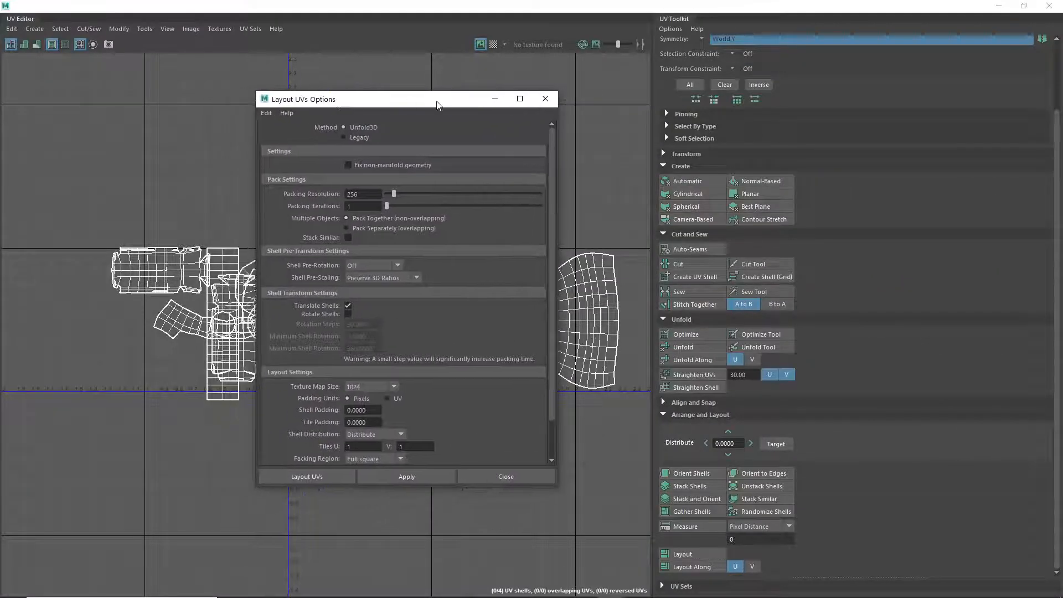
pyautogui.click(543, 100)
pyautogui.click(89, 29)
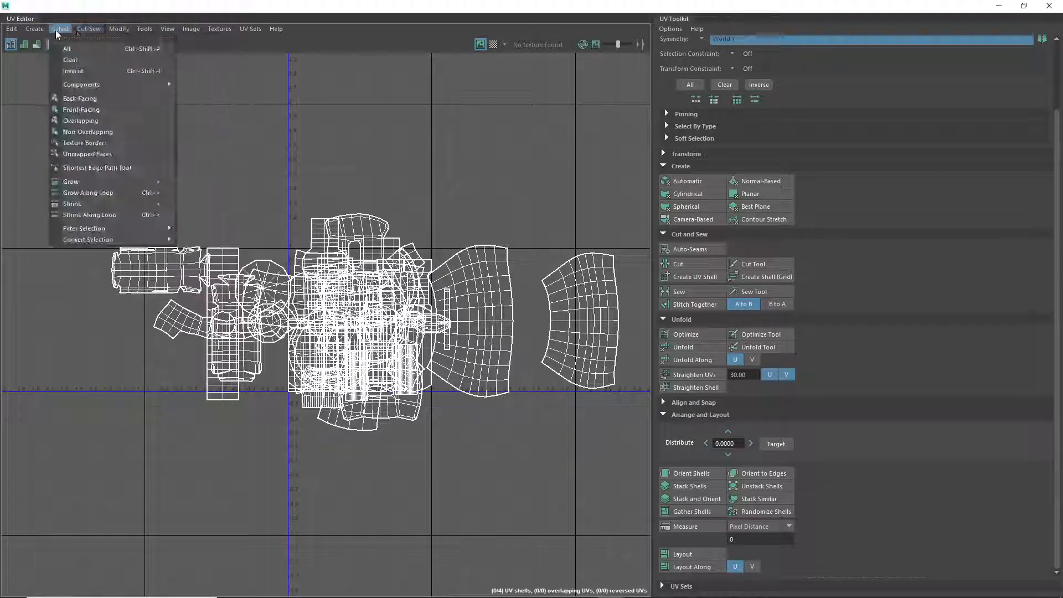
pyautogui.moveTo(32, 35)
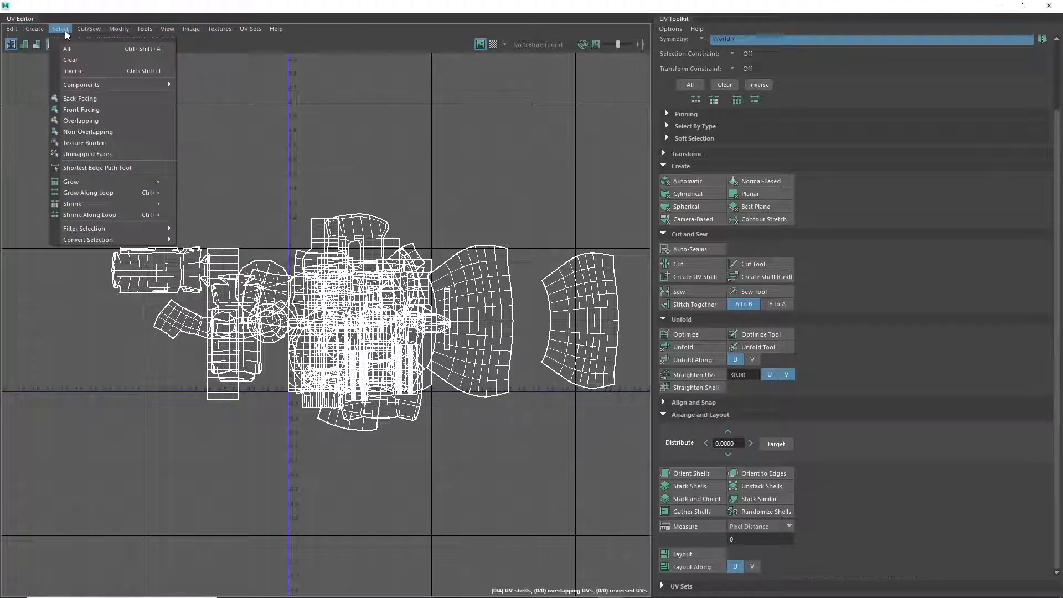
pyautogui.moveTo(147, 32)
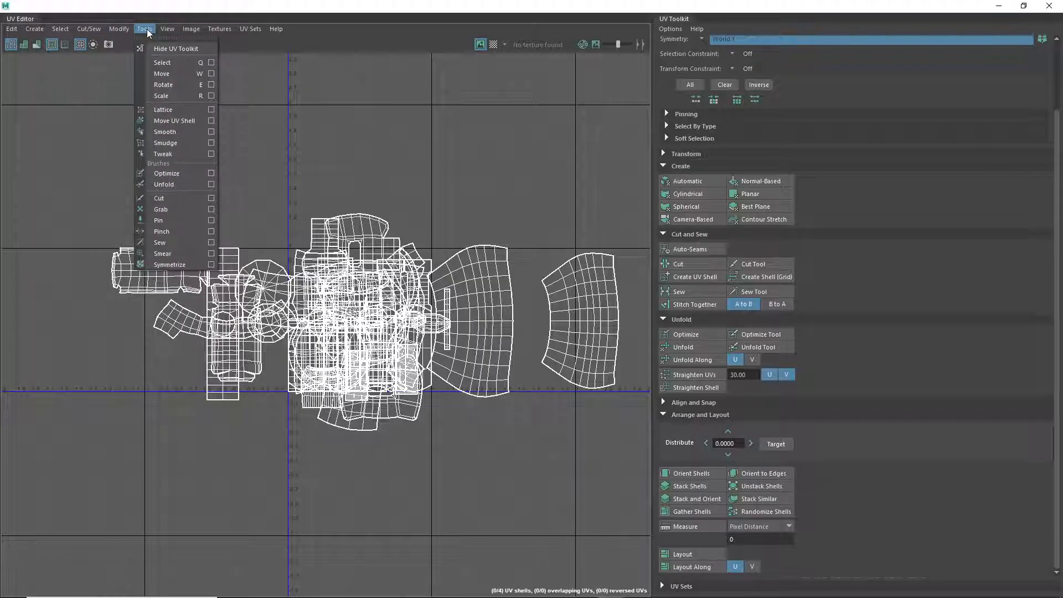
pyautogui.click(153, 29)
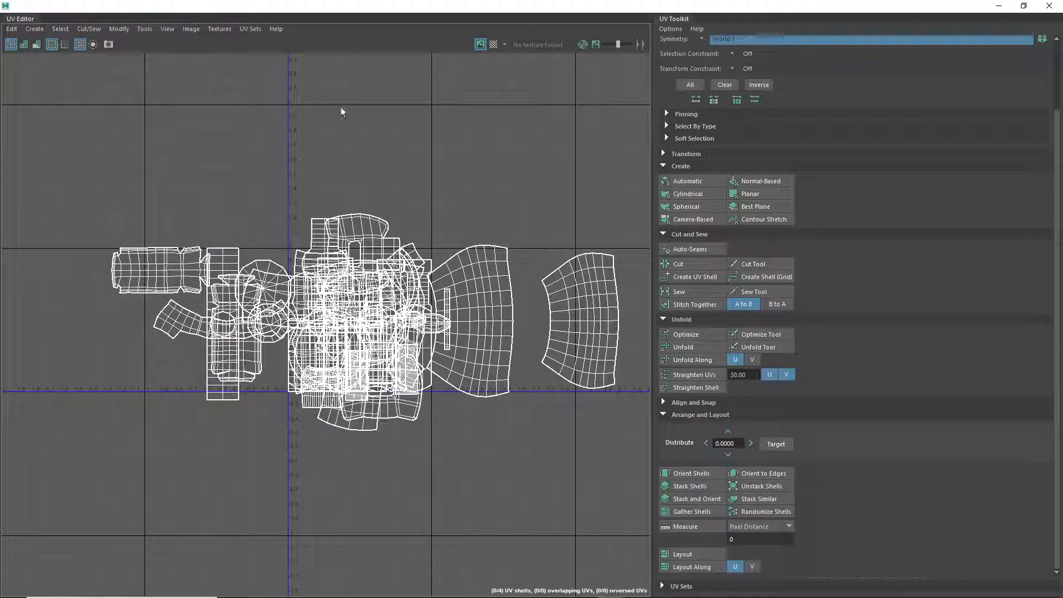
# - Open the Layout UVs options and set the packing resolution to 4096
pyautogui.keyDown('shift'); pyautogui.click(689, 556); pyautogui.keyUp('shift')
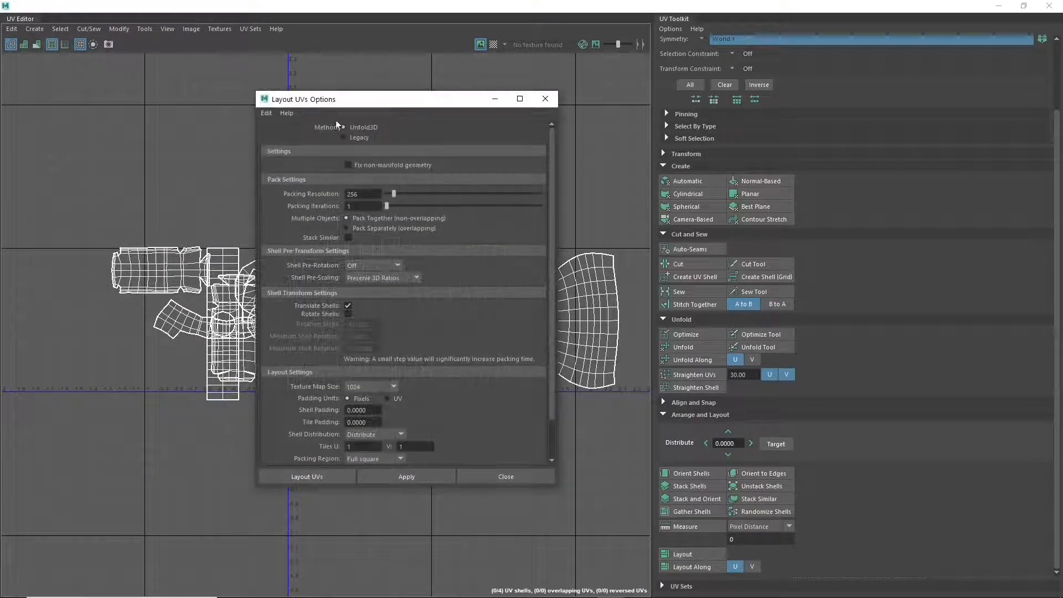
pyautogui.moveTo(293, 96); pyautogui.dragTo(381, 65)
pyautogui.moveTo(480, 157); pyautogui.dragTo(629, 159)
pyautogui.moveTo(460, 160); pyautogui.dragTo(430, 164)
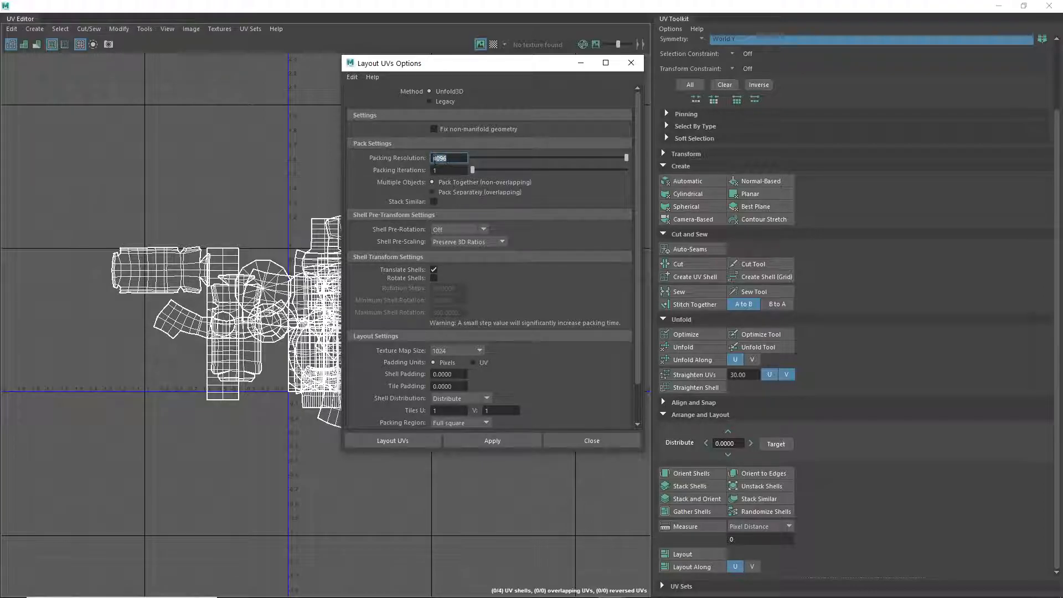
pyautogui.moveTo(435, 67); pyautogui.dragTo(433, 72)
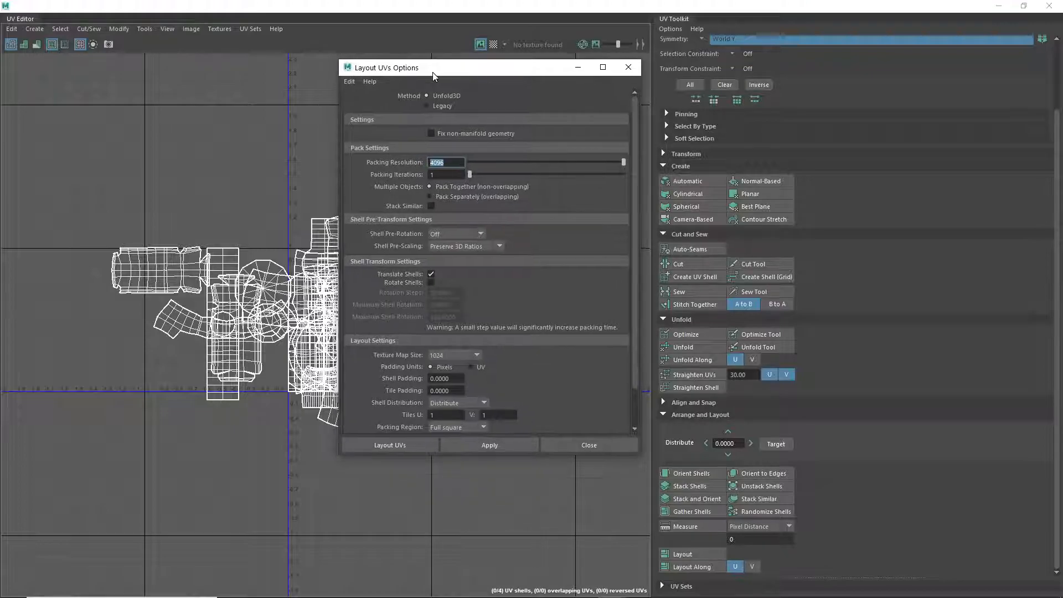
pyautogui.click(454, 162)
pyautogui.moveTo(563, 162); pyautogui.dragTo(634, 168)
pyautogui.moveTo(538, 162)
pyautogui.mouseDown()
pyautogui.moveTo(622, 166)
pyautogui.moveTo(480, 164)
pyautogui.moveTo(653, 180)
pyautogui.moveTo(516, 166)
pyautogui.moveTo(549, 175)
pyautogui.mouseUp()
pyautogui.moveTo(485, 73); pyautogui.dragTo(473, 74)
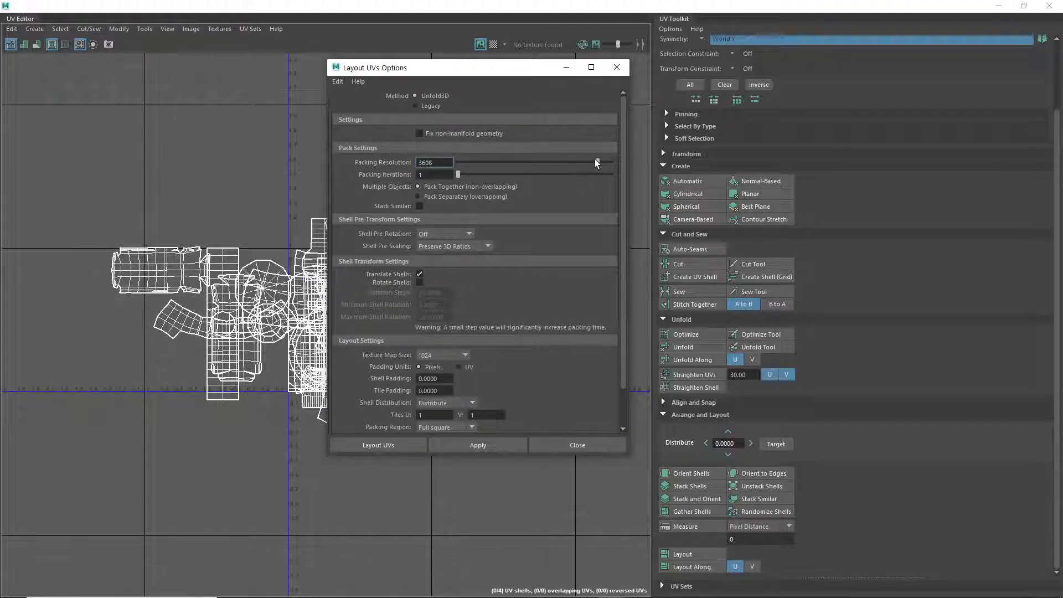
# - Keep Shell Pre-Scaling at Preserve 3D Ratios and bring up only the hammer head mesh's UVs in the UV Editor
pyautogui.click(443, 247)
pyautogui.click(443, 247)
pyautogui.moveTo(445, 81); pyautogui.dragTo(807, 169)
pyautogui.keyDown('alt'); pyautogui.moveTo(362, 340); pyautogui.dragTo(407, 248); pyautogui.keyUp('alt')
pyautogui.click(408, 248)
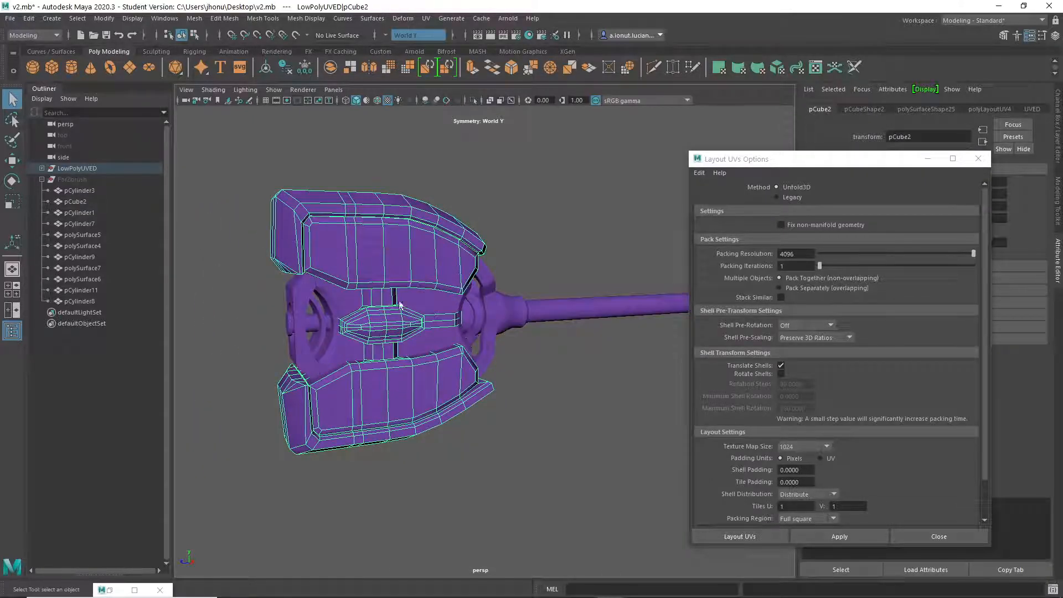
pyautogui.moveTo(711, 160); pyautogui.dragTo(558, 148)
pyautogui.click(116, 592)
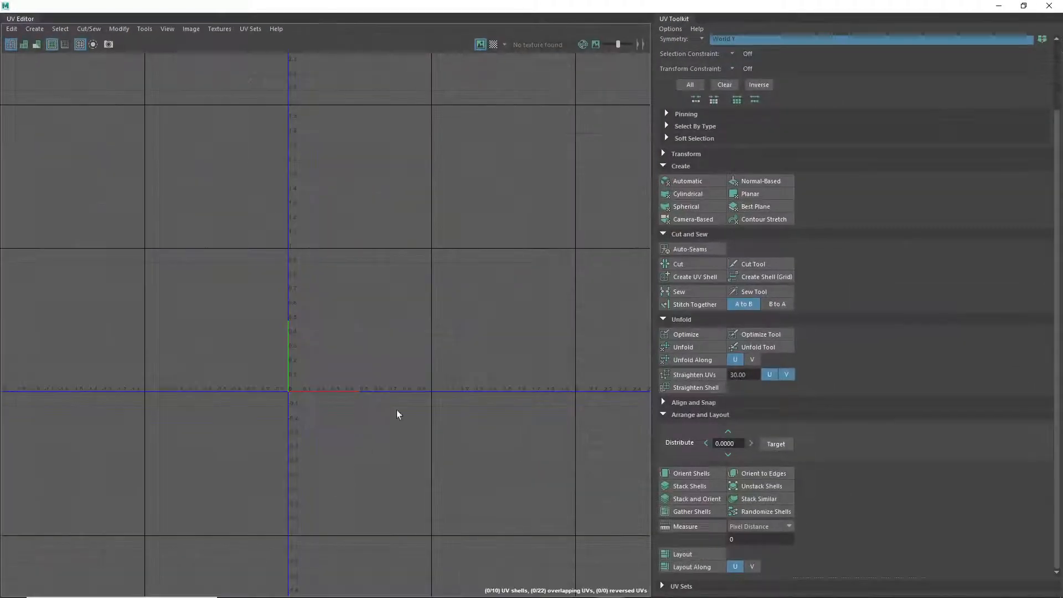
# - Select all of the hammer head mesh's UVs and scale them up uniformly to about twice their size
pyautogui.scroll(-1, 414, 340)
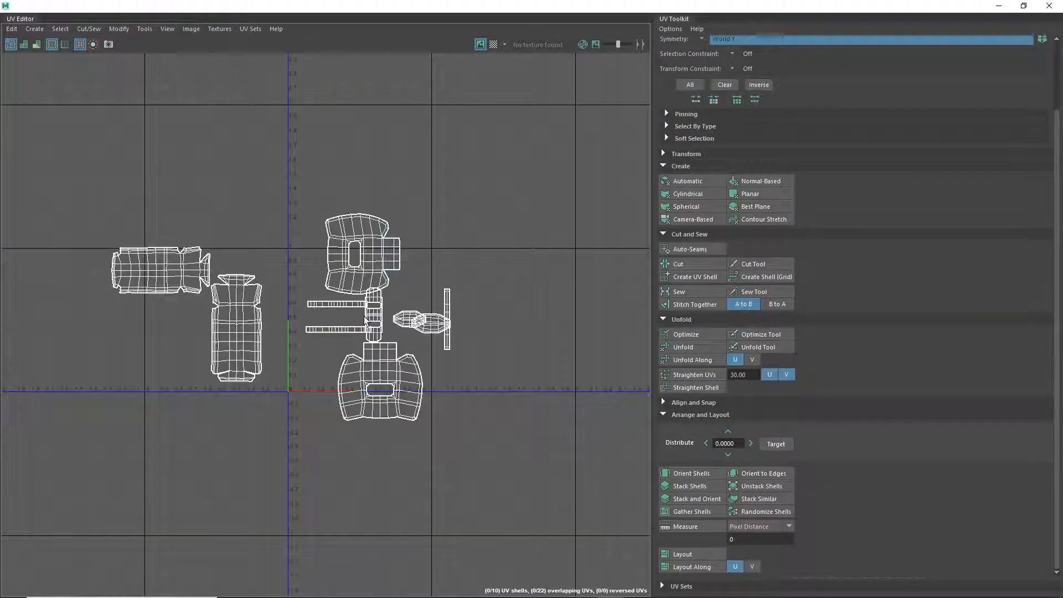
pyautogui.moveTo(357, 303); pyautogui.dragTo(299, 252, button='right')
pyautogui.moveTo(118, 195); pyautogui.dragTo(522, 467)
pyautogui.press('r')
pyautogui.moveTo(296, 317); pyautogui.dragTo(413, 339)
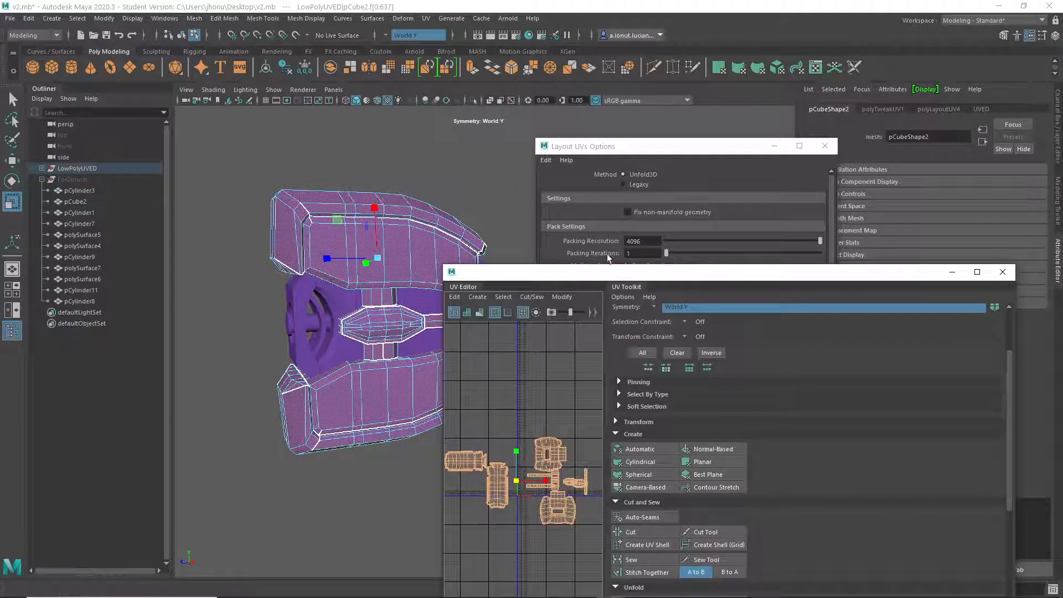
# - Return to object selection, select all the hammer's meshes and show their combined UVs in the maximized UV Editor
pyautogui.moveTo(365, 227); pyautogui.dragTo(367, 180, button='right')
pyautogui.press('f')
pyautogui.press('q')
pyautogui.moveTo(202, 195); pyautogui.dragTo(400, 494)
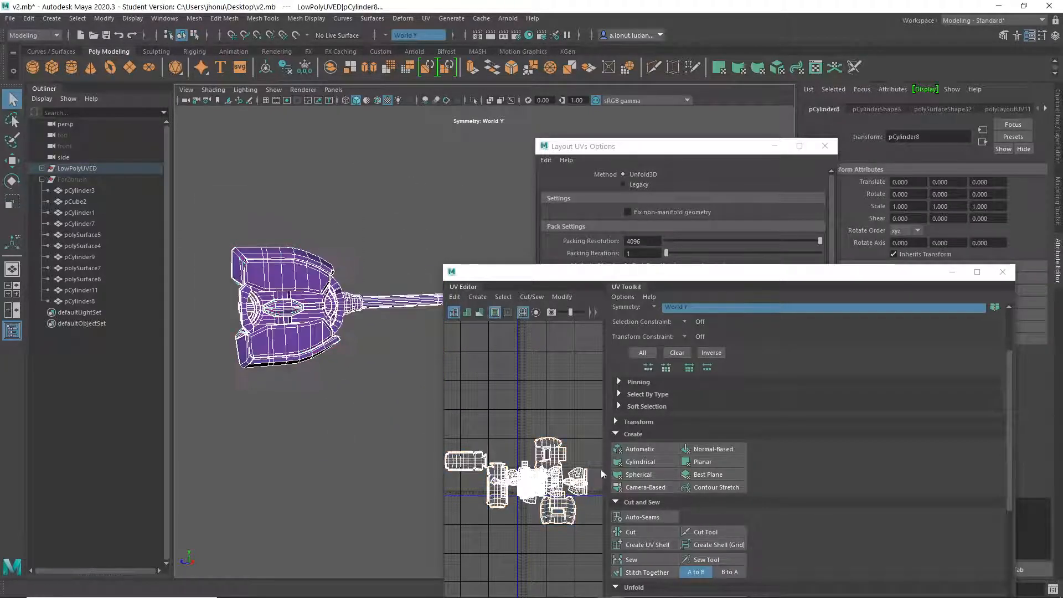
pyautogui.moveTo(550, 277); pyautogui.dragTo(509, 135)
pyautogui.doubleClick(508, 135)
pyautogui.scroll(10, 496, 159)
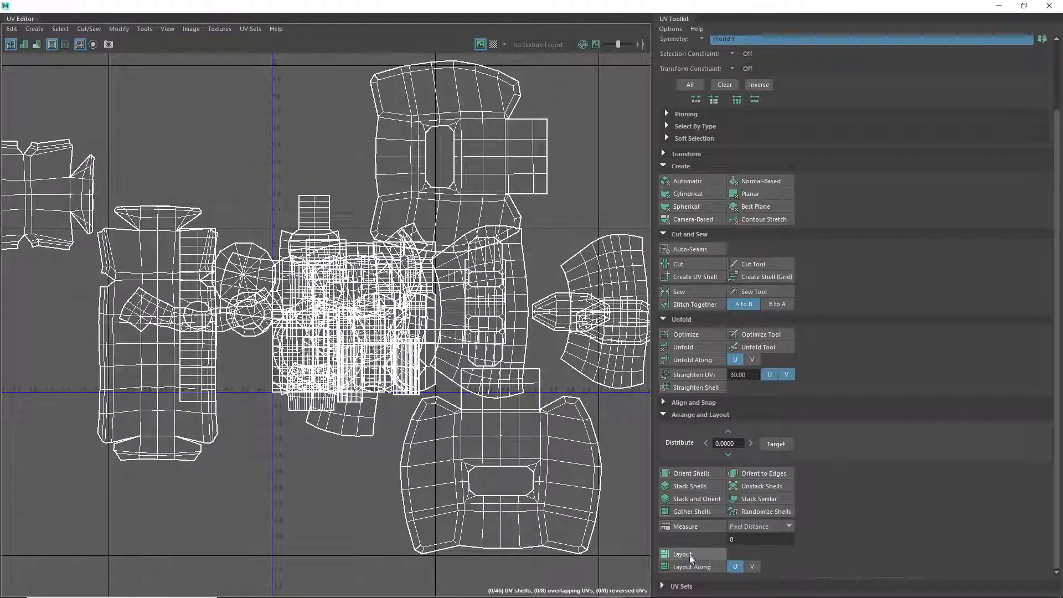
# - Open the Layout UVs options and set Shell Pre-Scaling to Preserve UV Ratios and the packing resolution to 4096
pyautogui.keyDown('shift'); pyautogui.click(691, 556); pyautogui.keyUp('shift')
pyautogui.moveTo(596, 142); pyautogui.dragTo(628, 92)
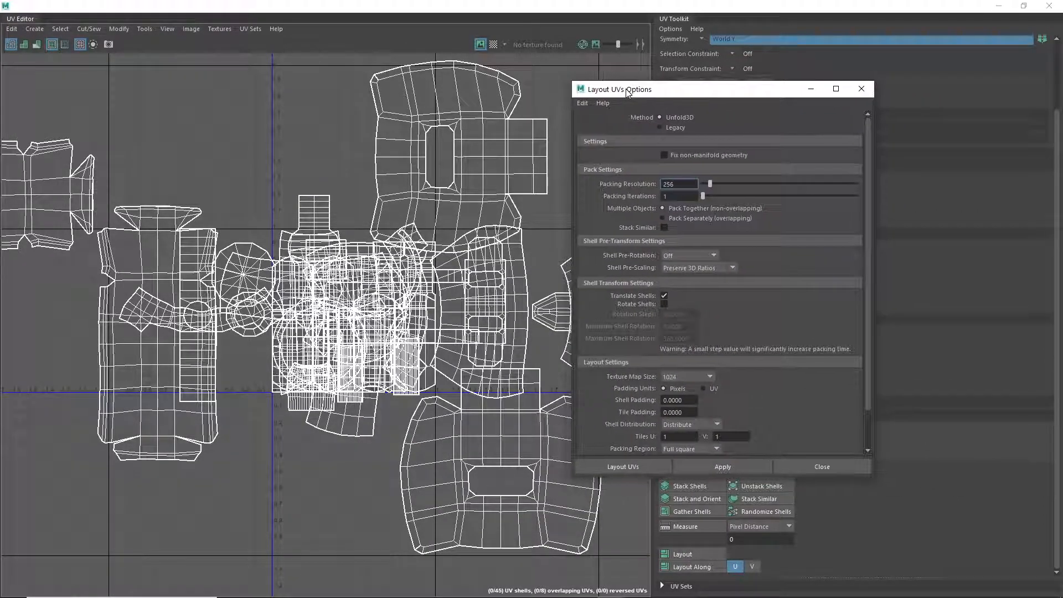
pyautogui.click(683, 269)
pyautogui.click(683, 269)
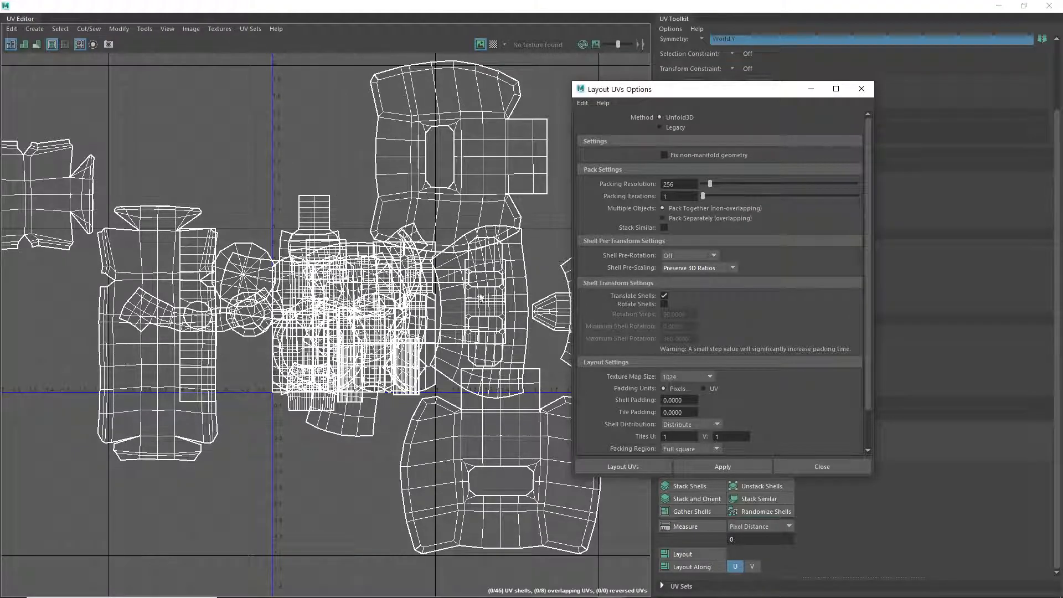
pyautogui.click(685, 268)
pyautogui.click(683, 303)
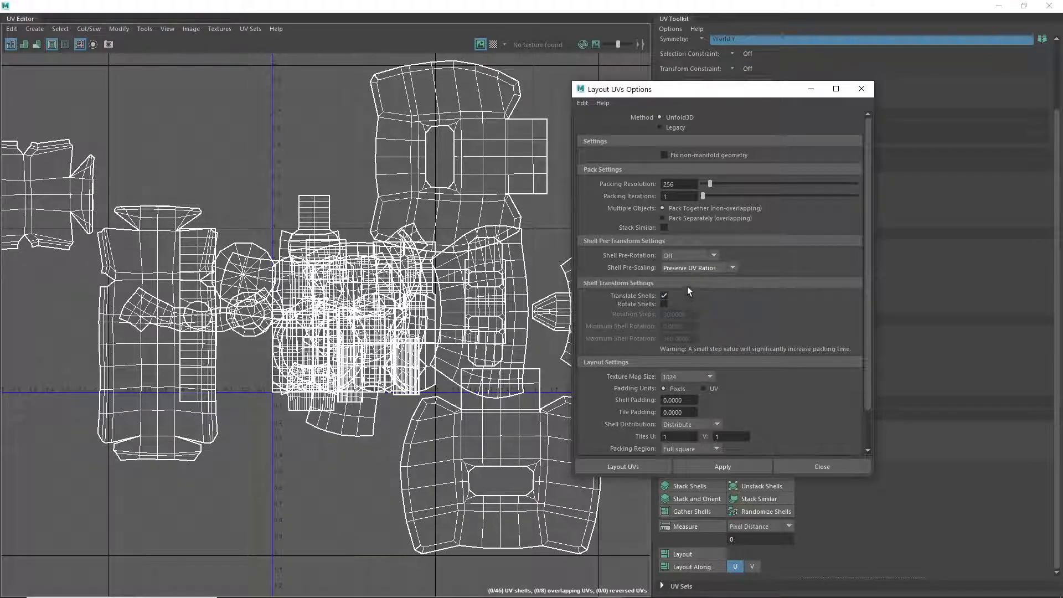
pyautogui.moveTo(592, 89); pyautogui.dragTo(642, 94)
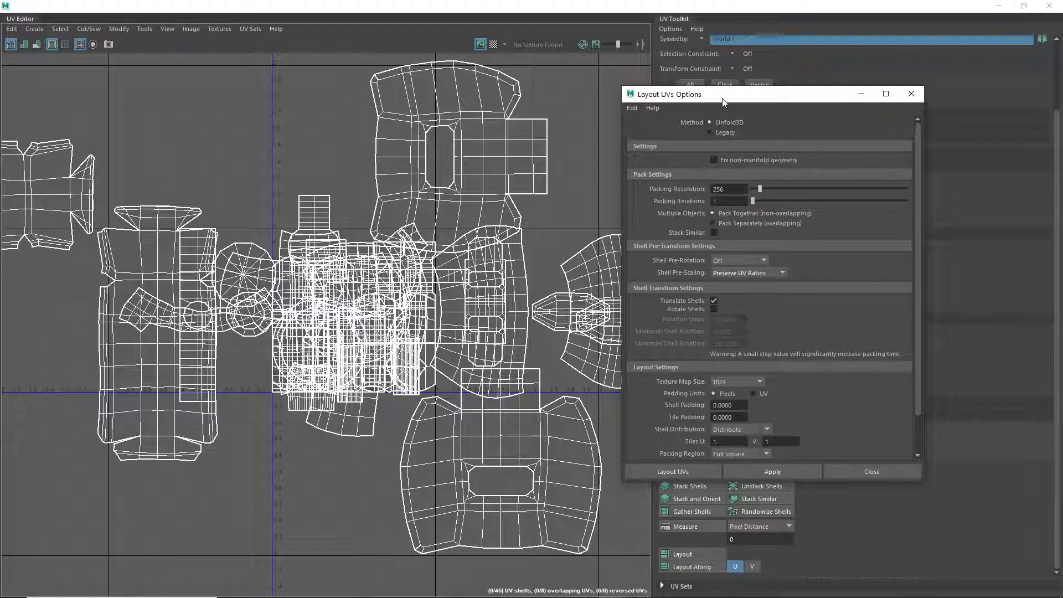
pyautogui.moveTo(720, 96); pyautogui.dragTo(681, 97)
pyautogui.moveTo(765, 188); pyautogui.dragTo(883, 198)
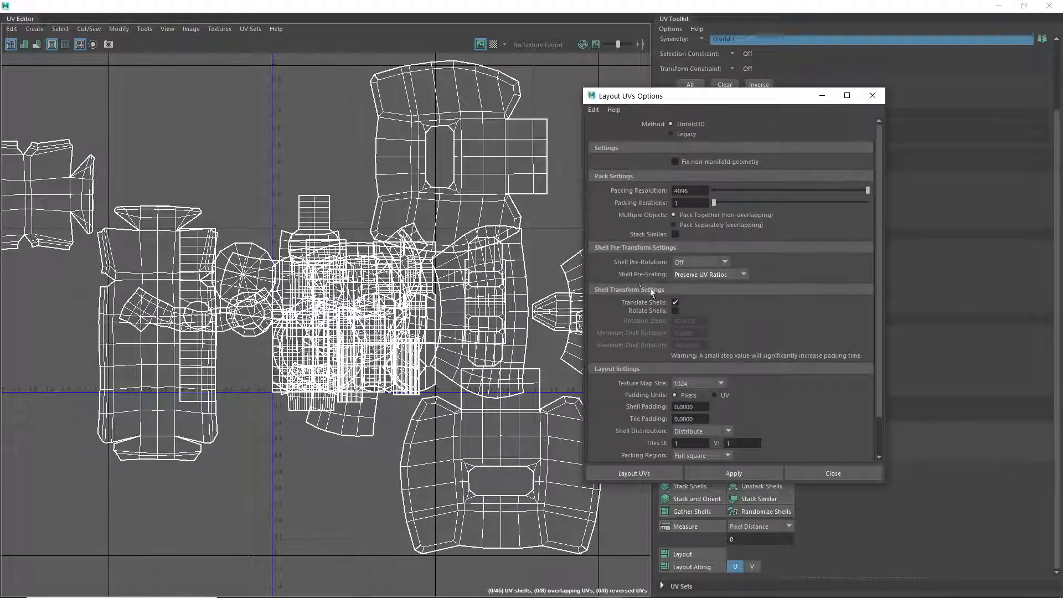
# - Compare the Shell Pre-Scaling choices and set it to Preserve 3D Ratios
pyautogui.click(677, 274)
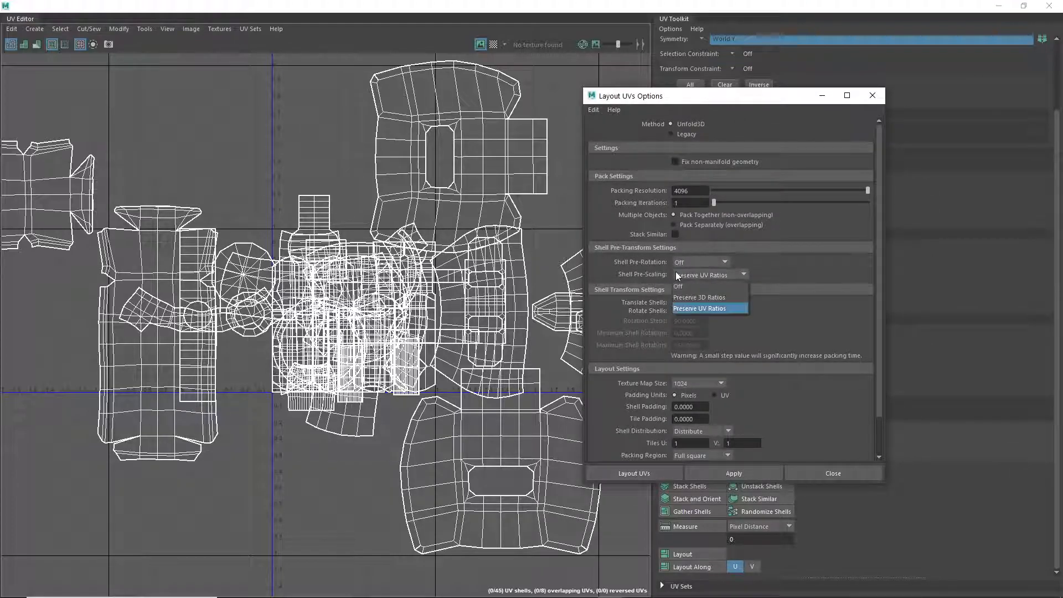
pyautogui.click(693, 298)
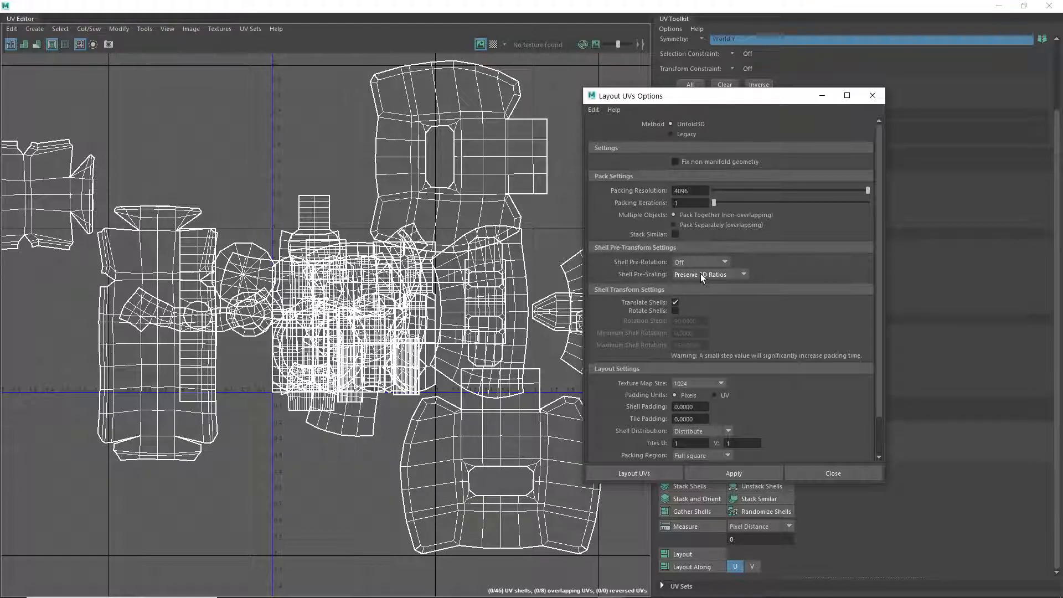
pyautogui.click(700, 274)
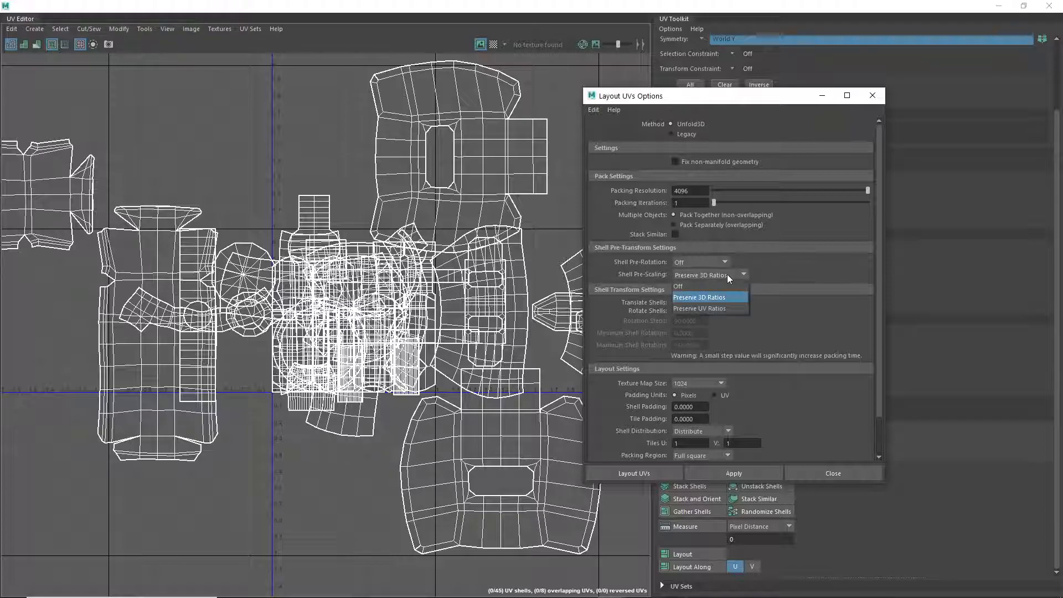
pyautogui.click(692, 307)
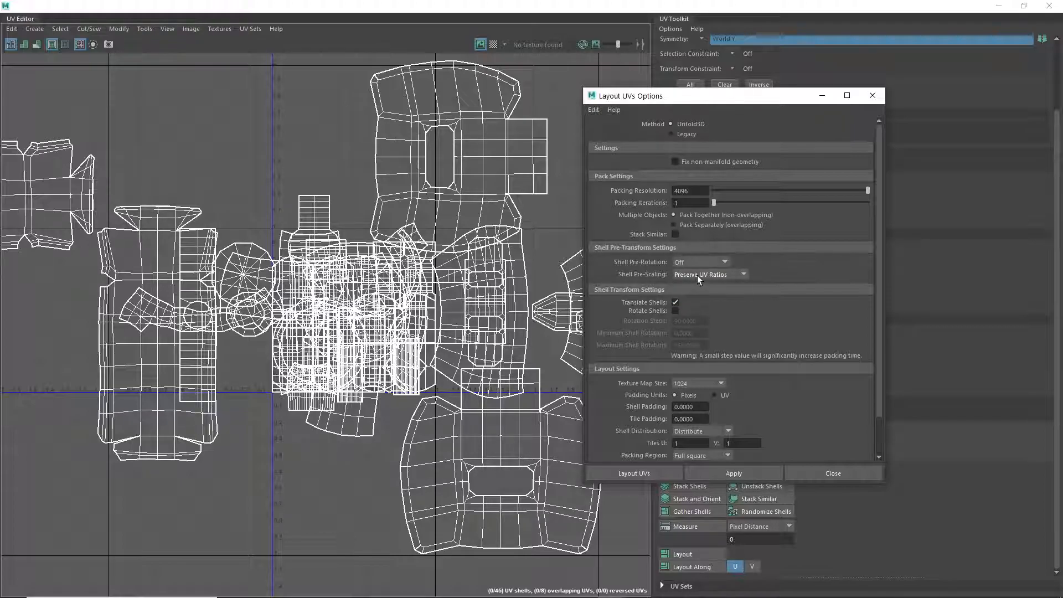
pyautogui.click(696, 274)
pyautogui.click(693, 298)
pyautogui.click(695, 273)
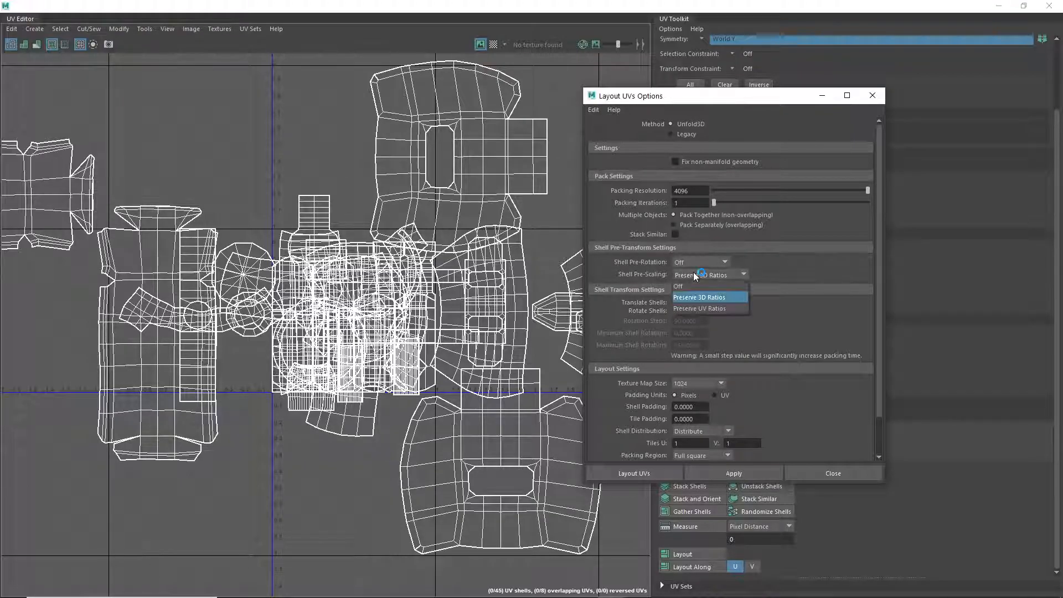
pyautogui.click(699, 297)
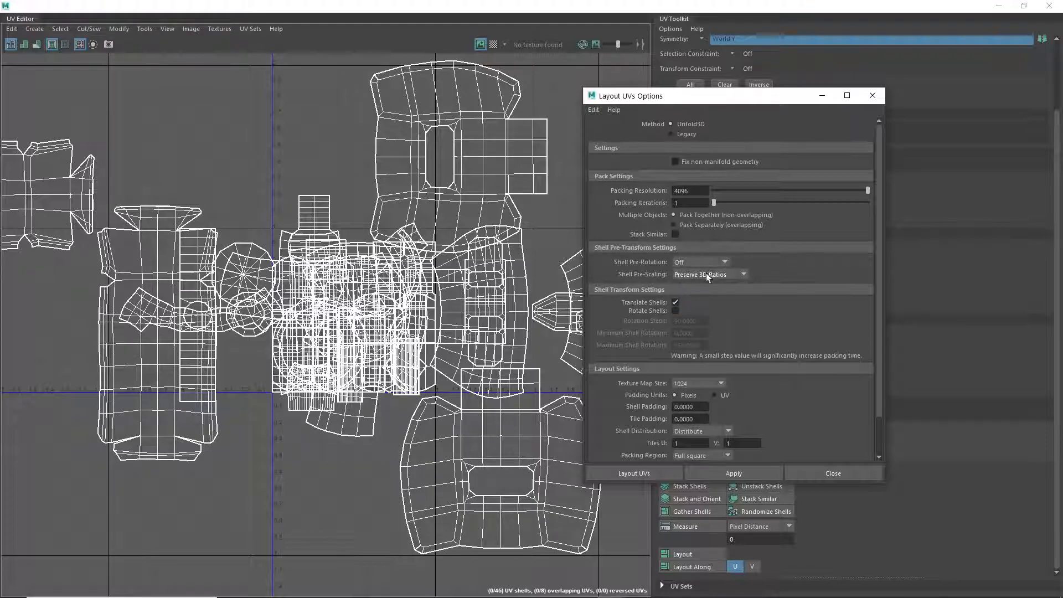
# - Set the texture map size to 2048 in the layout settings
pyautogui.moveTo(689, 95); pyautogui.dragTo(613, 63)
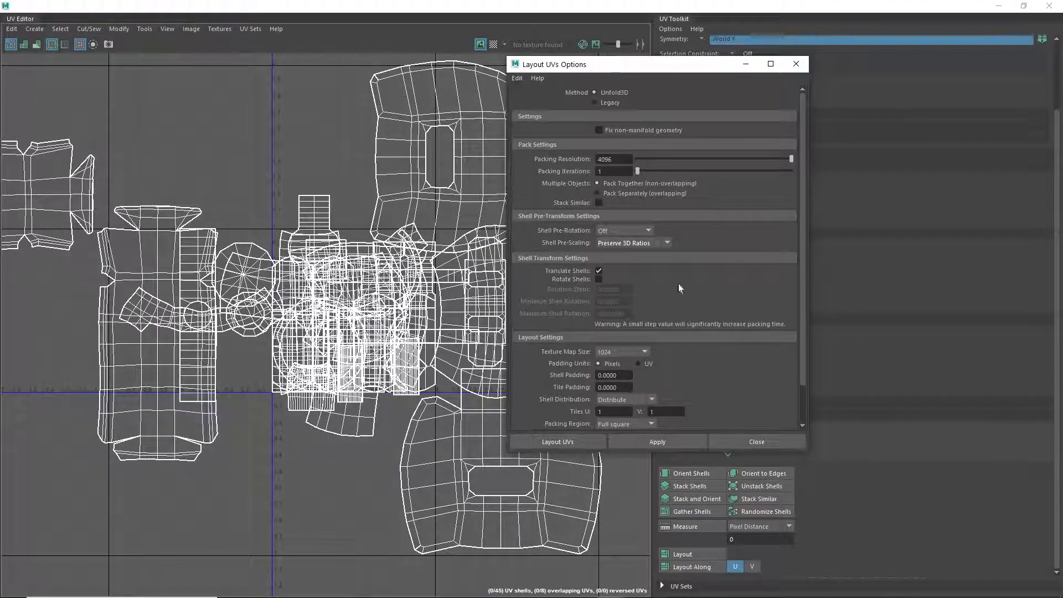
pyautogui.moveTo(802, 320); pyautogui.dragTo(806, 356)
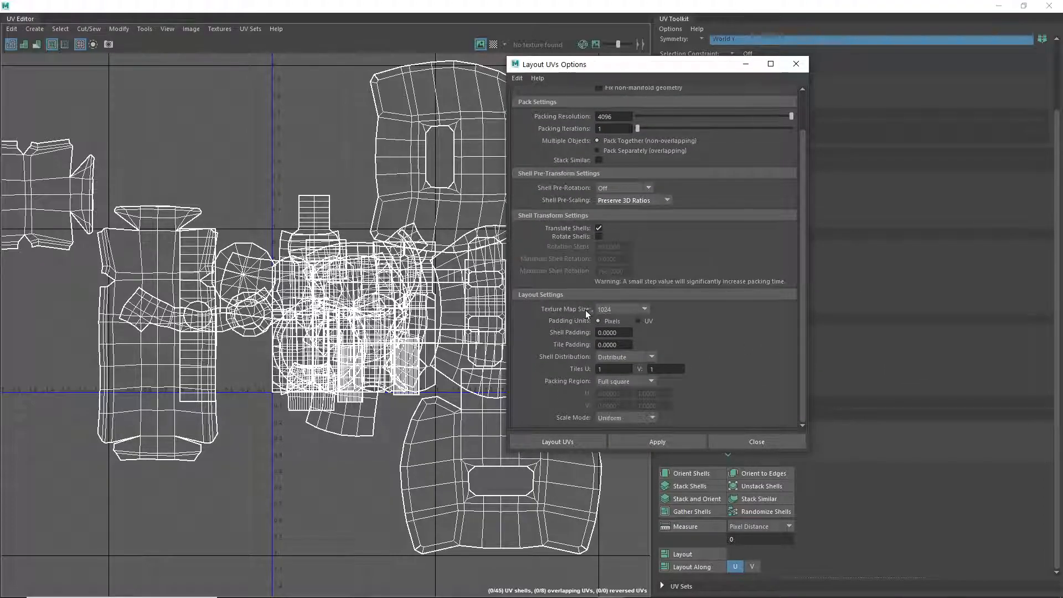
pyautogui.click(608, 309)
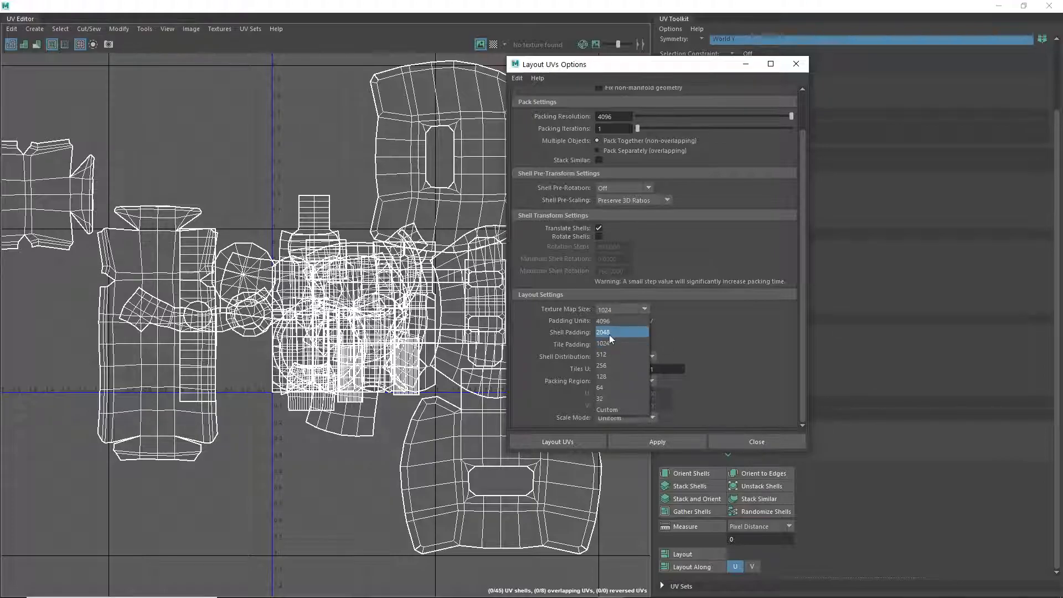
pyautogui.click(608, 332)
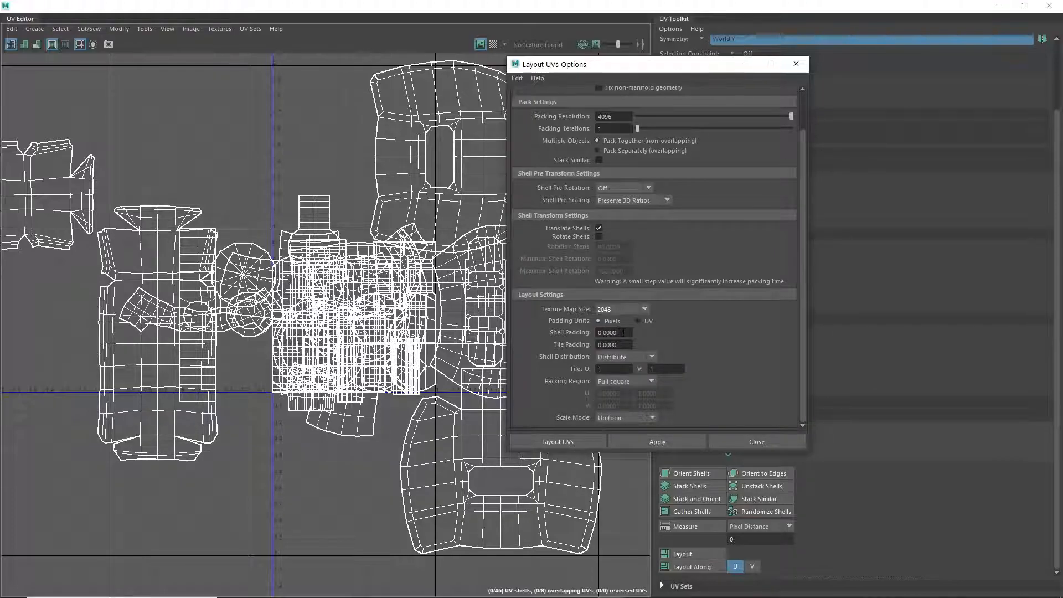
# - Set the shell padding and tile padding to 8 pixels each and apply the layout to all the hammer's shells
pyautogui.click(613, 333)
pyautogui.moveTo(616, 332); pyautogui.dragTo(596, 332)
pyautogui.write('8')
pyautogui.moveTo(616, 344); pyautogui.dragTo(595, 344)
pyautogui.write('8')
pyautogui.press('Return')
pyautogui.press('Tab')
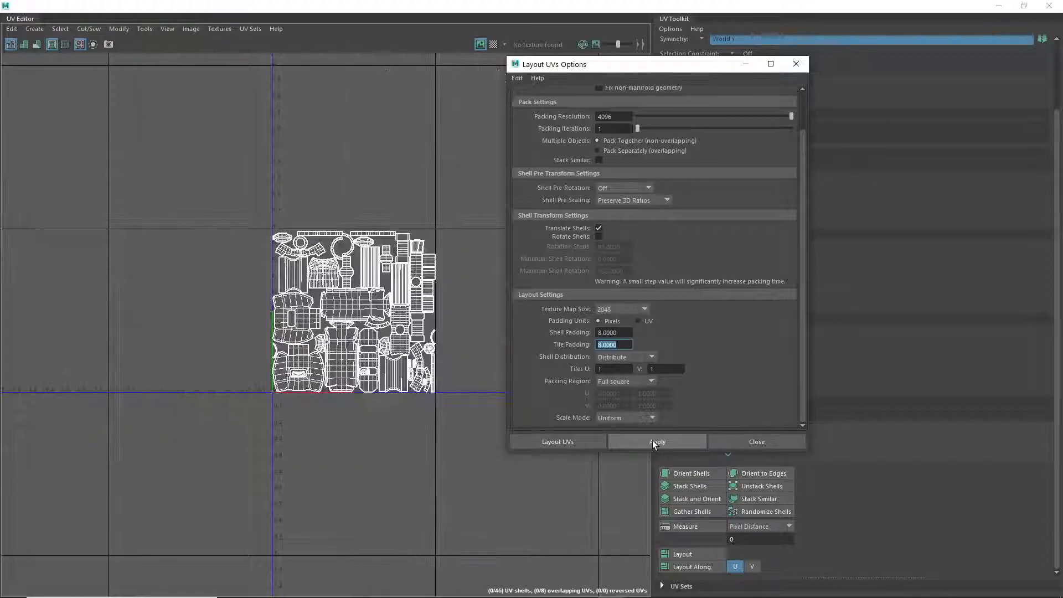
# - Close the layout options and examine the packed shells across the UV tile for spacing and overlaps
pyautogui.scroll(1, 357, 294)
pyautogui.scroll(8, 383, 303)
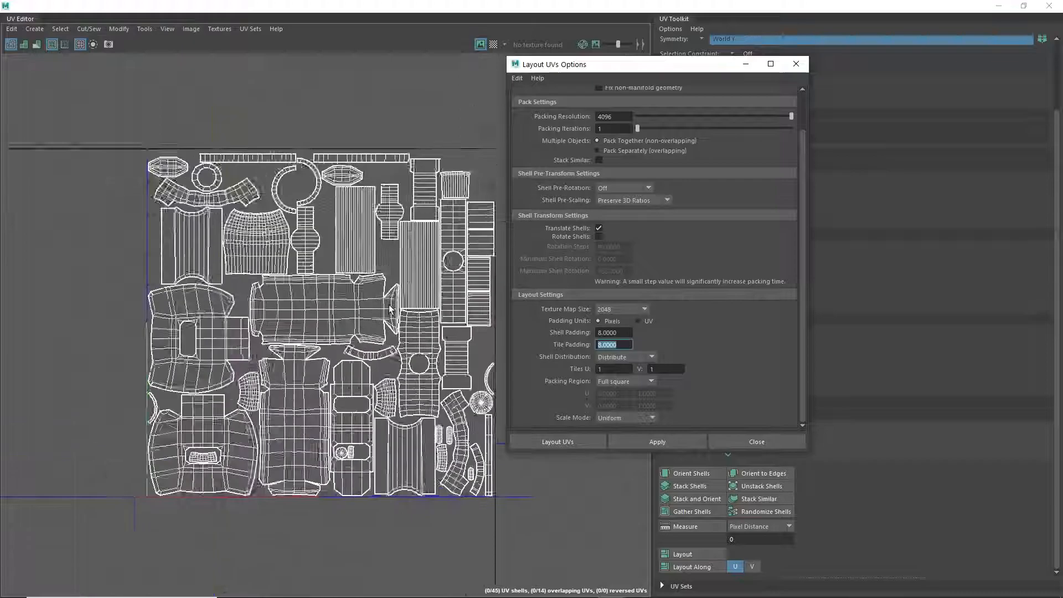
pyautogui.scroll(1, 208, 266)
pyautogui.keyDown('alt'); pyautogui.moveTo(207, 265); pyautogui.dragTo(178, 222, button='middle'); pyautogui.keyUp('alt')
pyautogui.scroll(4, 178, 221)
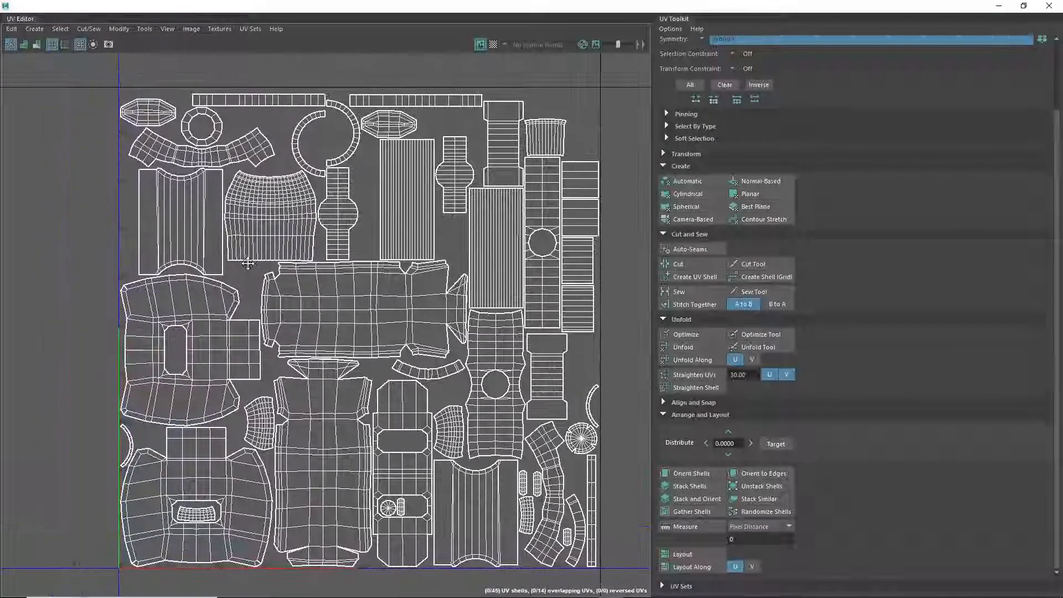
pyautogui.scroll(4, 124, 94)
pyautogui.scroll(-8, 124, 94)
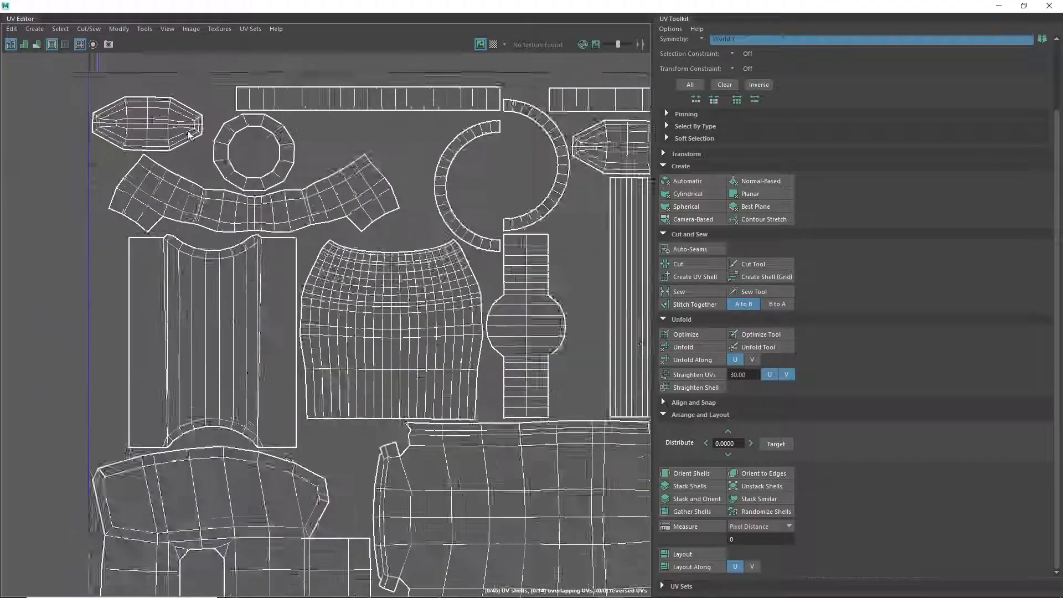
pyautogui.keyDown('alt'); pyautogui.moveTo(331, 387); pyautogui.dragTo(313, 238, button='middle'); pyautogui.keyUp('alt')
pyautogui.scroll(5, 303, 307)
pyautogui.keyDown('alt'); pyautogui.moveTo(264, 351); pyautogui.dragTo(359, 292, button='middle'); pyautogui.keyUp('alt')
pyautogui.scroll(2, 178, 294)
pyautogui.scroll(-4, 292, 224)
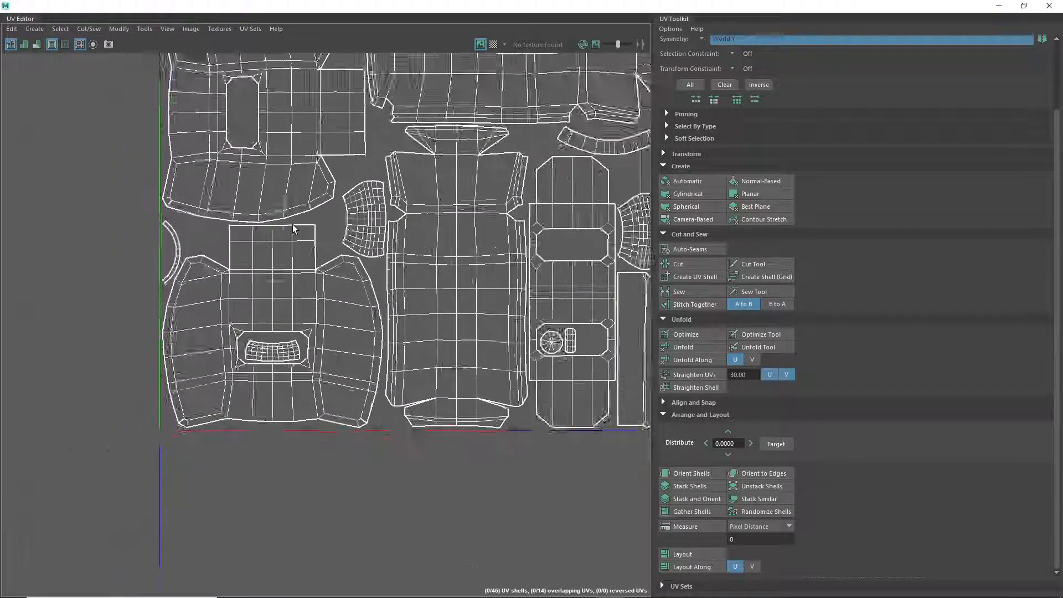
# - Turn on shaded display for the UV shells and bring the hammer head shells into closer view
pyautogui.click(28, 47)
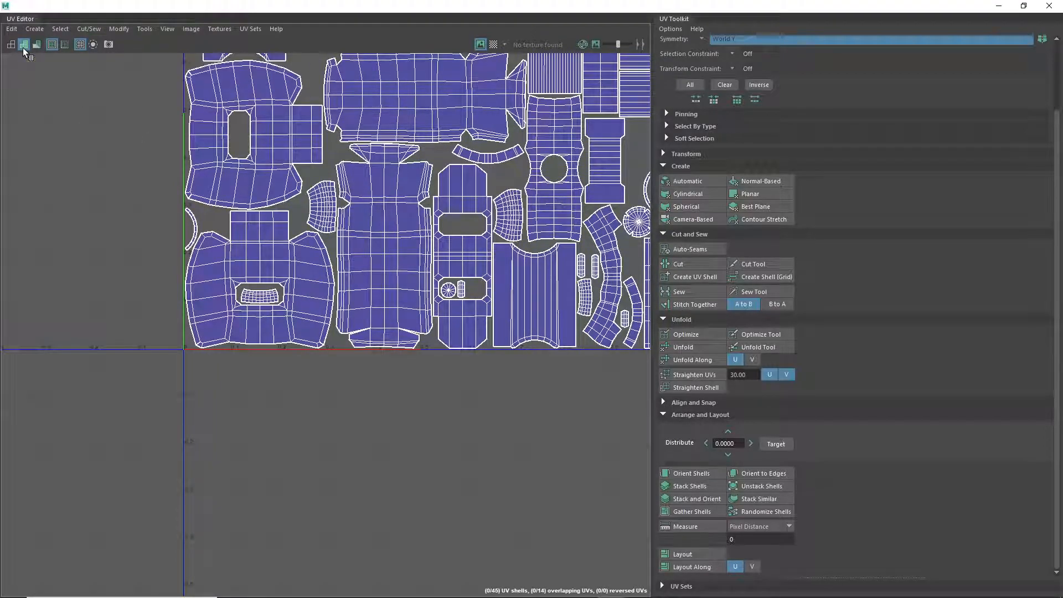
pyautogui.scroll(-4, 292, 218)
pyautogui.keyDown('alt'); pyautogui.moveTo(291, 215); pyautogui.dragTo(242, 331, button='middle'); pyautogui.keyUp('alt')
pyautogui.scroll(3, 242, 330)
pyautogui.scroll(3, 236, 284)
pyautogui.scroll(3, 320, 215)
# - Try moving the two large hammer head shells over their neighbours to demonstrate overlapping UVs
pyautogui.moveTo(203, 247); pyautogui.dragTo(148, 230, button='right')
pyautogui.click(179, 279)
pyautogui.moveTo(157, 375); pyautogui.dragTo(270, 334)
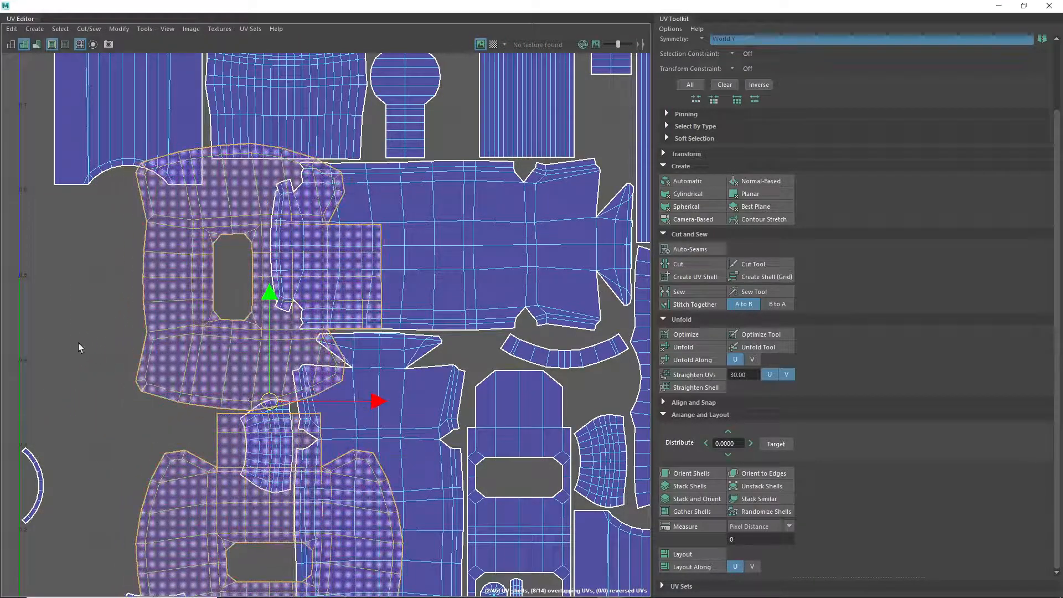
pyautogui.click(83, 350)
pyautogui.scroll(-2, 249, 345)
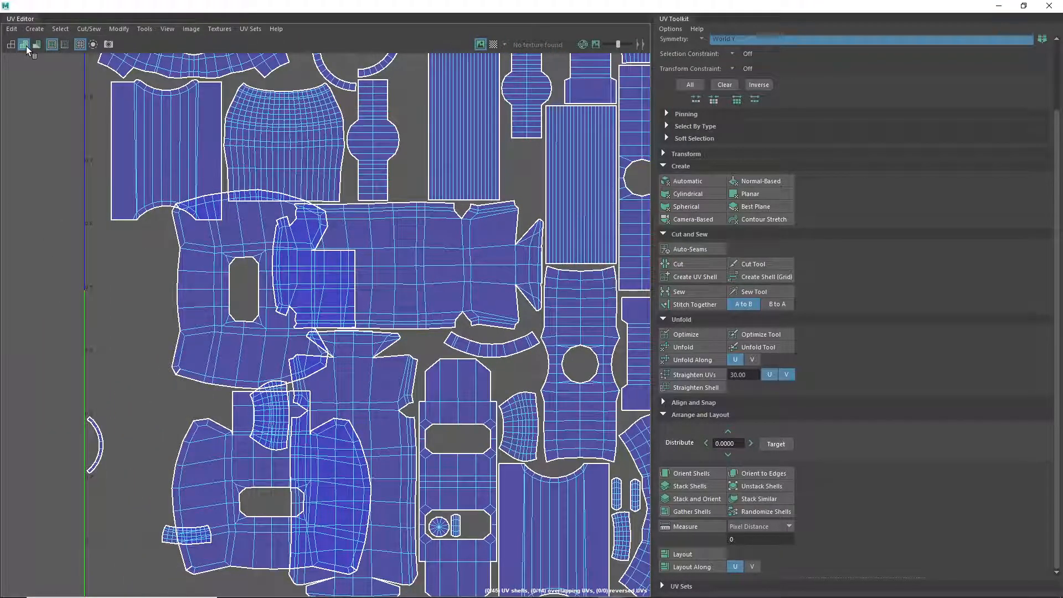
# - Compare the wireframe and shaded UV displays and look through the UV Map Shading Options, leaving them as they are
pyautogui.click(25, 46)
pyautogui.doubleClick(25, 46)
pyautogui.click(757, 257)
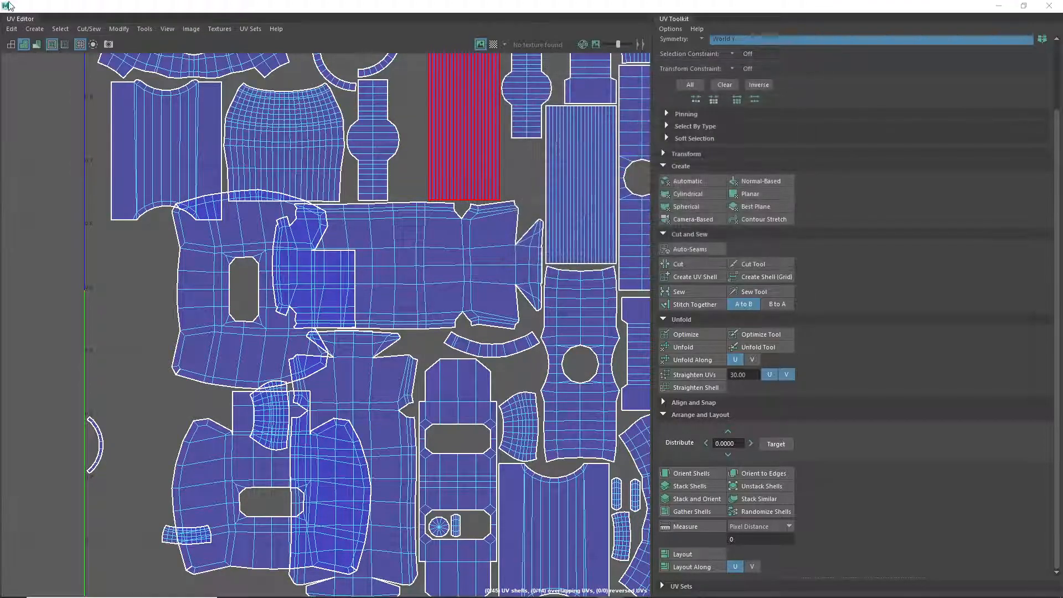
pyautogui.click(34, 45)
pyautogui.click(32, 44)
pyautogui.click(10, 45)
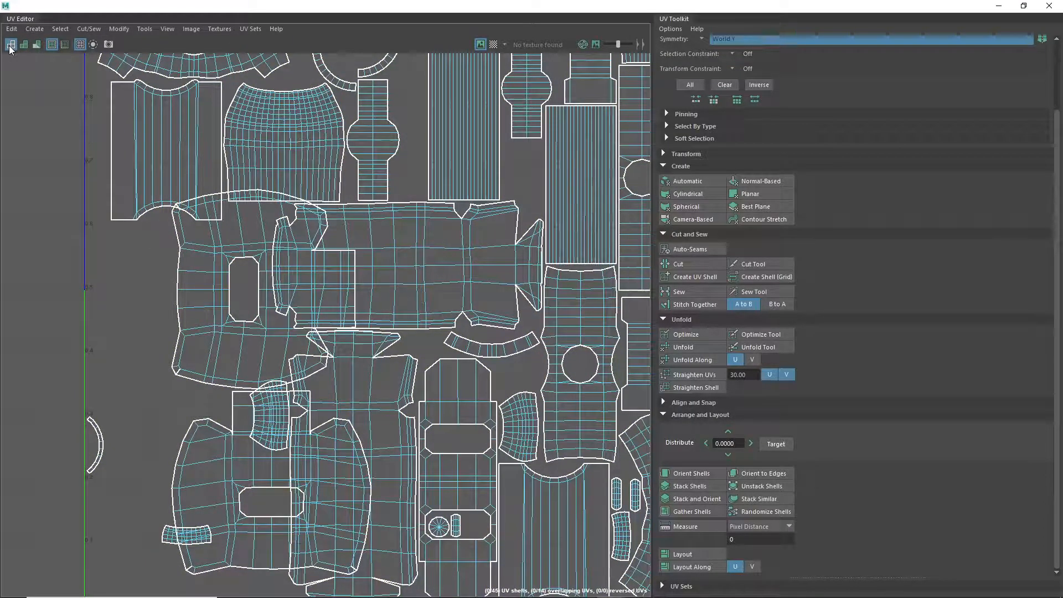
pyautogui.click(23, 46)
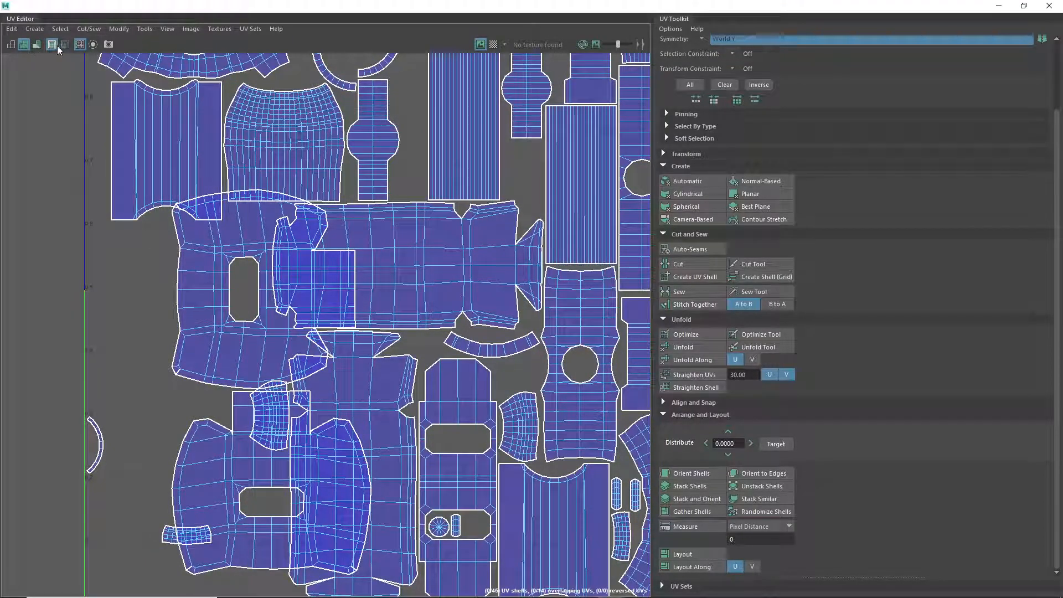
pyautogui.doubleClick(23, 45)
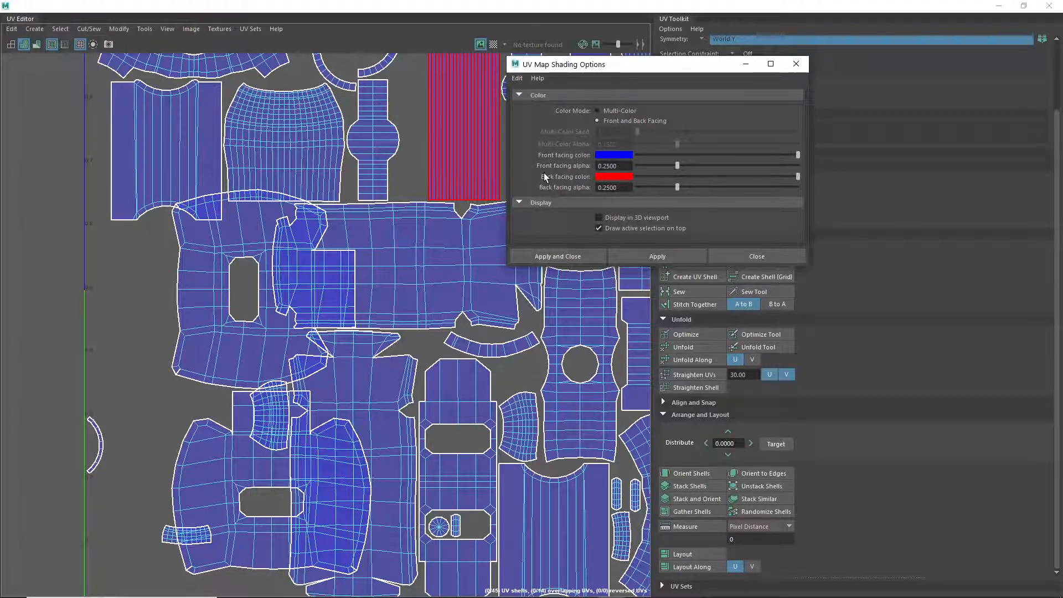
pyautogui.click(767, 256)
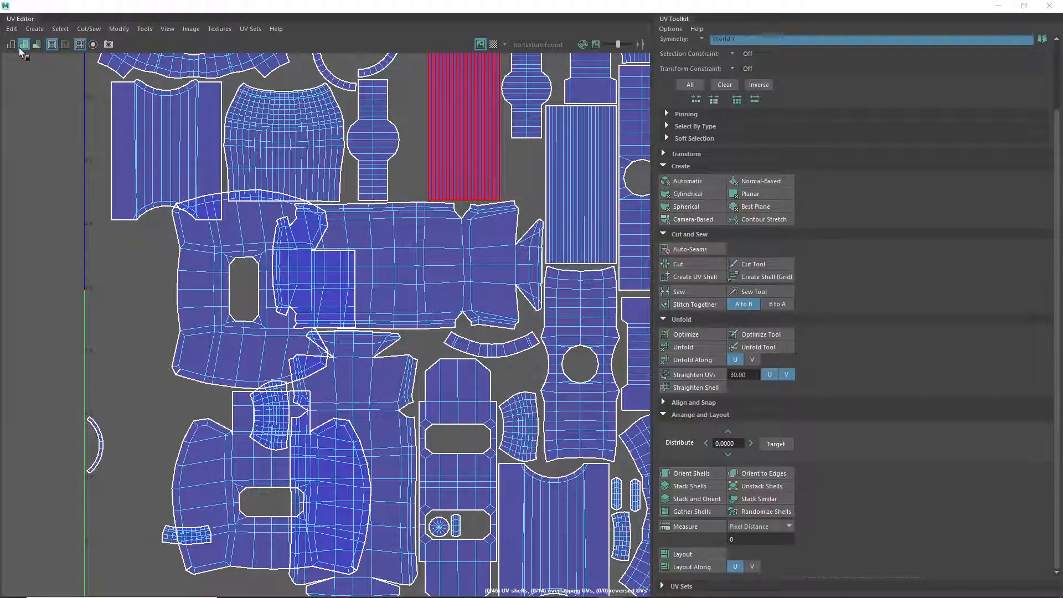
# - Examine the darker shaded areas where the displaced hammer head shells overlap their neighbours
pyautogui.scroll(2, 367, 309)
pyautogui.scroll(-5, 304, 341)
pyautogui.moveTo(250, 399); pyautogui.dragTo(211, 339)
pyautogui.scroll(3, 151, 333)
pyautogui.click(151, 334)
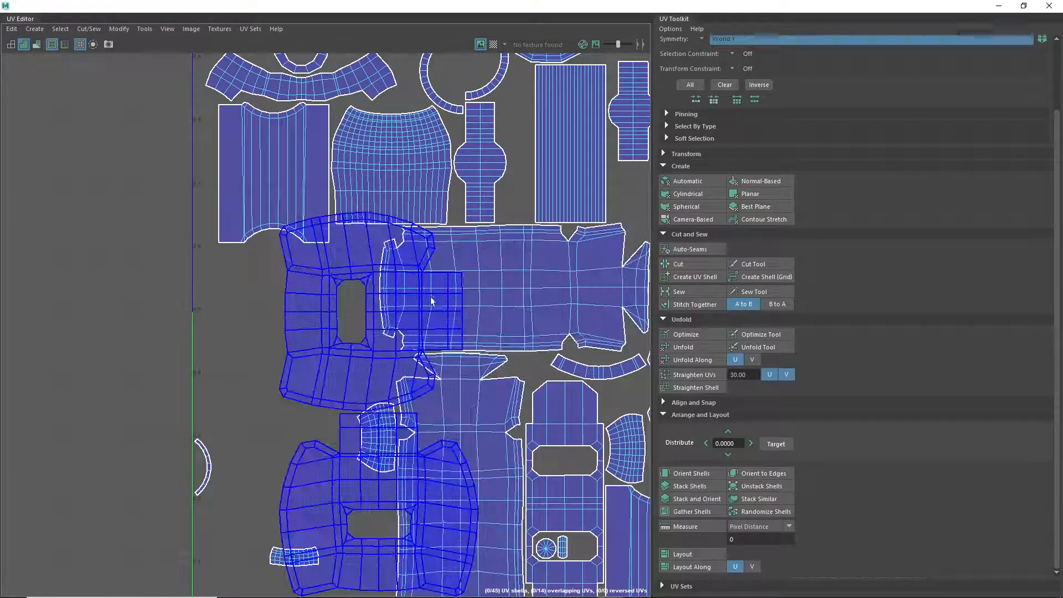
pyautogui.scroll(3, 177, 327)
pyautogui.keyDown('alt'); pyautogui.moveTo(209, 332); pyautogui.dragTo(95, 323, button='middle'); pyautogui.keyUp('alt')
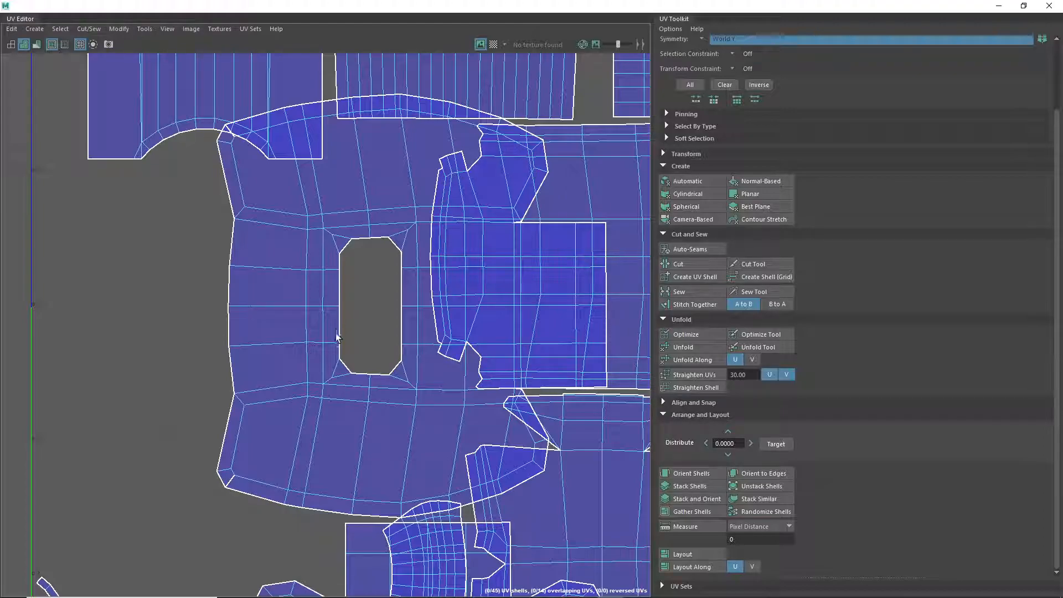
pyautogui.scroll(-5, 336, 335)
# - Undo the move of the two hammer head shells
pyautogui.hotkey('ctrl', 'z')
pyautogui.hotkey('ctrl', 'z')
pyautogui.hotkey('ctrl', 'z')
pyautogui.hotkey('ctrl', 'z')
# - Select a hammer head shell, turn World Y symmetry off in the main window and maximize the UV Editor again
pyautogui.click(92, 392)
pyautogui.click(275, 407)
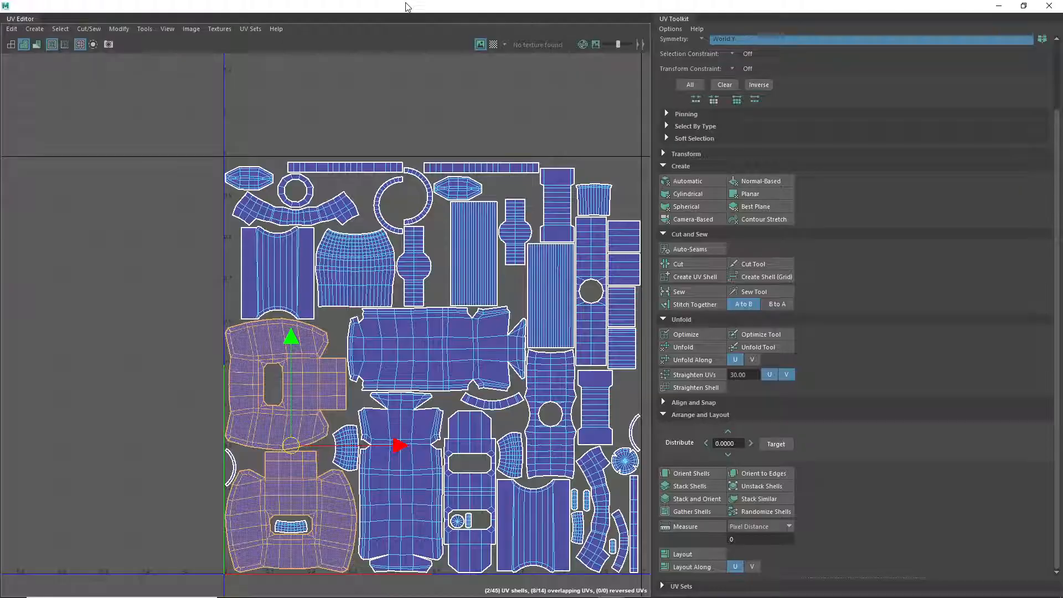
pyautogui.moveTo(406, 6); pyautogui.dragTo(409, 288)
pyautogui.click(387, 37)
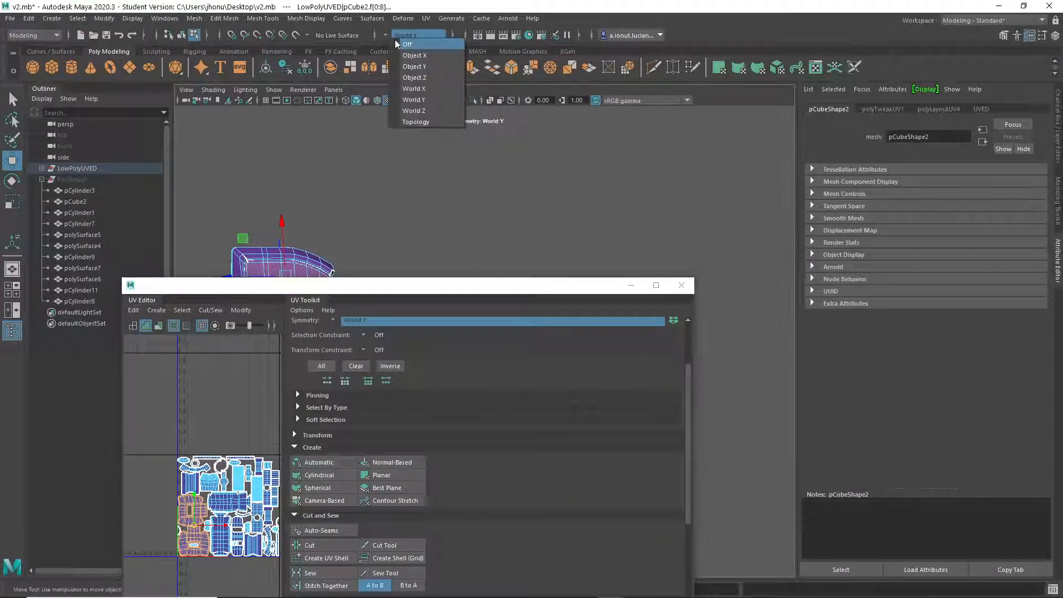
pyautogui.click(395, 41)
pyautogui.moveTo(410, 291); pyautogui.dragTo(653, 161)
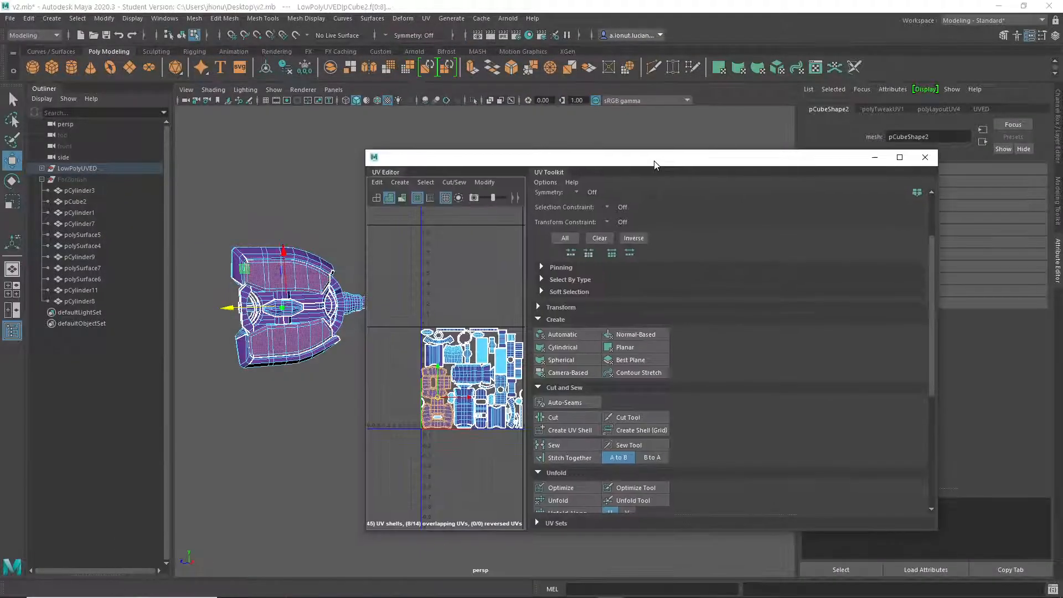
pyautogui.doubleClick(653, 160)
# - Select only the upper of the two large hammer head shells to check selection without symmetry, and frame all UVs
pyautogui.click(310, 405)
pyautogui.moveTo(310, 405)
pyautogui.mouseDown()
pyautogui.moveTo(216, 411)
pyautogui.moveTo(305, 404)
pyautogui.mouseUp()
pyautogui.press('a')
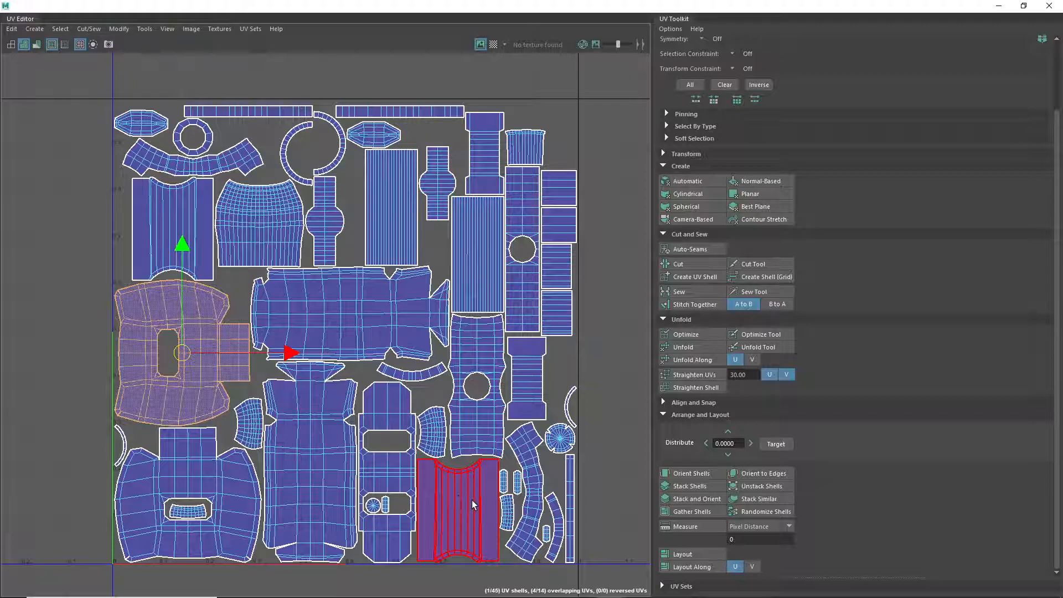
# - Return to the 3D view in object mode and select all the hammer's meshes
pyautogui.click(1036, 7)
pyautogui.moveTo(304, 281); pyautogui.dragTo(341, 263, button='right')
pyautogui.keyDown('alt'); pyautogui.moveTo(341, 263); pyautogui.dragTo(371, 230); pyautogui.keyUp('alt')
pyautogui.moveTo(217, 120); pyautogui.dragTo(769, 423)
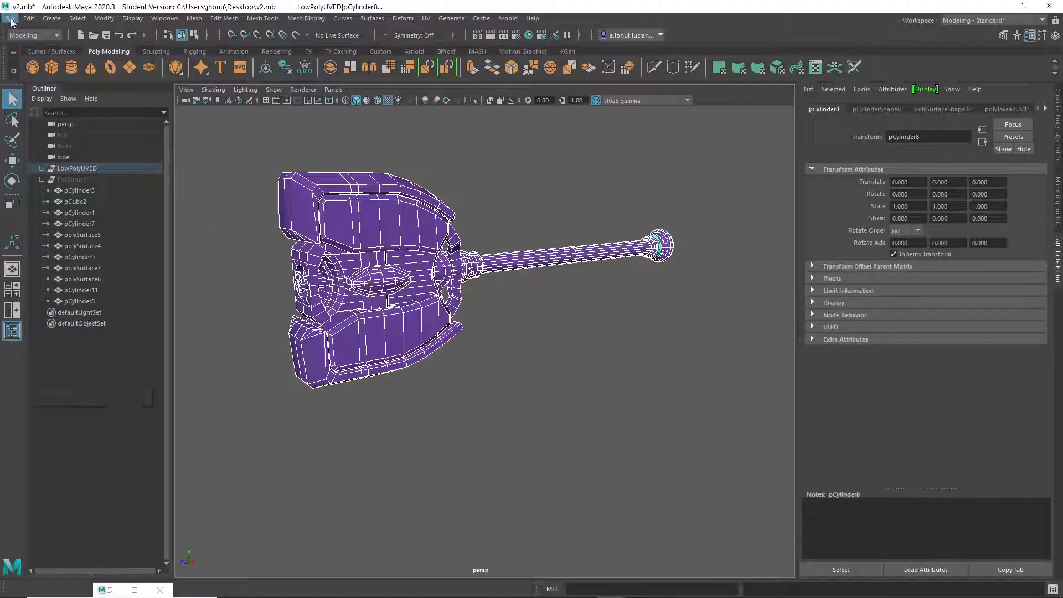
# - Export the selected hammer meshes as FBX, overwriting Hammer4SubstancePainter.fbx in the HammerOfJustice folder
pyautogui.click(11, 21)
pyautogui.click(57, 158)
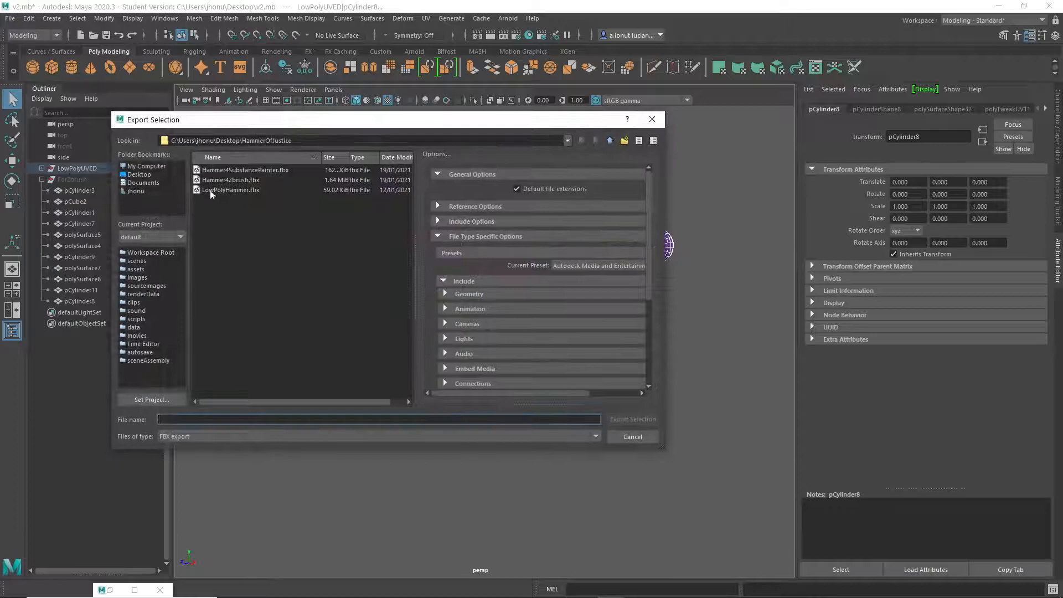
pyautogui.click(235, 172)
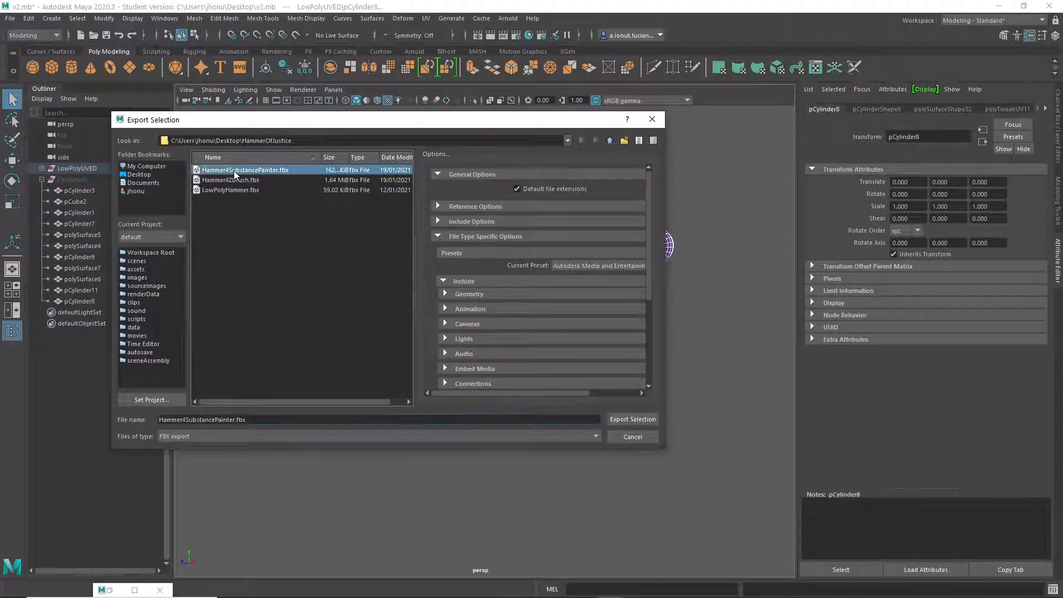
pyautogui.click(632, 419)
pyautogui.click(363, 300)
# - Select the hammer's shaft, the knob at its end and the curved collar where it meets the head
pyautogui.keyDown('alt'); pyautogui.moveTo(437, 343); pyautogui.dragTo(397, 320); pyautogui.keyUp('alt')
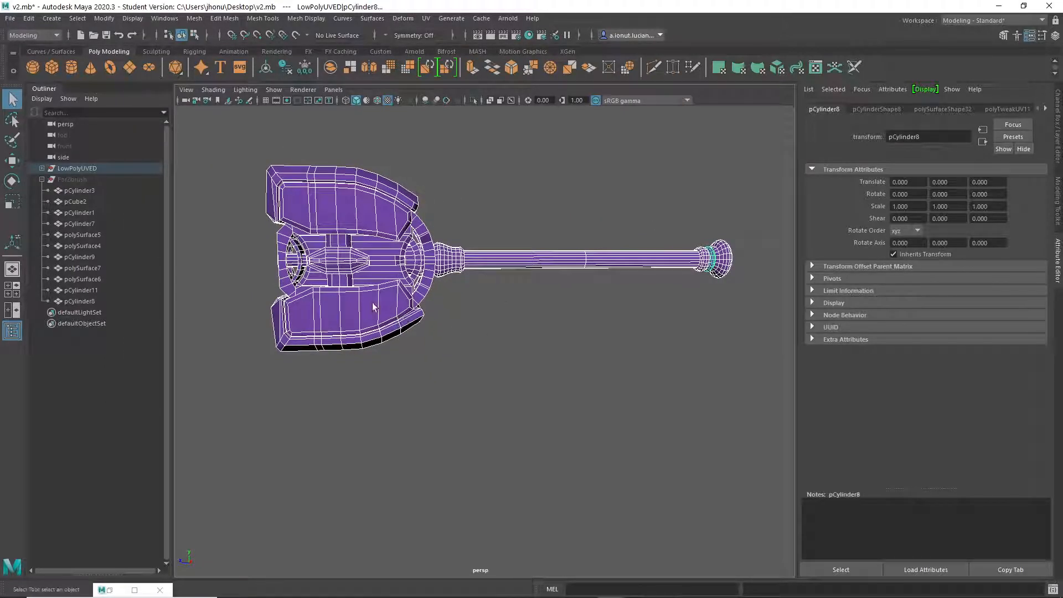
pyautogui.keyDown('alt'); pyautogui.moveTo(435, 242); pyautogui.dragTo(417, 259); pyautogui.keyUp('alt')
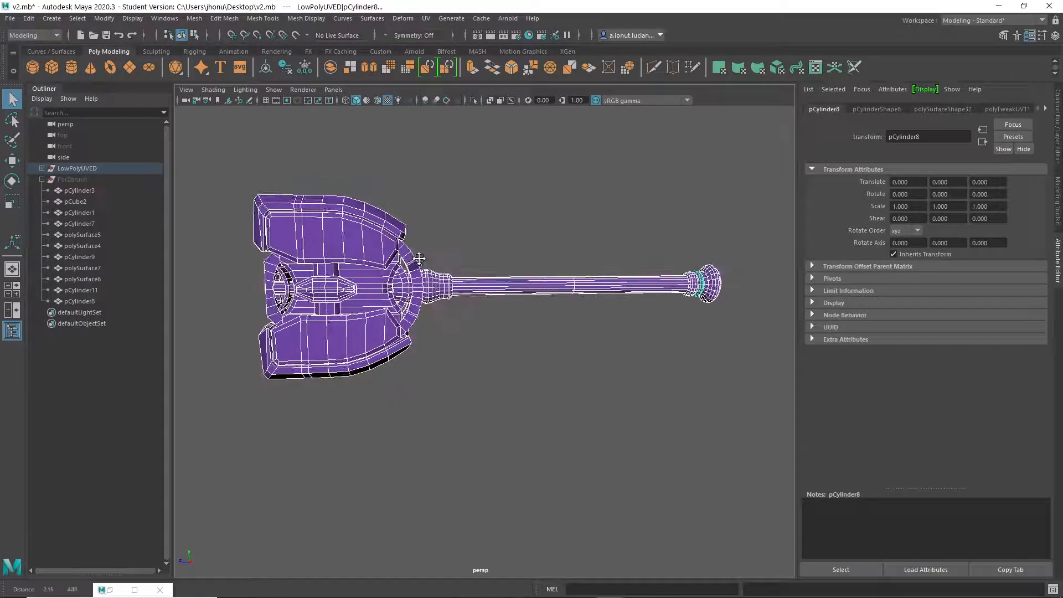
pyautogui.click(511, 288)
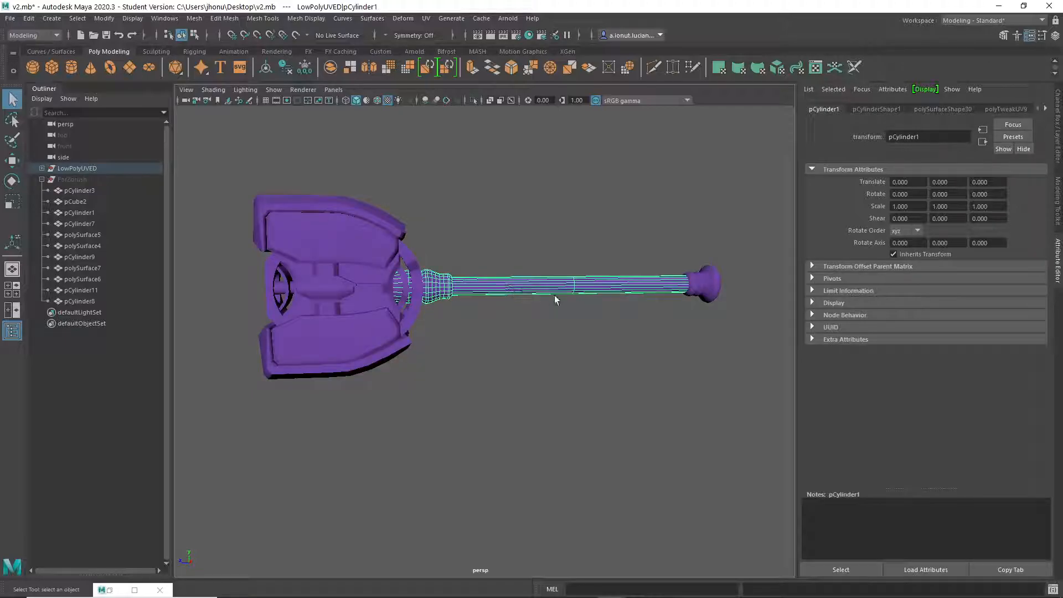
pyautogui.keyDown('shift'); pyautogui.click(704, 294); pyautogui.keyUp('shift')
pyautogui.keyDown('alt'); pyautogui.moveTo(586, 308); pyautogui.dragTo(501, 264); pyautogui.keyUp('alt')
pyautogui.keyDown('shift'); pyautogui.click(450, 300); pyautogui.keyUp('shift')
pyautogui.moveTo(451, 300)
pyautogui.keyDown('alt'); pyautogui.mouseDown()
pyautogui.moveTo(295, 313)
pyautogui.moveTo(444, 309)
pyautogui.mouseUp(); pyautogui.keyUp('alt')
pyautogui.keyDown('alt'); pyautogui.moveTo(443, 305); pyautogui.dragTo(462, 296, button='right'); pyautogui.keyUp('alt')
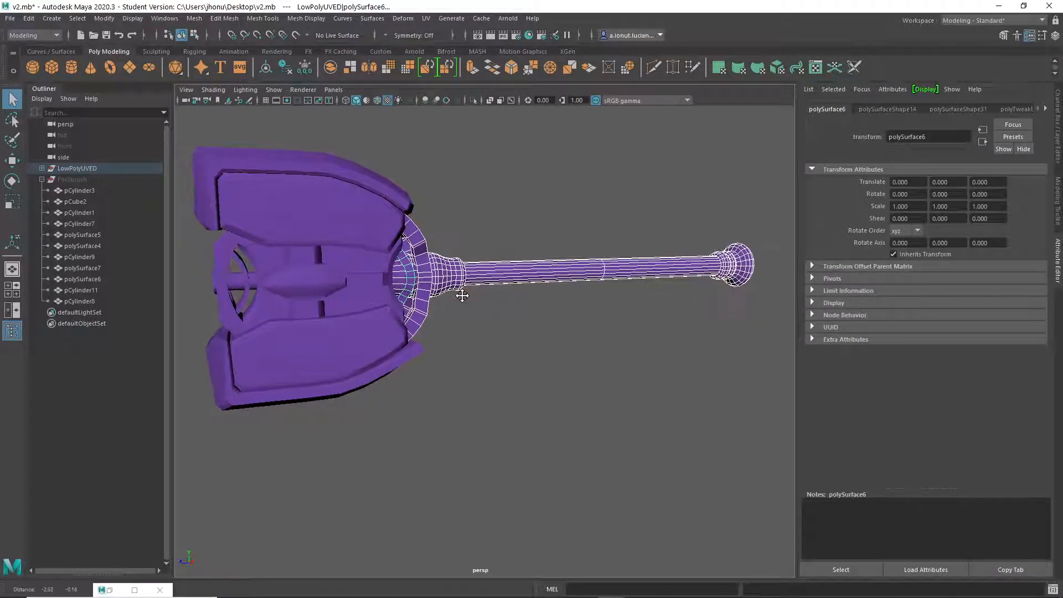
# - Complete the selection with the remaining handle pieces, including the curved bracket and inner parts at the far end of the head
pyautogui.click(316, 206)
pyautogui.moveTo(427, 240); pyautogui.dragTo(767, 312)
pyautogui.click(398, 273)
pyautogui.keyDown('alt'); pyautogui.moveTo(397, 273); pyautogui.dragTo(463, 297); pyautogui.keyUp('alt')
pyautogui.keyDown('alt'); pyautogui.moveTo(474, 306); pyautogui.dragTo(479, 280, button='right'); pyautogui.keyUp('alt')
pyautogui.click(314, 268)
pyautogui.click(325, 276)
pyautogui.keyDown('alt'); pyautogui.moveTo(325, 275); pyautogui.dragTo(384, 303); pyautogui.keyUp('alt')
pyautogui.scroll(-5, 357, 298)
pyautogui.scroll(2, 385, 304)
pyautogui.scroll(3, 538, 315)
pyautogui.keyDown('alt'); pyautogui.moveTo(538, 314); pyautogui.dragTo(564, 315); pyautogui.keyUp('alt')
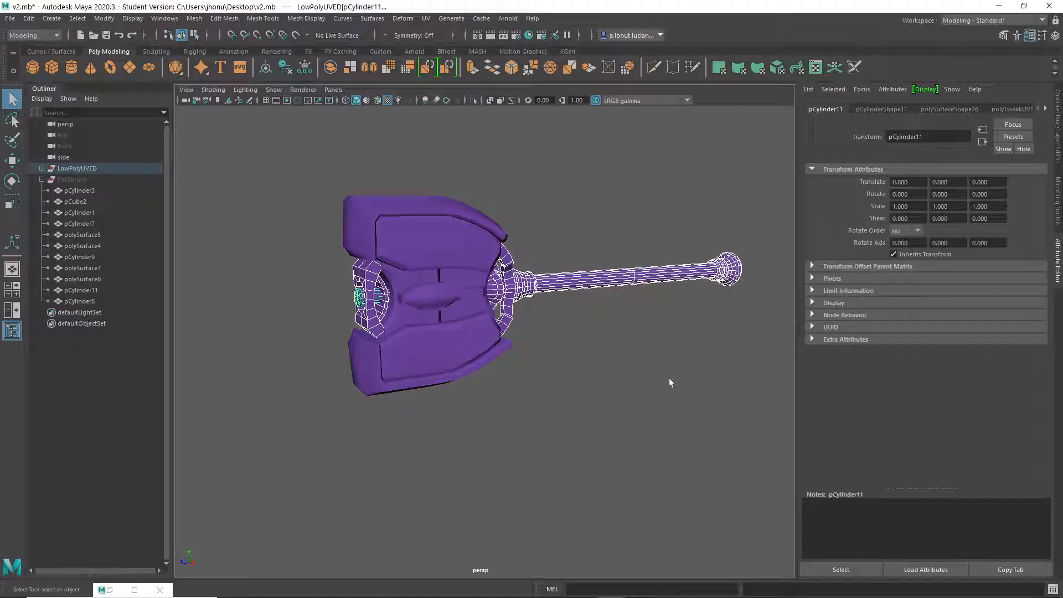
pyautogui.keyDown('alt'); pyautogui.moveTo(495, 435); pyautogui.dragTo(506, 321); pyautogui.keyUp('alt')
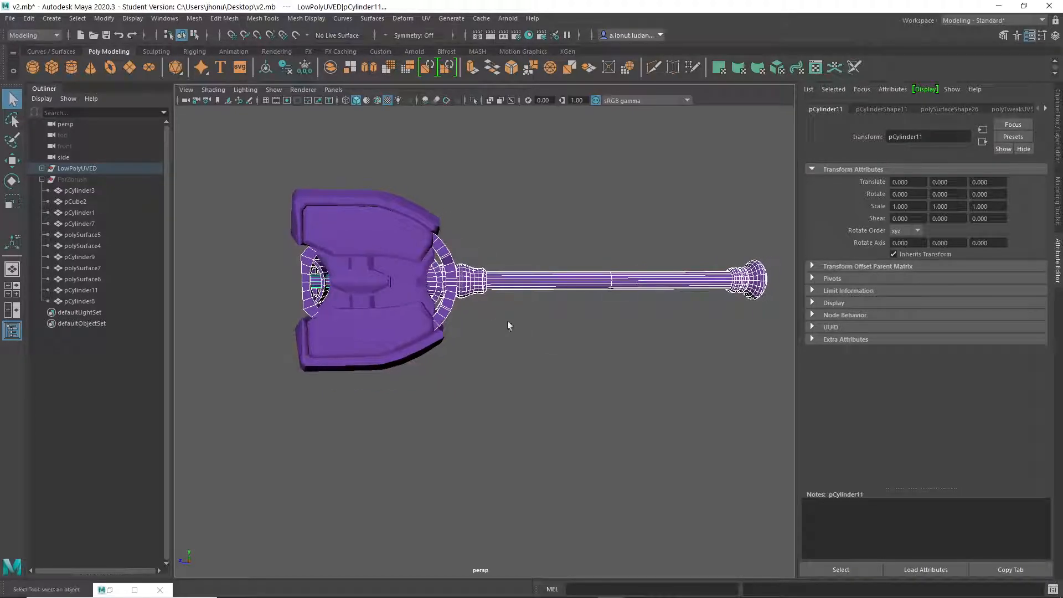
# - Assign a new Blinn material to the selected handle pieces, color it bright green with hue 122.30 and saturation 1.000, and deselect everything
pyautogui.moveTo(513, 224); pyautogui.dragTo(504, 507, button='right')
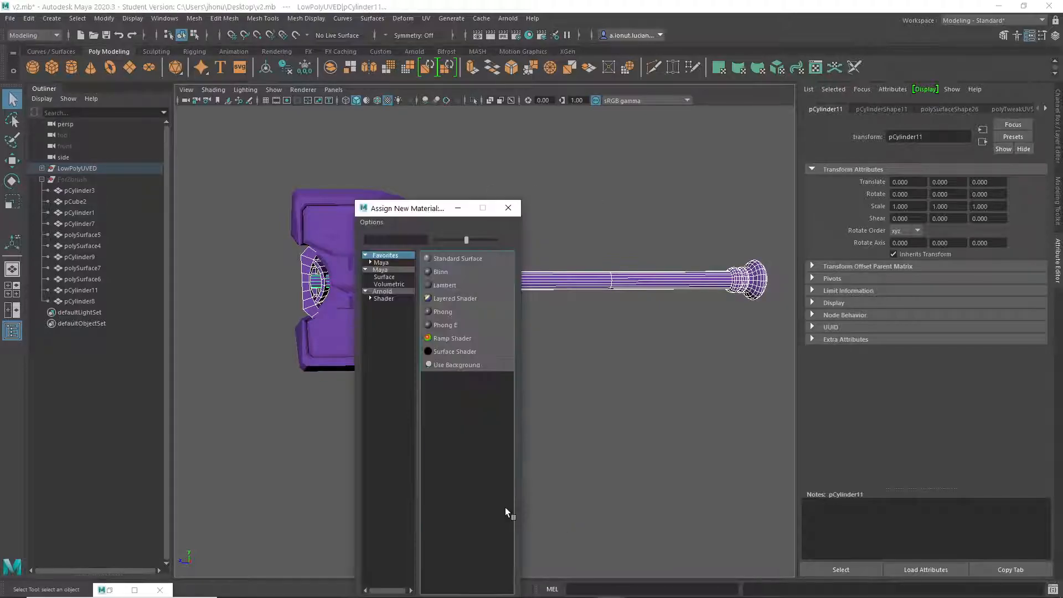
pyautogui.moveTo(400, 208); pyautogui.dragTo(639, 140)
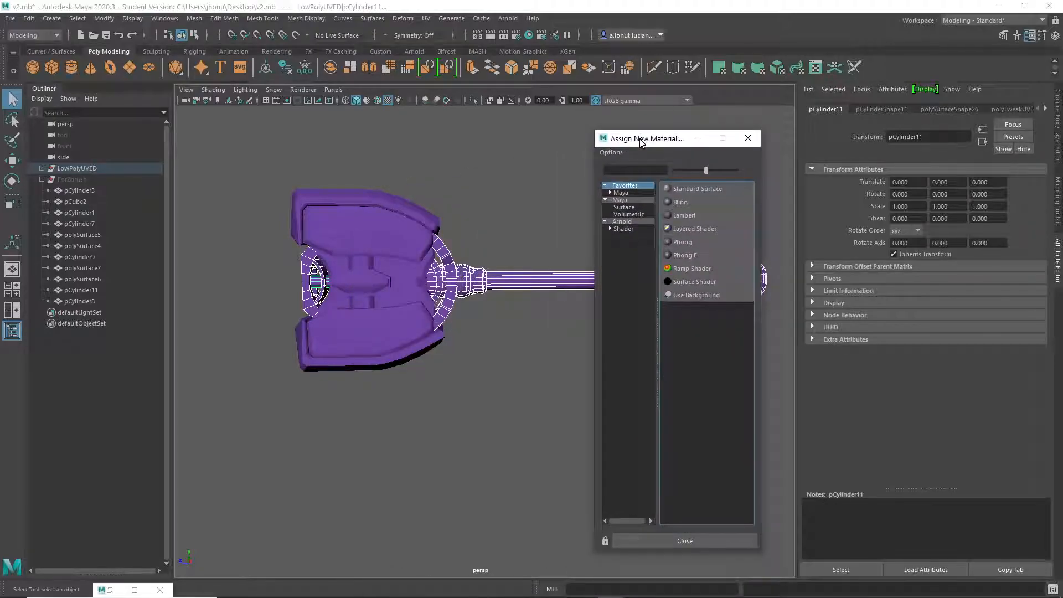
pyautogui.click(680, 203)
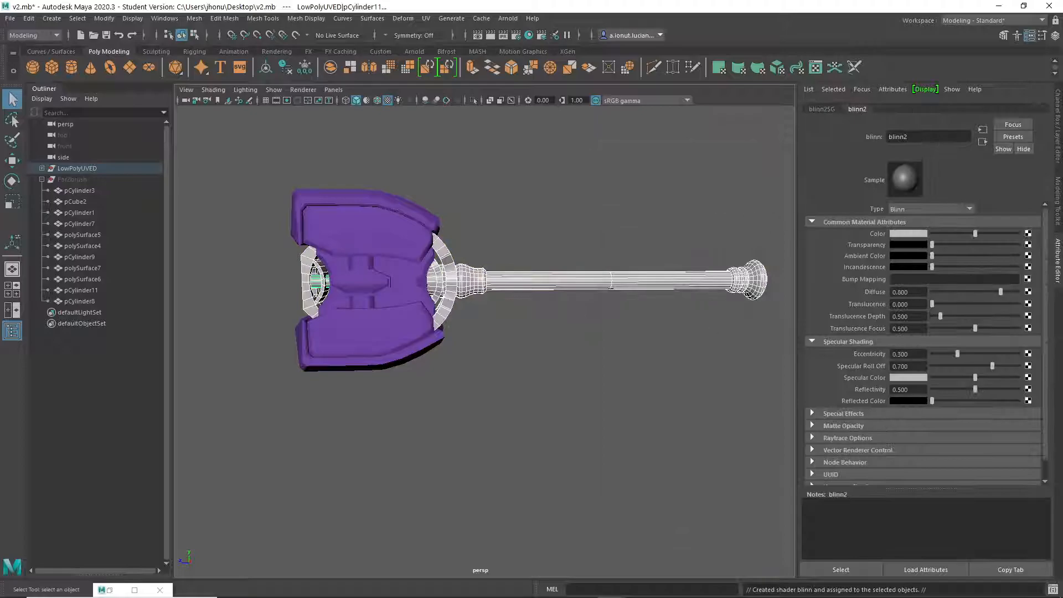
pyautogui.click(914, 238)
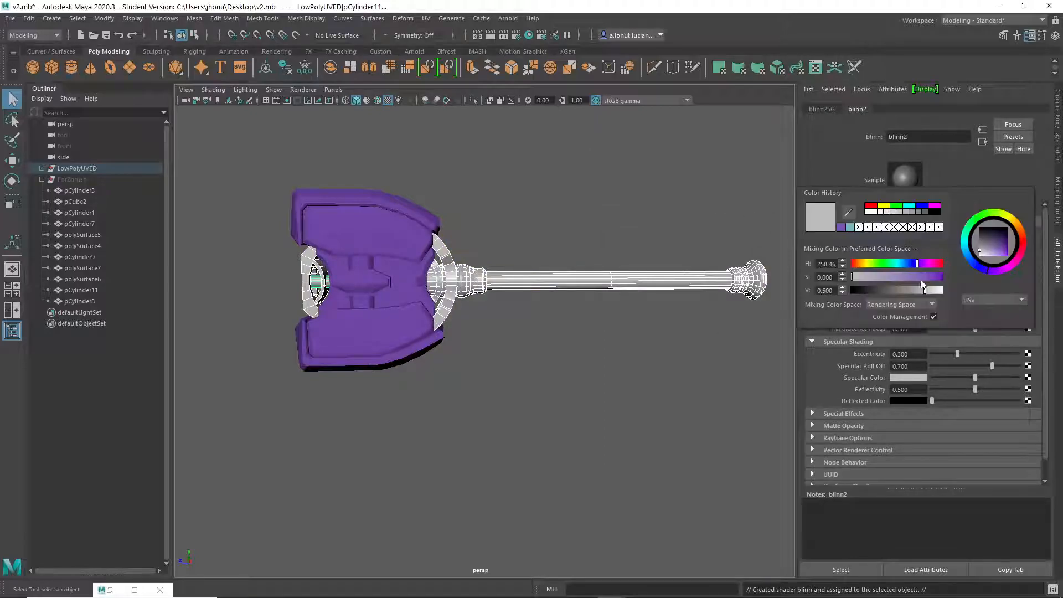
pyautogui.moveTo(892, 267); pyautogui.dragTo(944, 277)
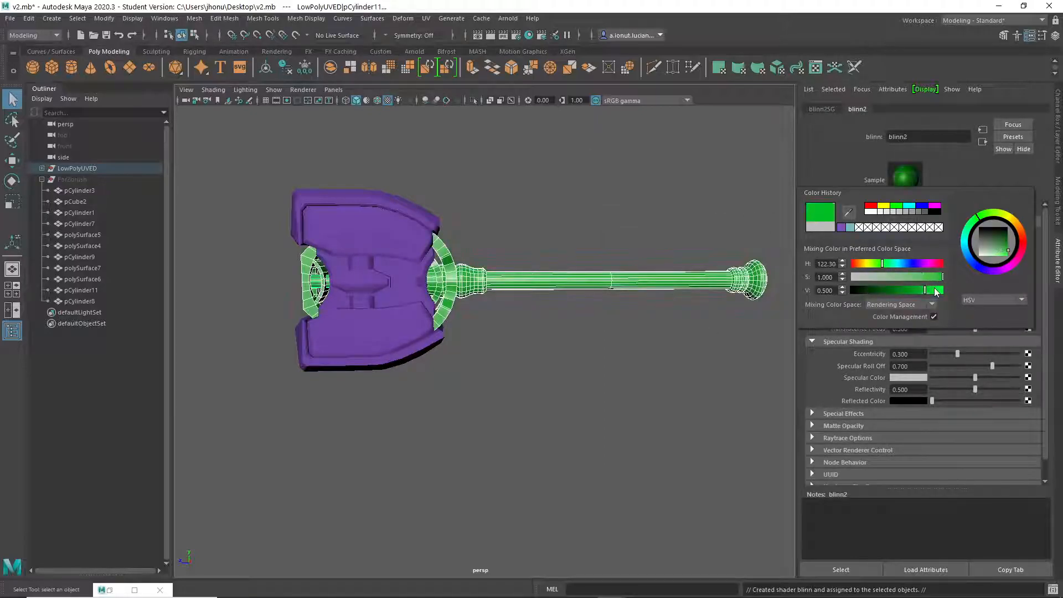
pyautogui.click(941, 291)
pyautogui.click(459, 325)
pyautogui.moveTo(456, 324)
pyautogui.keyDown('alt'); pyautogui.mouseDown()
pyautogui.moveTo(464, 320)
pyautogui.moveTo(456, 324)
pyautogui.mouseUp(); pyautogui.keyUp('alt')
pyautogui.click(354, 235)
pyautogui.click(470, 262)
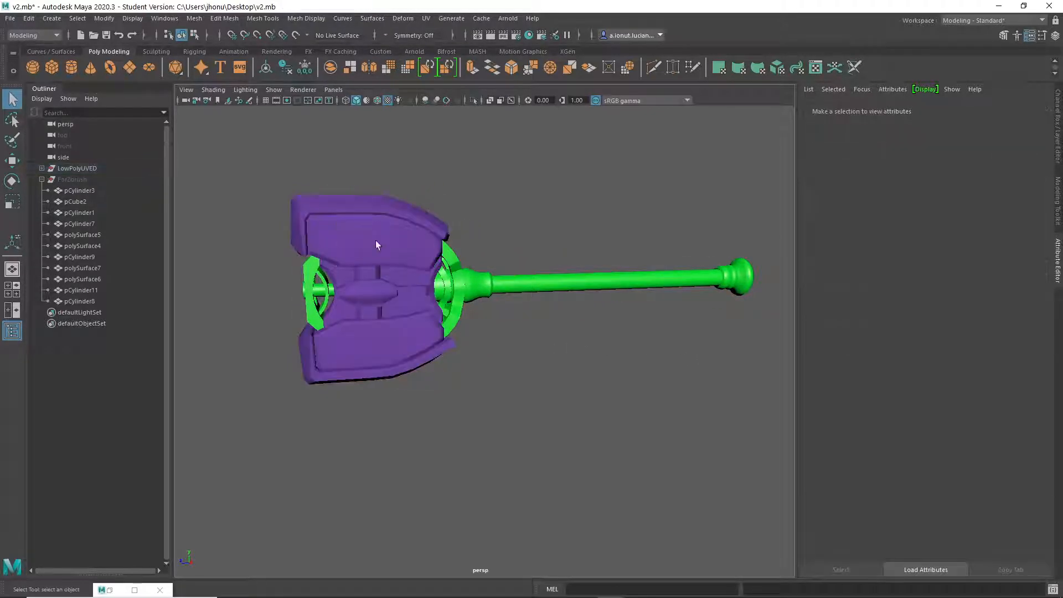
# - Rename the purple Lambert material on the hammer head as Hammer
pyautogui.click(370, 243)
pyautogui.click(1044, 108)
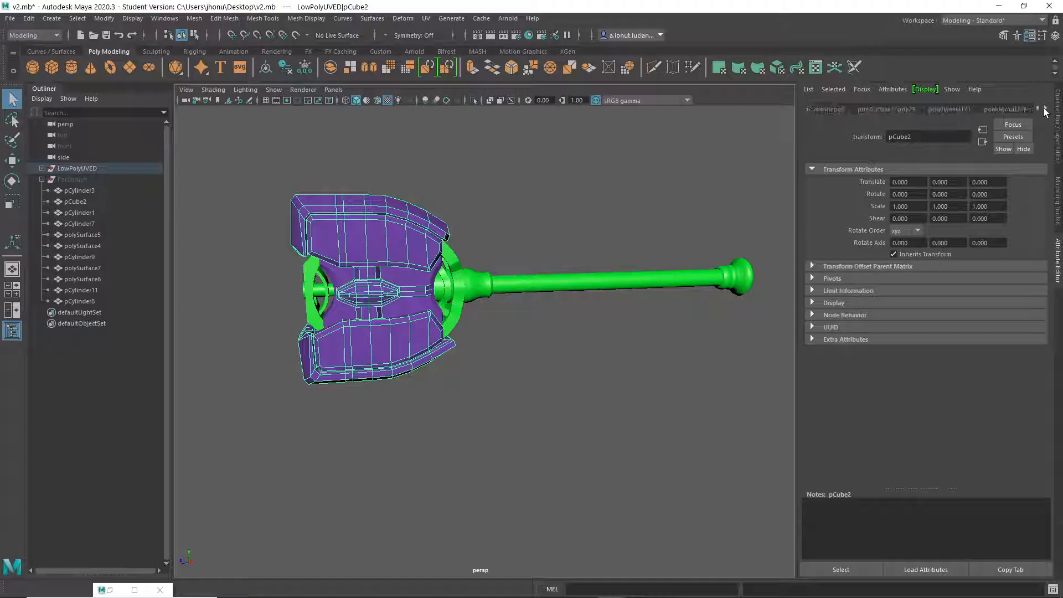
pyautogui.click(1021, 108)
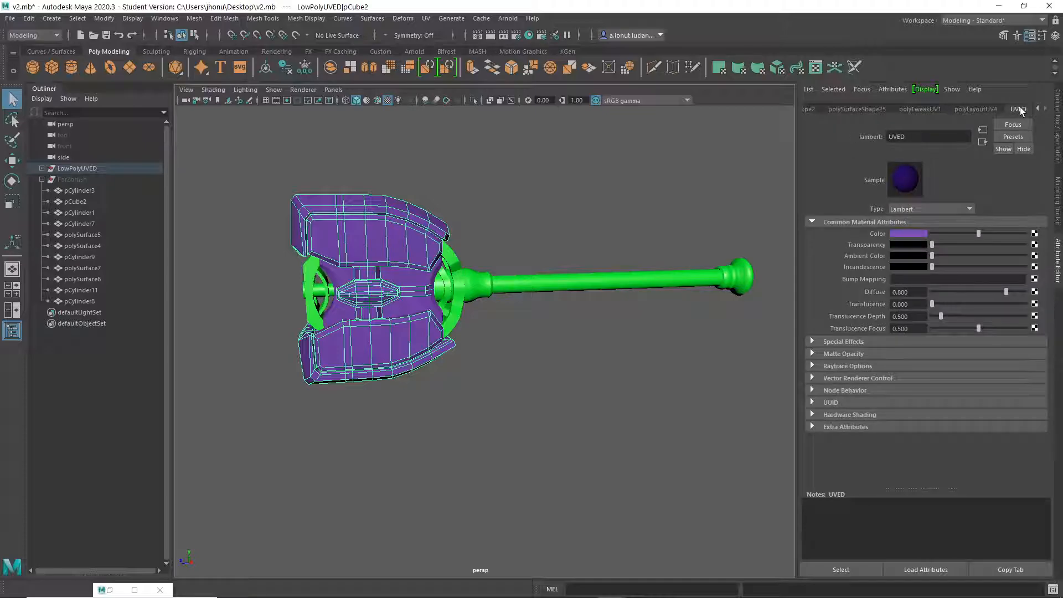
pyautogui.moveTo(934, 138); pyautogui.dragTo(848, 141)
pyautogui.write('Hammer')
pyautogui.press('Return')
# - Select all the green handle pieces and rename their Blinn material as Handle_Bits
pyautogui.keyDown('shift'); pyautogui.moveTo(229, 155); pyautogui.dragTo(762, 450); pyautogui.keyUp('shift')
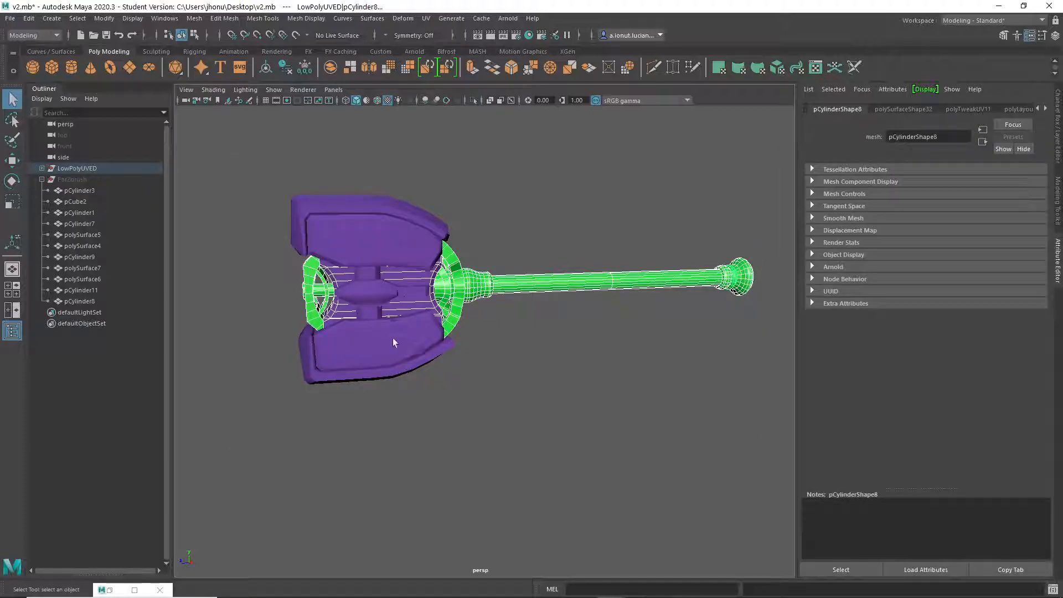
pyautogui.keyDown('alt'); pyautogui.moveTo(393, 342); pyautogui.dragTo(428, 335); pyautogui.keyUp('alt')
pyautogui.keyDown('shift'); pyautogui.click(435, 277); pyautogui.keyUp('shift')
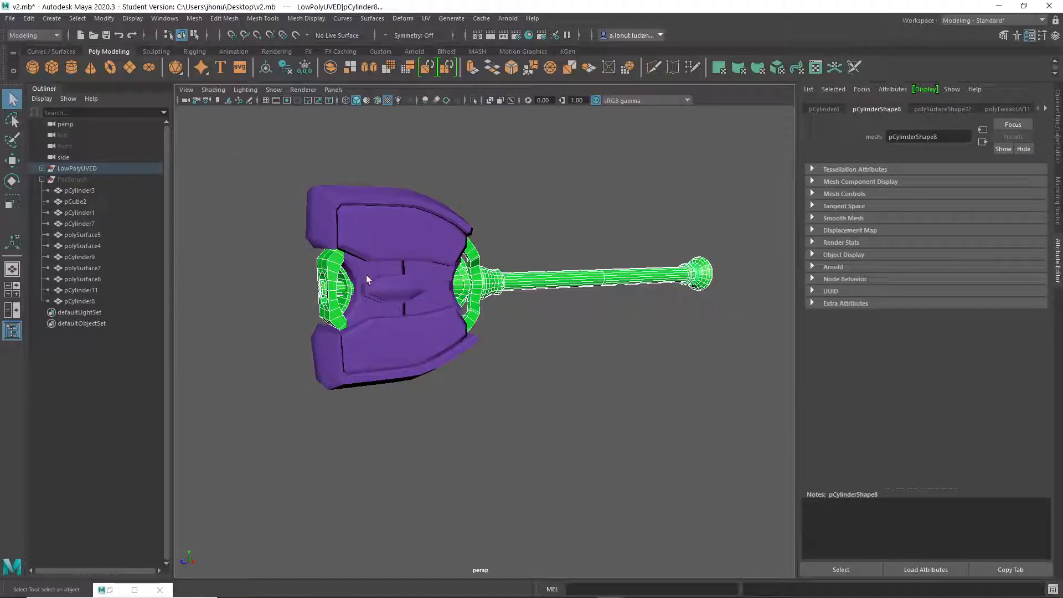
pyautogui.click(1045, 107)
pyautogui.click(1045, 107)
pyautogui.click(1017, 109)
pyautogui.doubleClick(898, 136)
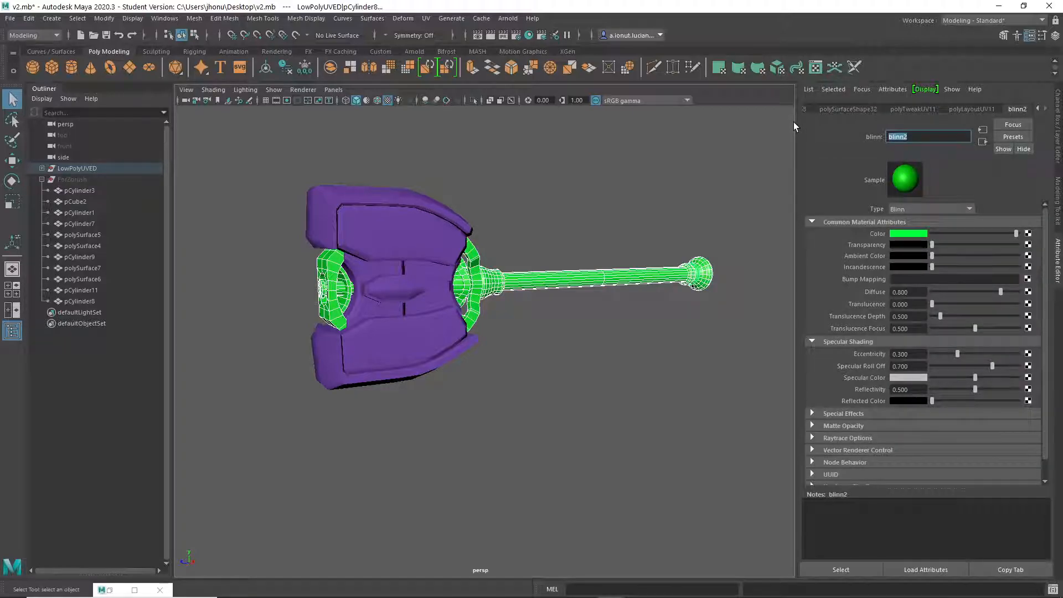
pyautogui.write('Handle_Bits')
pyautogui.press('Return')
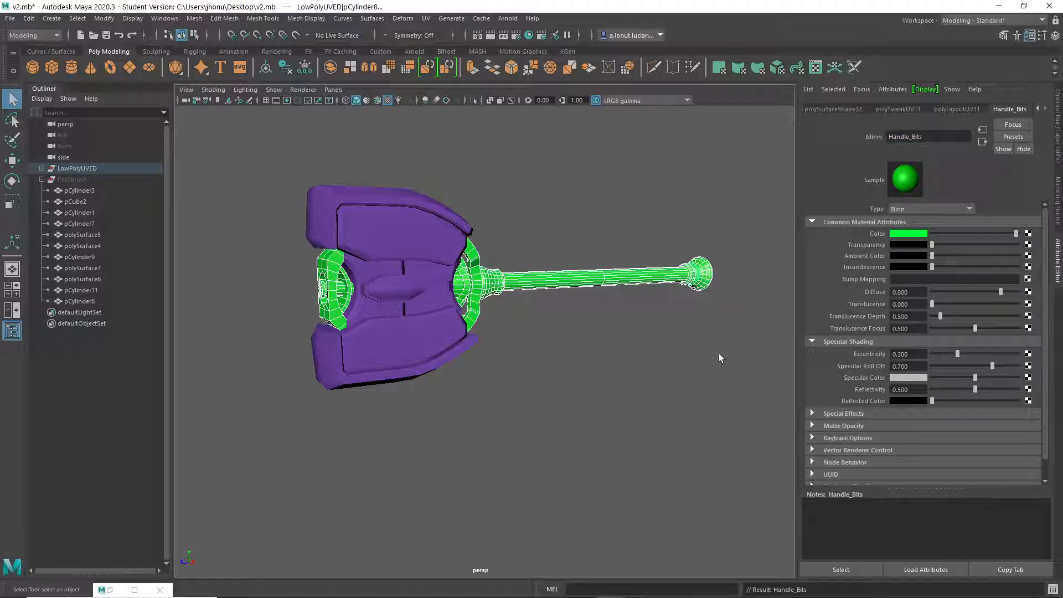
# - Select only the purple hammer head meshes and open their UVs in the UV Editor
pyautogui.click(582, 389)
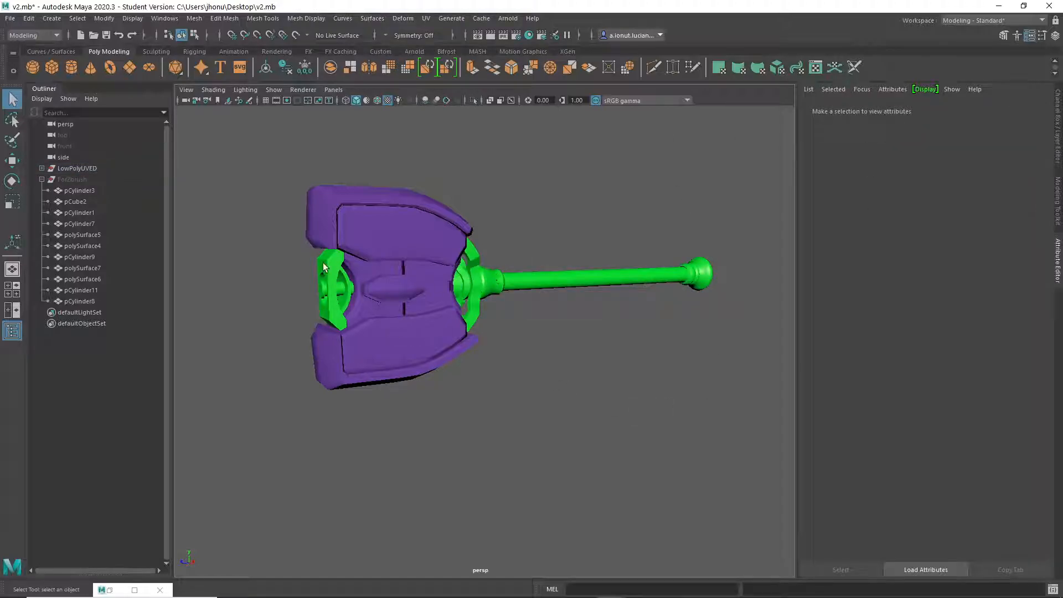
pyautogui.click(385, 250)
pyautogui.keyDown('shift'); pyautogui.click(355, 271); pyautogui.keyUp('shift')
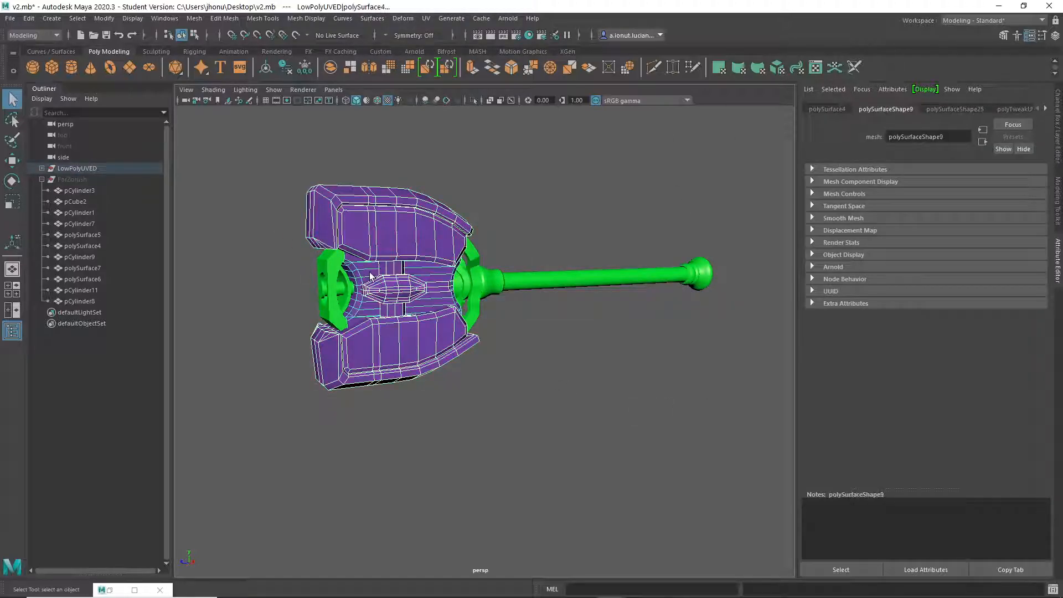
pyautogui.scroll(4, 371, 266)
pyautogui.scroll(-2, 374, 263)
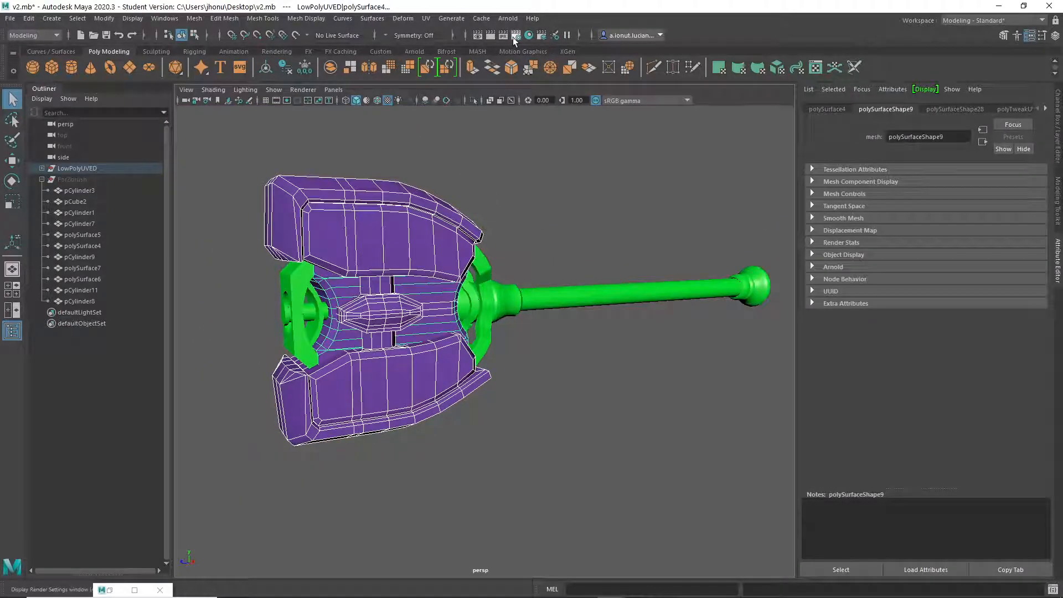
pyautogui.click(818, 69)
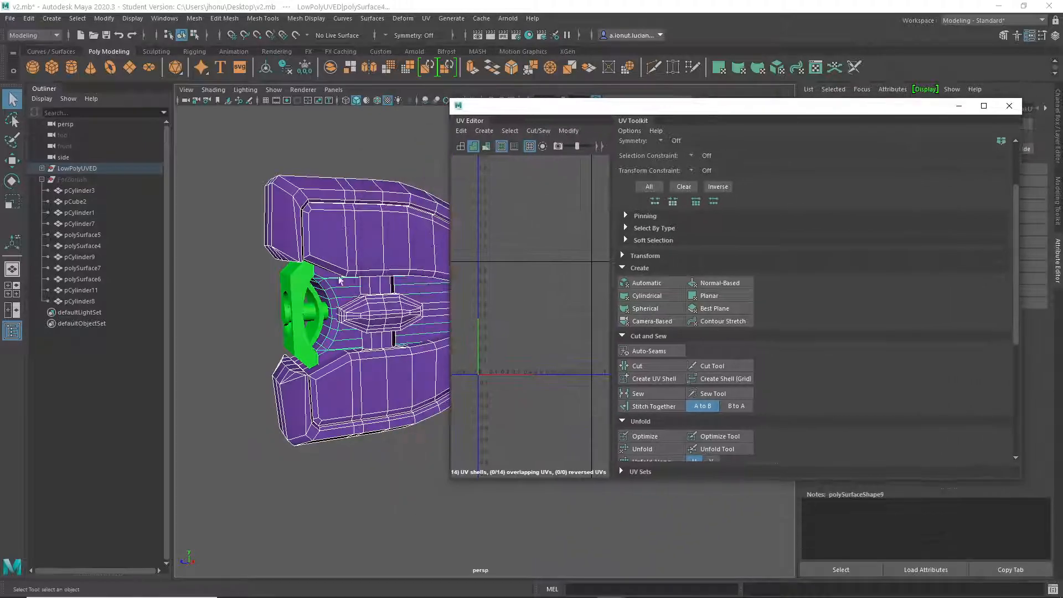
pyautogui.keyDown('alt'); pyautogui.moveTo(331, 275); pyautogui.dragTo(328, 254); pyautogui.keyUp('alt')
pyautogui.click(335, 216)
pyautogui.click(370, 266)
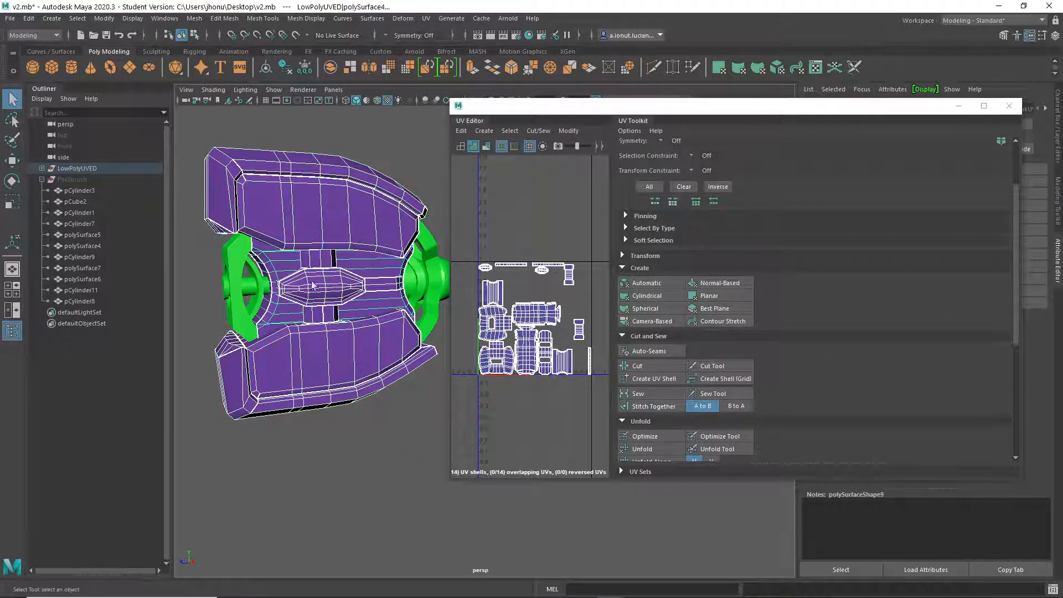
# - Widen the UV Editor's canvas beside the UV Toolkit and maximize the editor to show the head's shells
pyautogui.doubleClick(556, 113)
pyautogui.scroll(2, 347, 321)
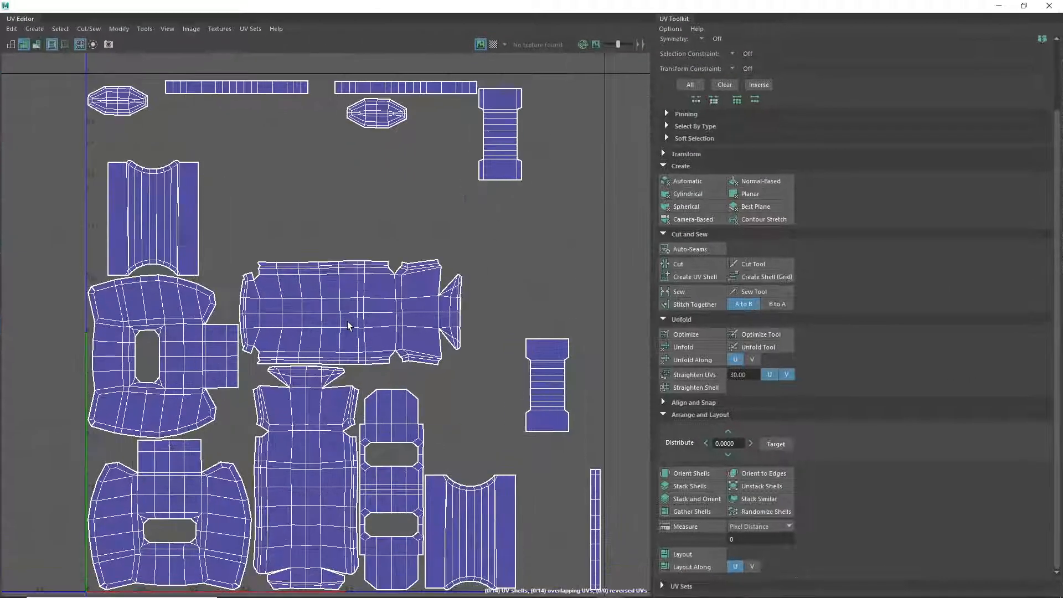
pyautogui.scroll(-2, 316, 225)
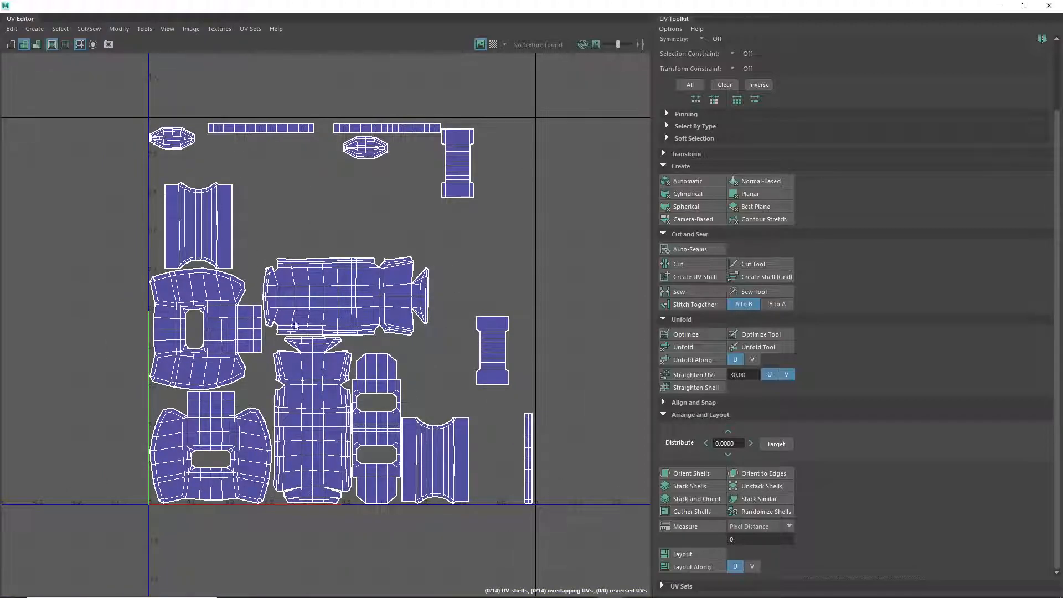
pyautogui.doubleClick(353, 10)
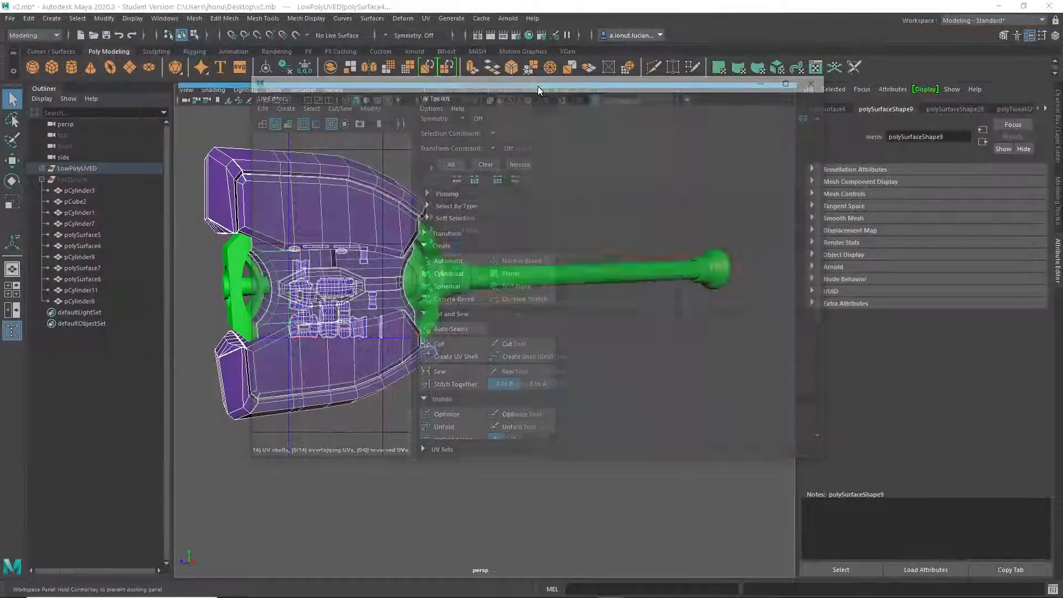
pyautogui.moveTo(190, 88); pyautogui.dragTo(659, 433)
pyautogui.doubleClick(552, 330)
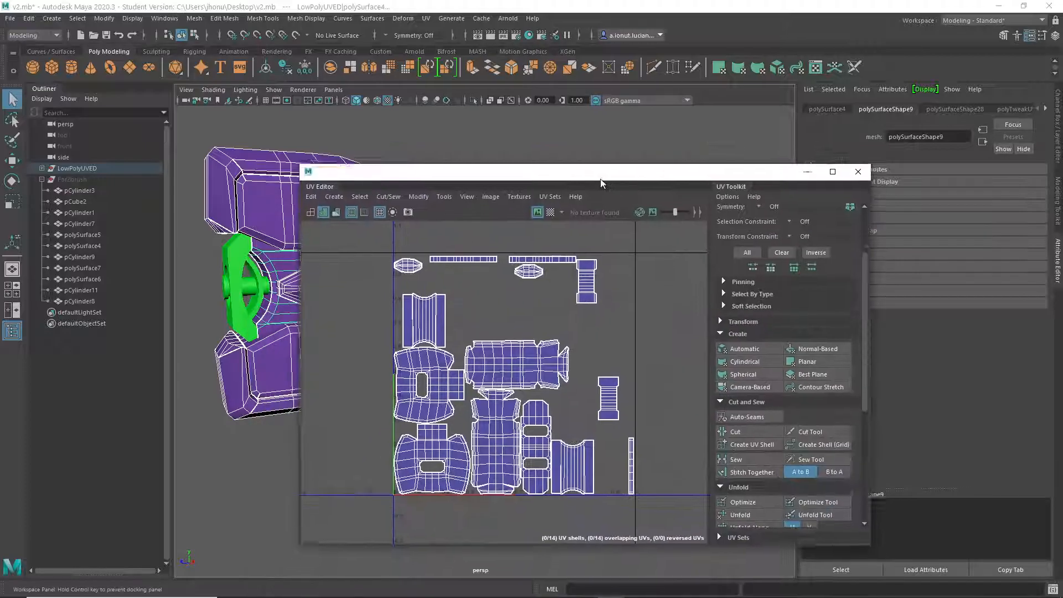
# - Lay out all the hammer head's UV shells packed together, non-overlapping, with a 2048 map size and 8-pixel shell and tile padding
pyautogui.moveTo(510, 196); pyautogui.dragTo(464, 179, button='right')
pyautogui.moveTo(244, 85); pyautogui.dragTo(738, 540)
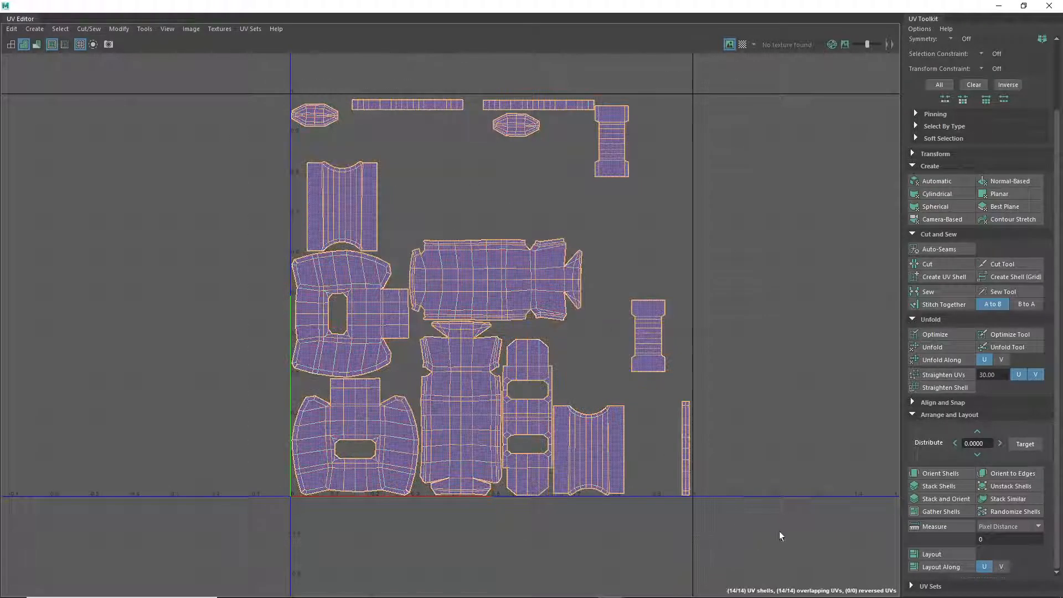
pyautogui.keyDown('shift'); pyautogui.click(937, 555); pyautogui.keyUp('shift')
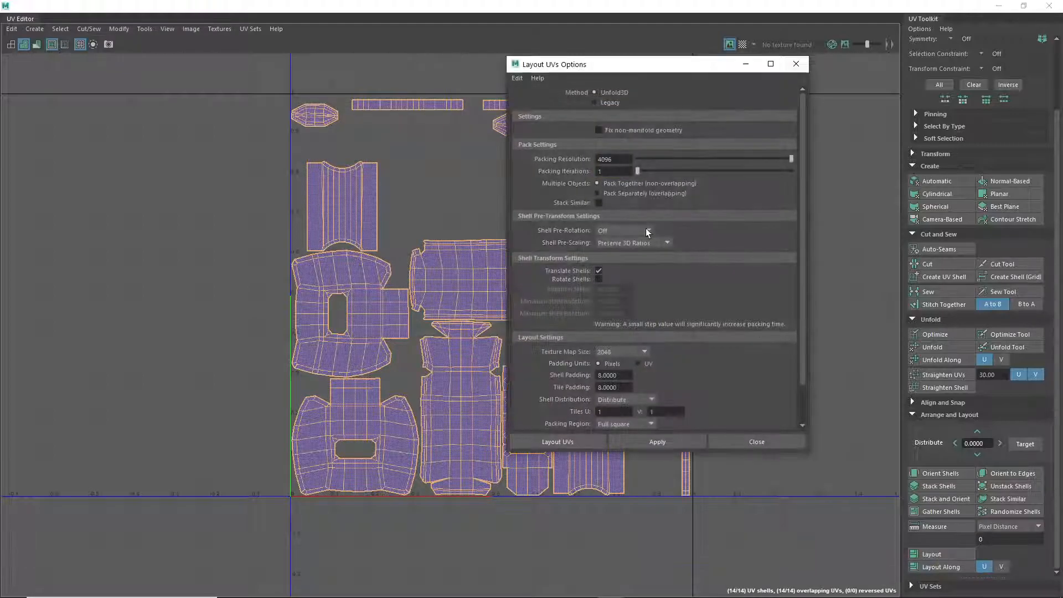
pyautogui.click(668, 442)
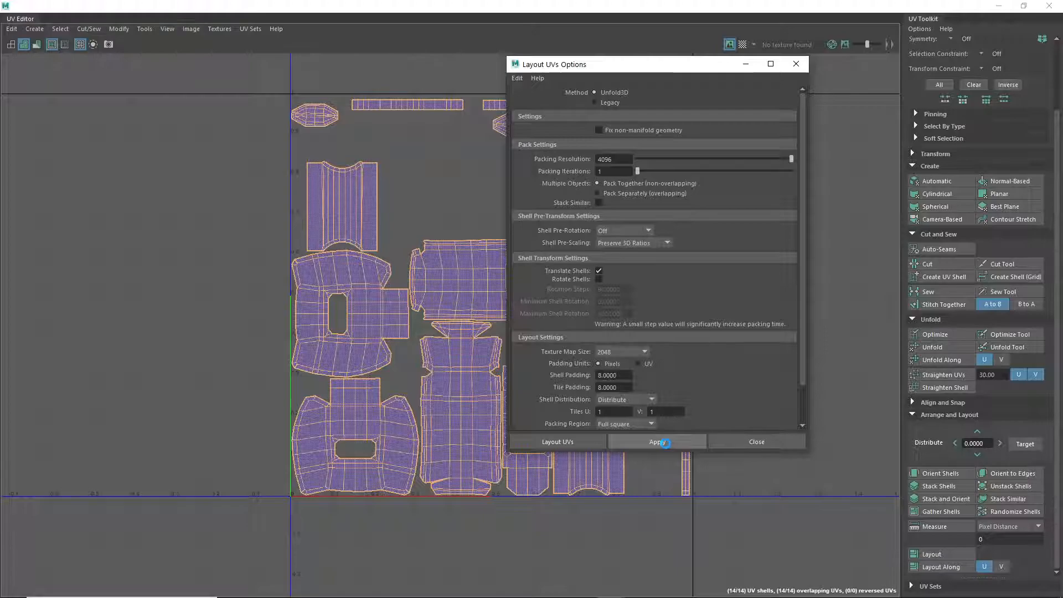
pyautogui.click(739, 447)
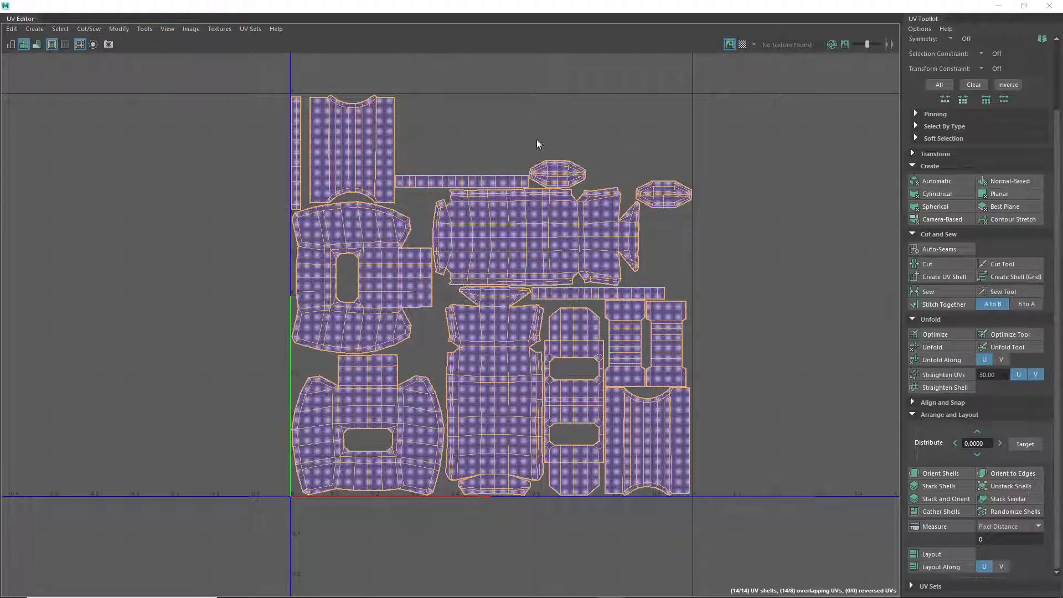
# - Deselect the UV shells, minimize the UV Editor and return the hammer head to object mode
pyautogui.click(650, 282)
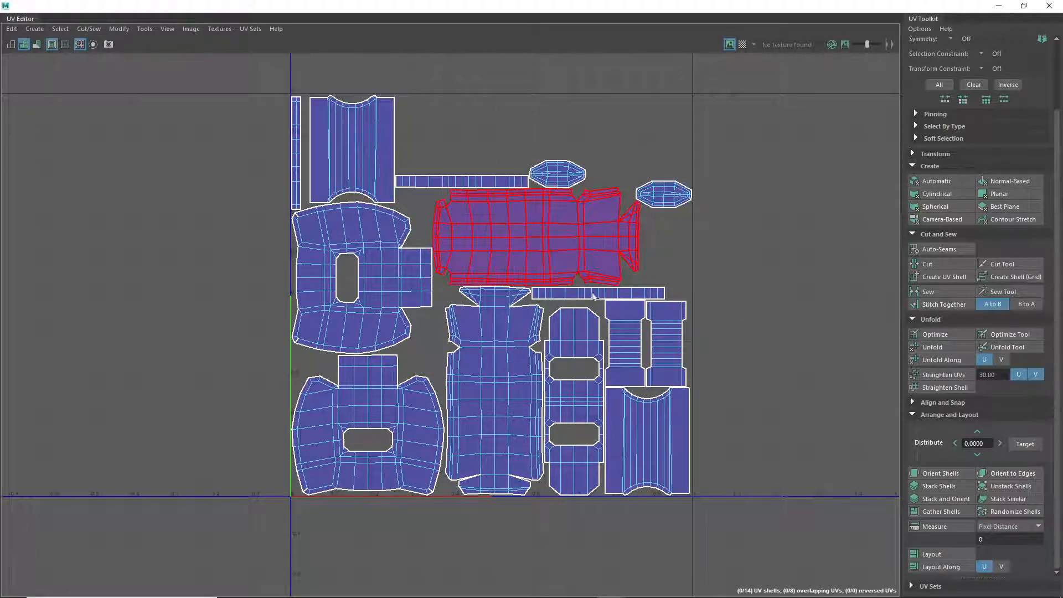
pyautogui.click(999, 8)
pyautogui.moveTo(428, 260); pyautogui.dragTo(471, 227, button='right')
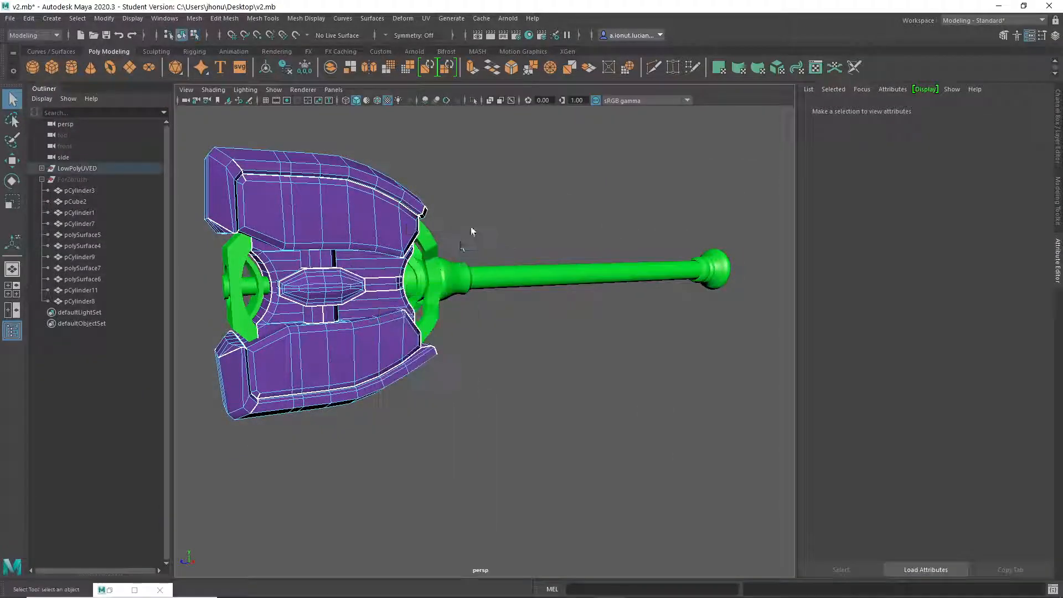
# - Select all the green handle and fitting meshes and open their UVs in a maximized UV Editor
pyautogui.click(417, 269)
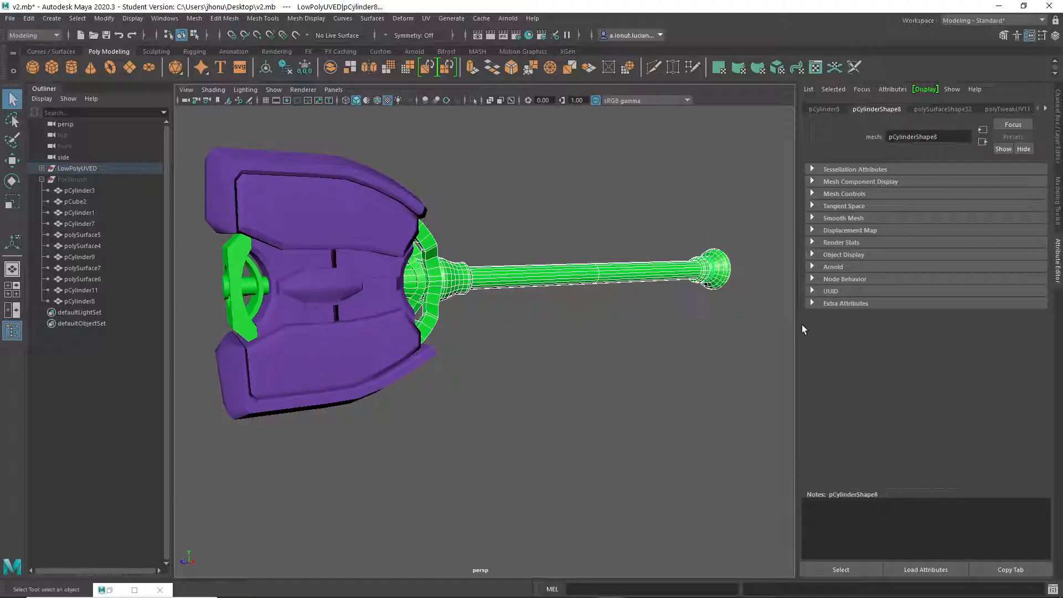
pyautogui.moveTo(232, 299); pyautogui.dragTo(189, 341)
pyautogui.keyDown('alt'); pyautogui.moveTo(343, 336); pyautogui.dragTo(354, 331); pyautogui.keyUp('alt')
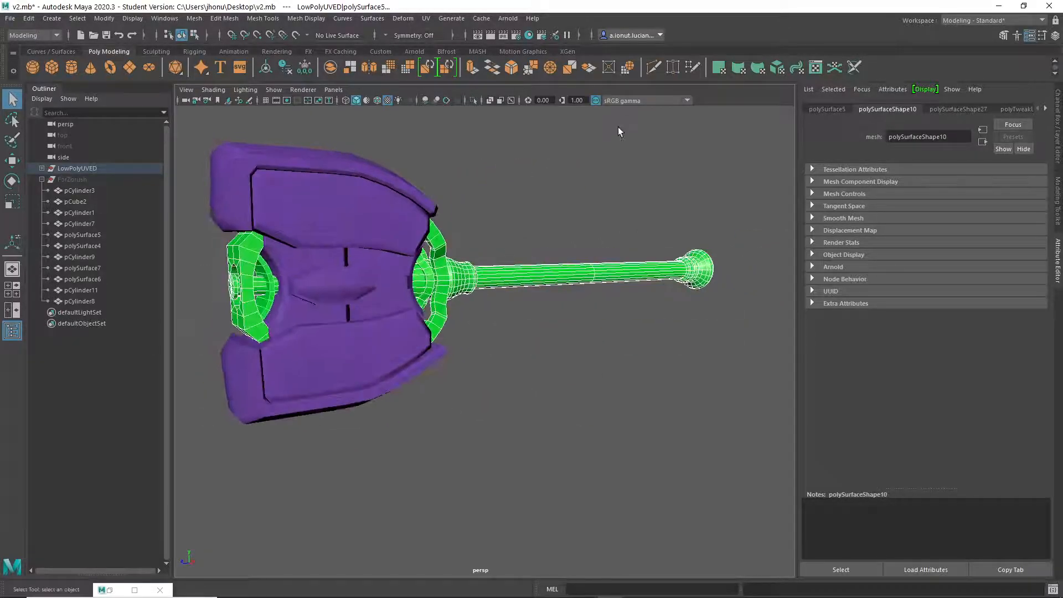
pyautogui.click(815, 67)
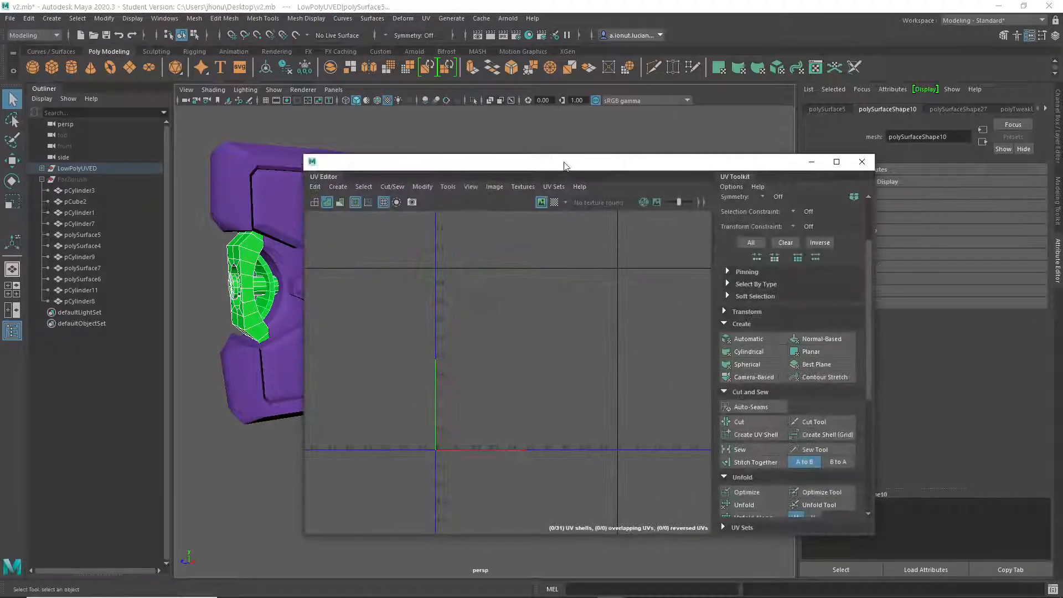
pyautogui.doubleClick(562, 159)
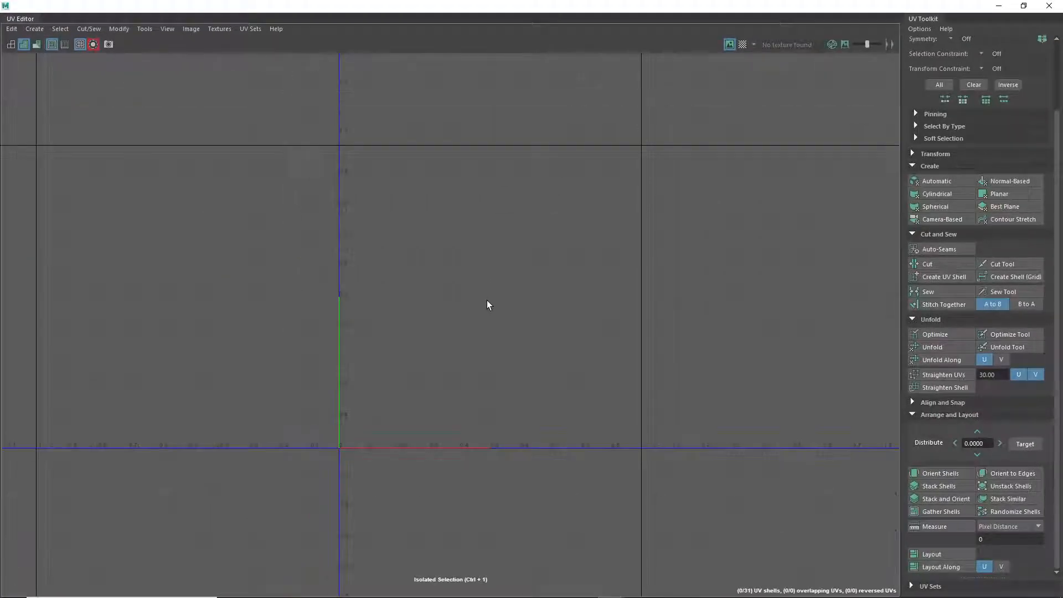
# - Lay out all the handle group's UV shells packed together, non-overlapping, with a 2048 map size and 8-pixel shell and tile padding
pyautogui.moveTo(374, 194); pyautogui.dragTo(332, 169, button='right')
pyautogui.moveTo(210, 94); pyautogui.dragTo(752, 497)
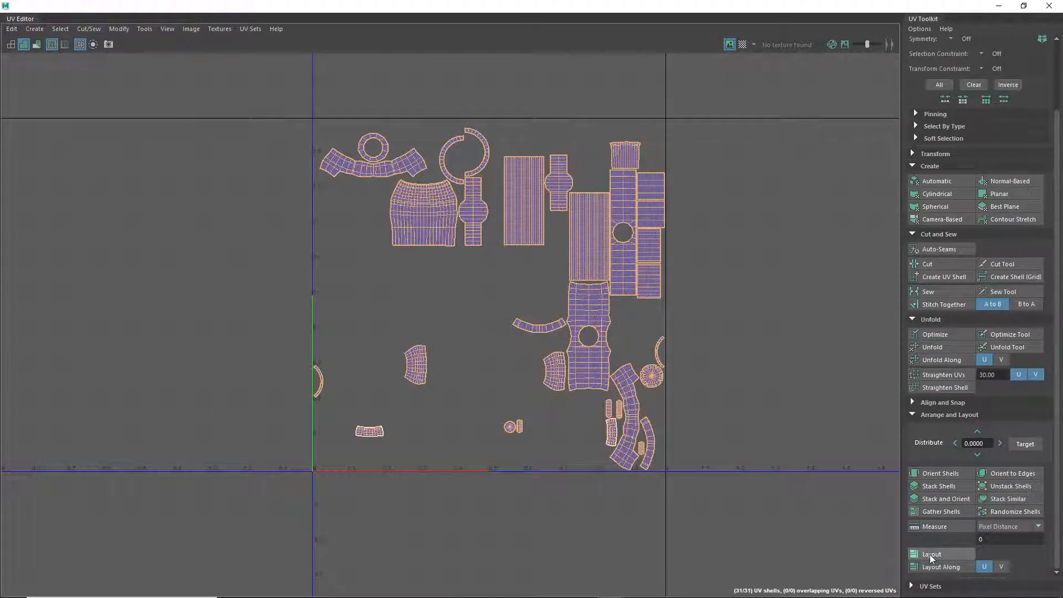
pyautogui.keyDown('shift'); pyautogui.click(929, 553); pyautogui.keyUp('shift')
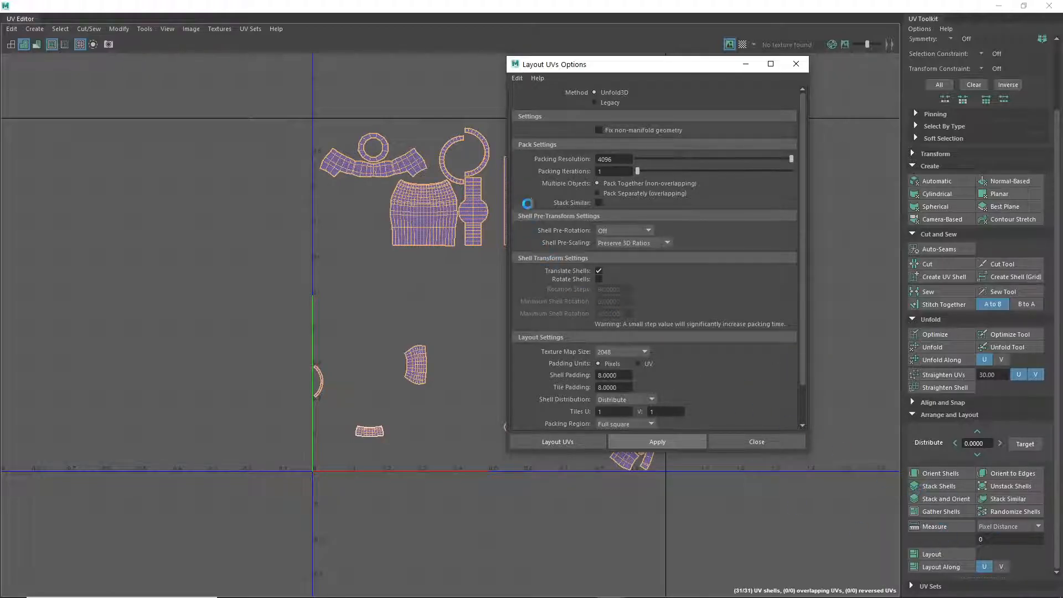
pyautogui.click(796, 64)
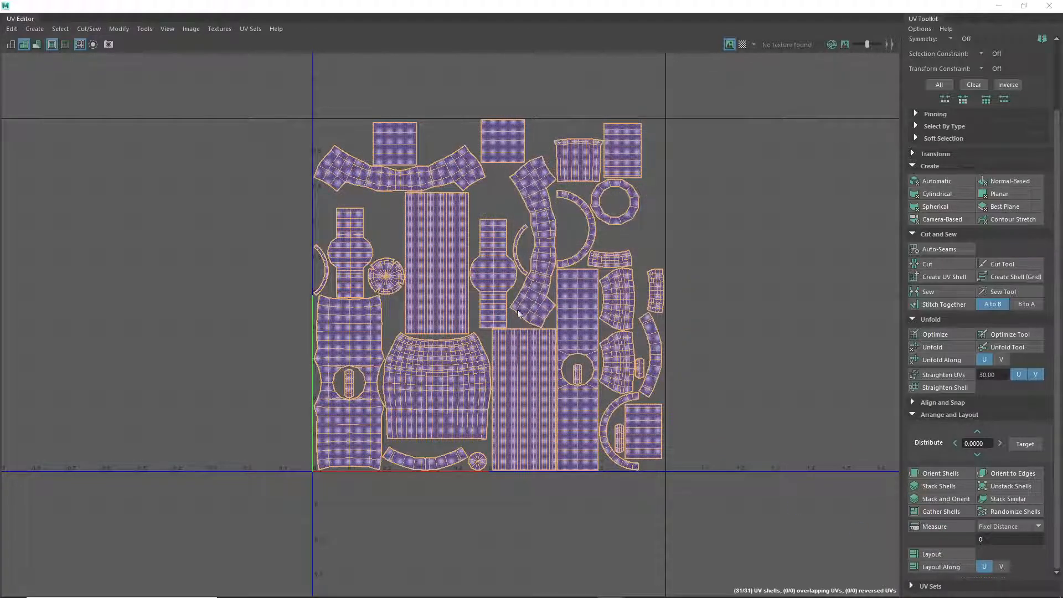
# - Examine the handle group's packed UV shells up close and expand the Transform settings to show the texel density options
pyautogui.click(741, 45)
pyautogui.click(740, 44)
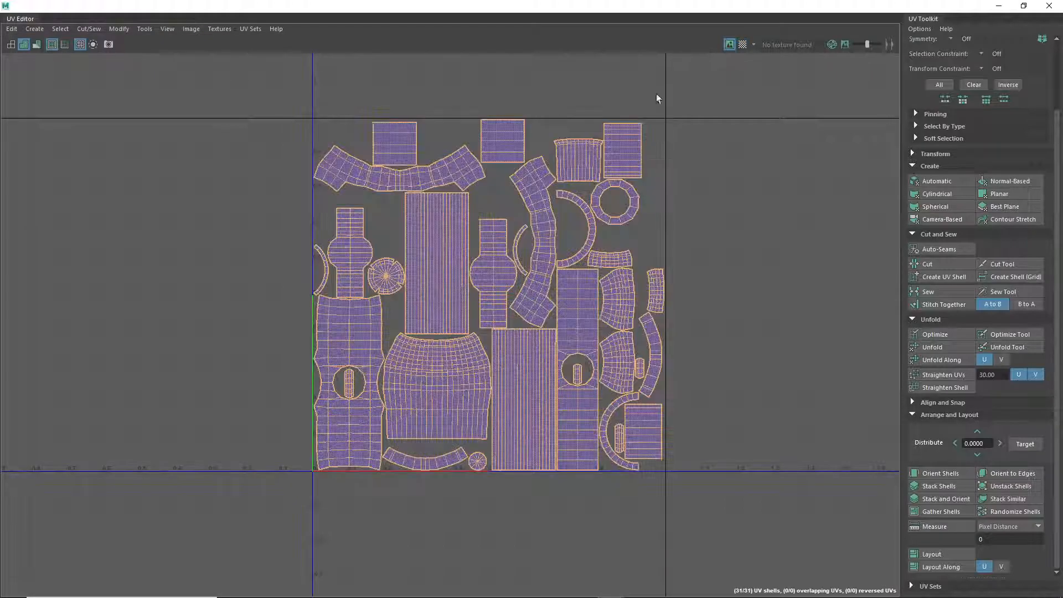
pyautogui.scroll(2, 476, 271)
pyautogui.scroll(4, 477, 270)
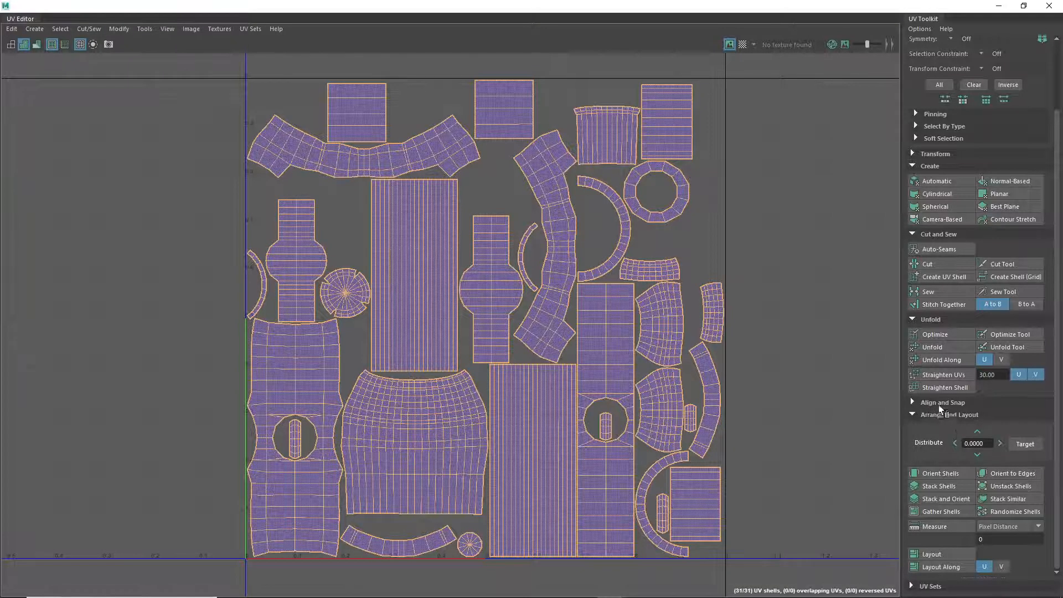
pyautogui.click(922, 154)
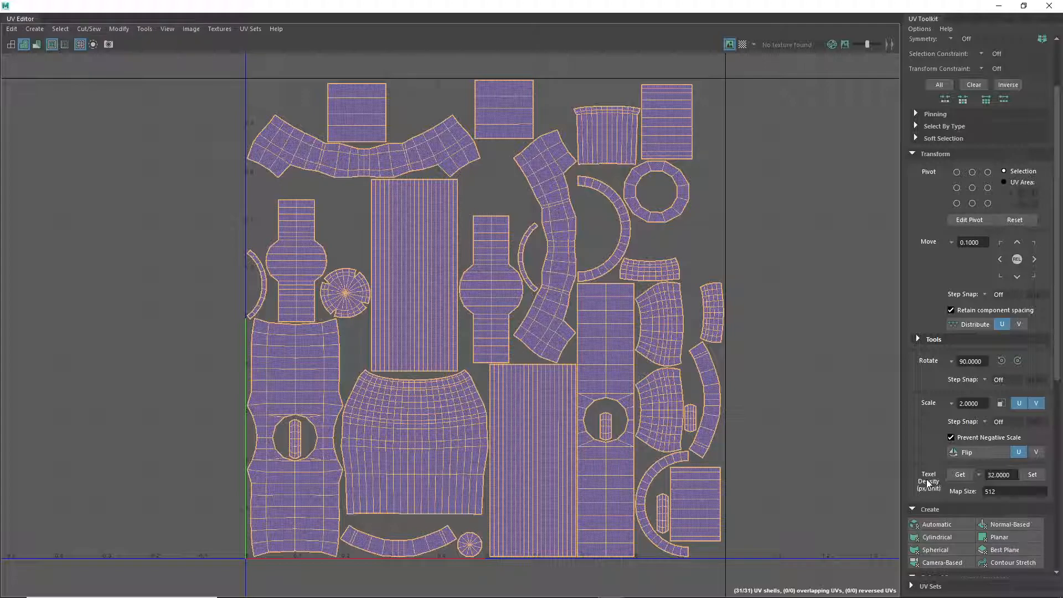
# - Deselect the handle group's UV shells, minimize the UV Editor and return the handle meshes to object mode
pyautogui.click(431, 349)
pyautogui.keyDown('alt'); pyautogui.moveTo(466, 345); pyautogui.dragTo(491, 332, button='middle'); pyautogui.keyUp('alt')
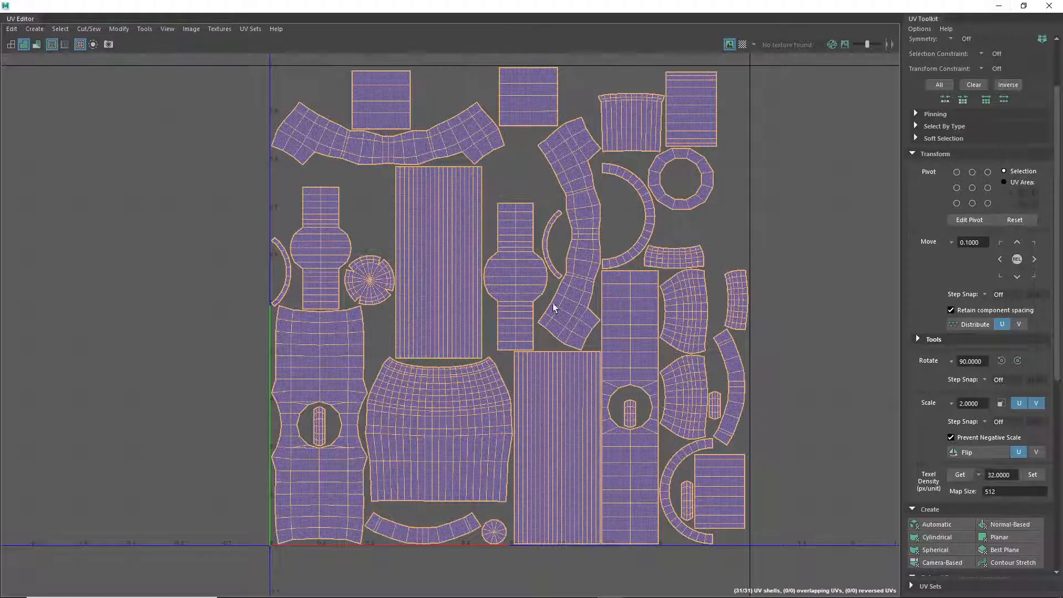
pyautogui.scroll(-3, 607, 282)
pyautogui.click(755, 286)
pyautogui.scroll(-1, 797, 238)
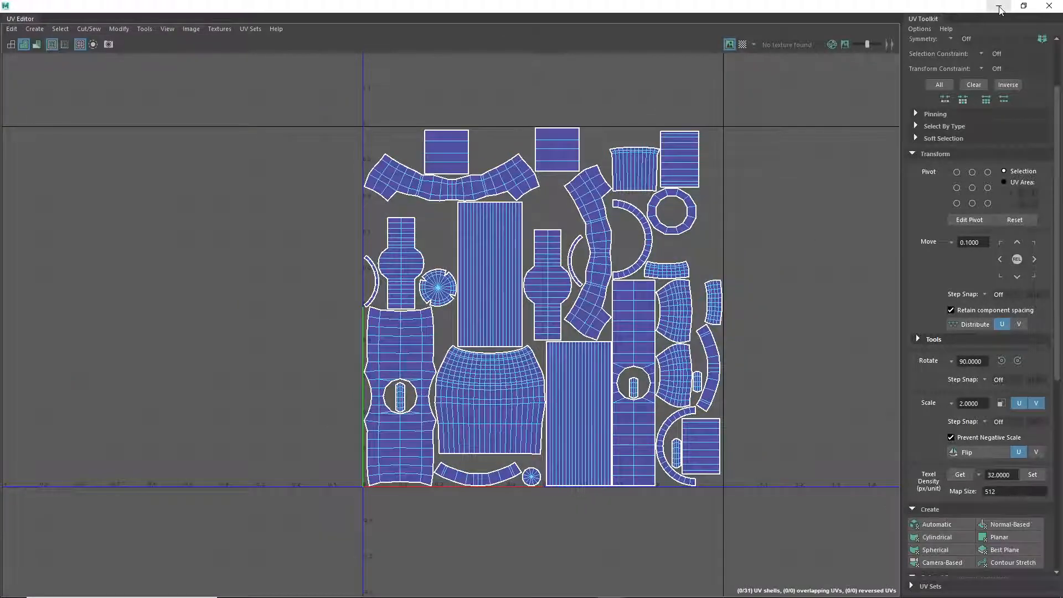
pyautogui.click(998, 6)
pyautogui.moveTo(471, 279); pyautogui.dragTo(537, 258, button='right')
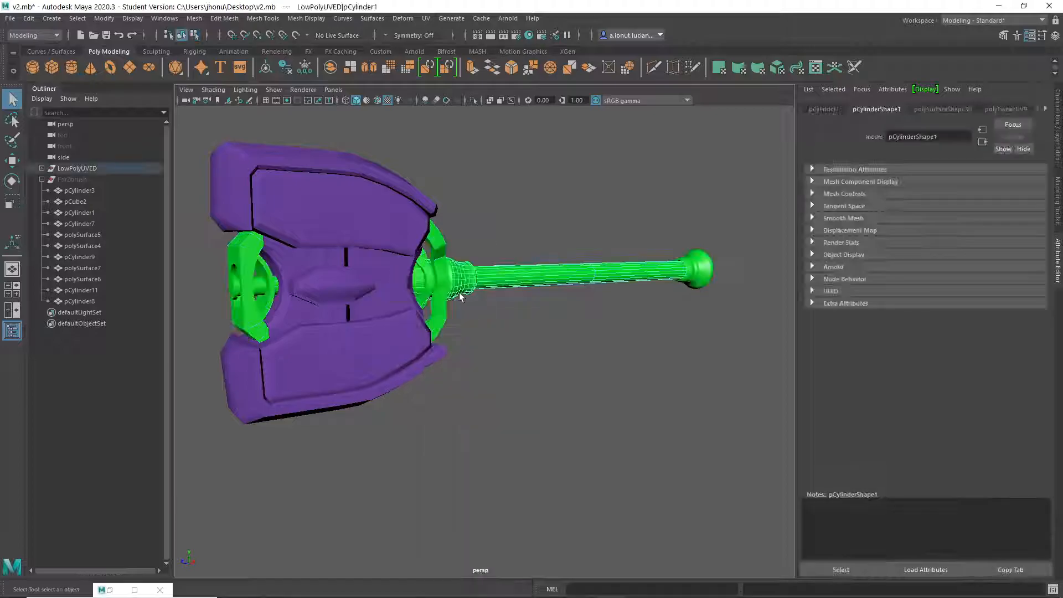
# - Select the entire hammer and show its combined UVs in the UV Editor, moving the editor window clear of the model
pyautogui.keyDown('alt'); pyautogui.moveTo(459, 290); pyautogui.dragTo(506, 284, button='middle'); pyautogui.keyUp('alt')
pyautogui.moveTo(264, 250); pyautogui.dragTo(759, 340)
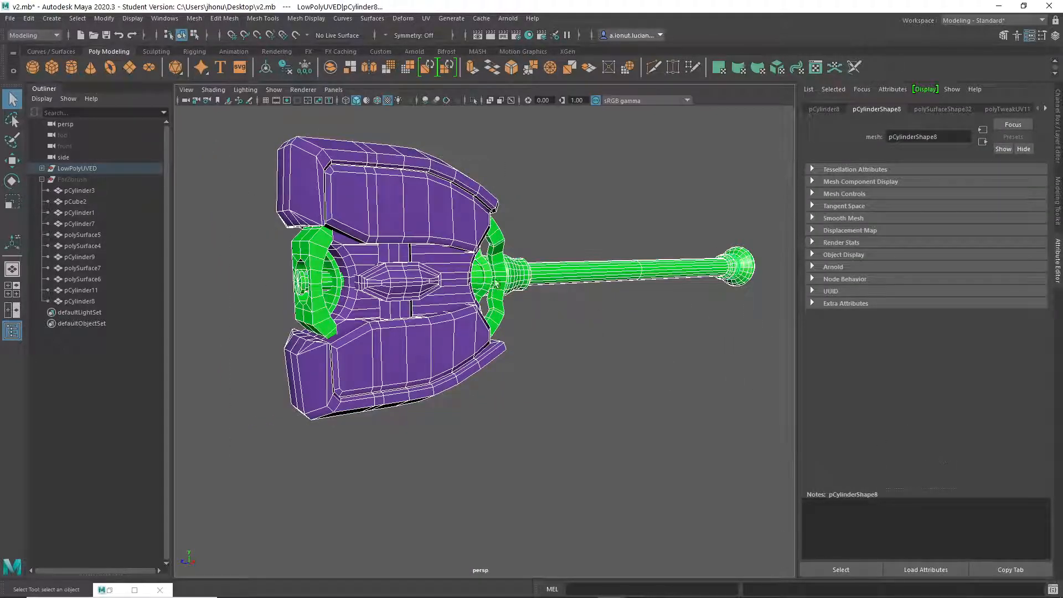
pyautogui.click(490, 279)
pyautogui.moveTo(237, 133); pyautogui.dragTo(781, 387)
pyautogui.click(802, 69)
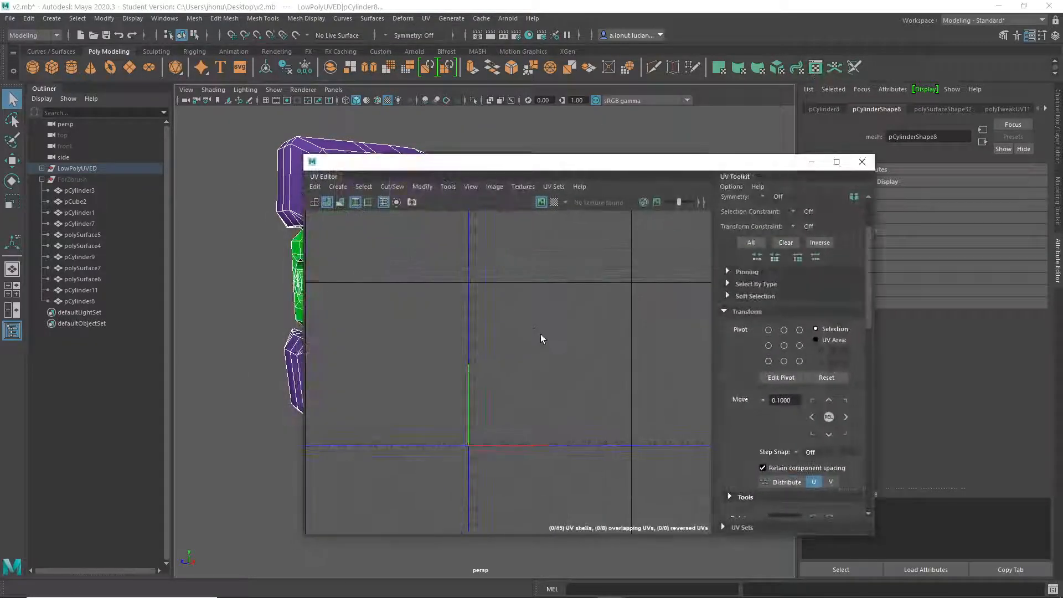
pyautogui.scroll(3, 548, 363)
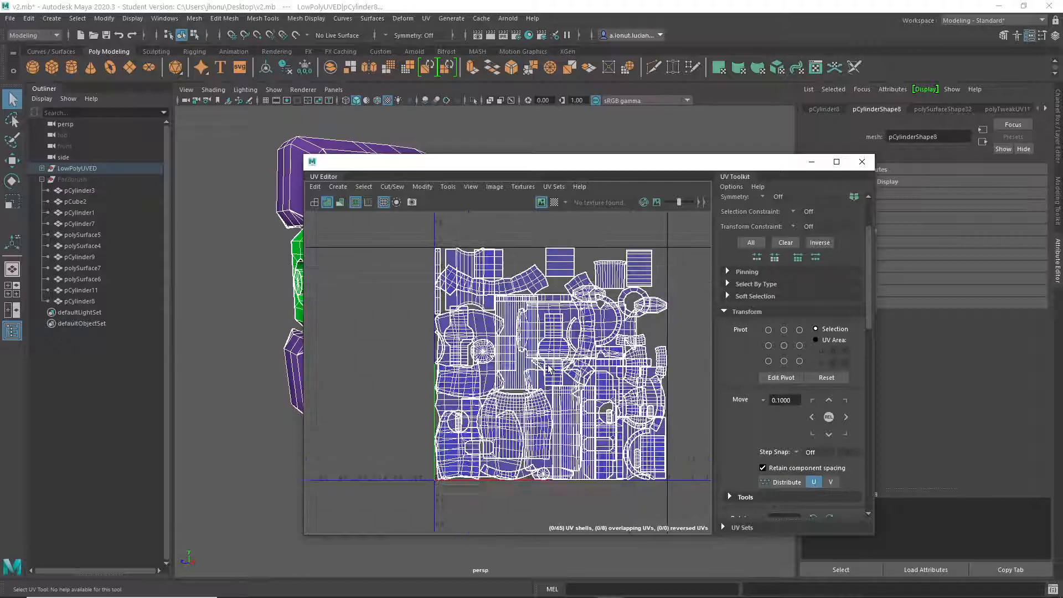
pyautogui.scroll(-2, 555, 359)
pyautogui.scroll(1, 471, 386)
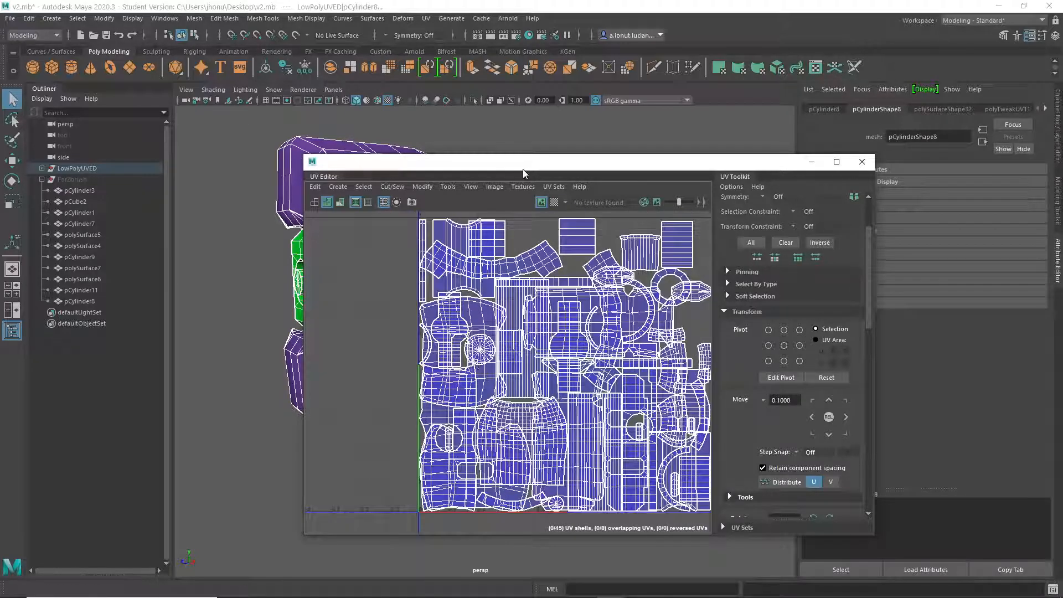
pyautogui.moveTo(523, 172); pyautogui.dragTo(771, 165)
# - Select only the purple hammer head meshes and check their UV layout in the UV Editor
pyautogui.click(414, 206)
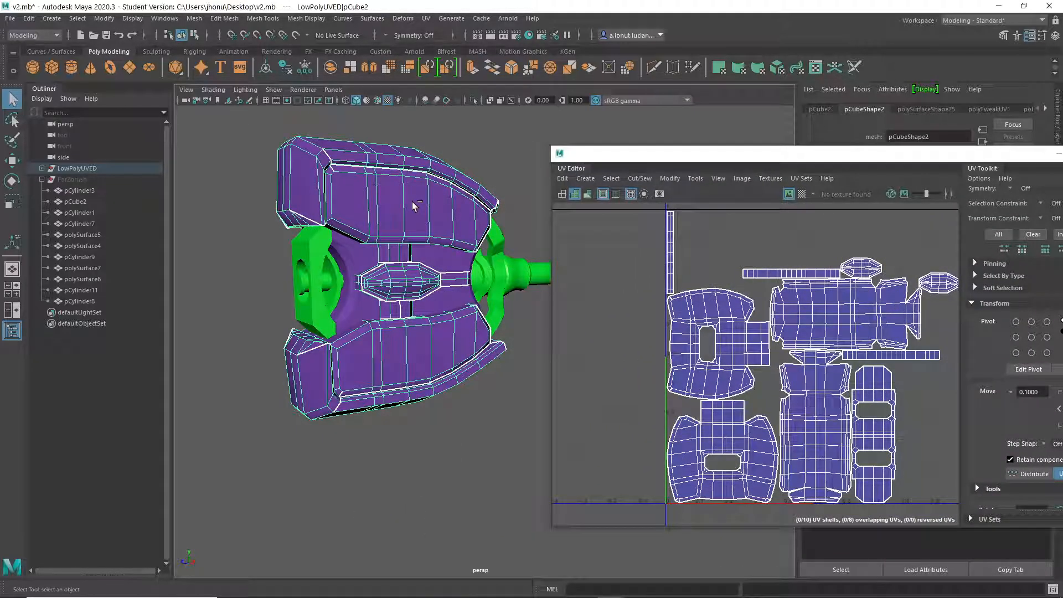
pyautogui.click(354, 260)
pyautogui.keyDown('alt'); pyautogui.moveTo(514, 271); pyautogui.dragTo(431, 271, button='middle'); pyautogui.keyUp('alt')
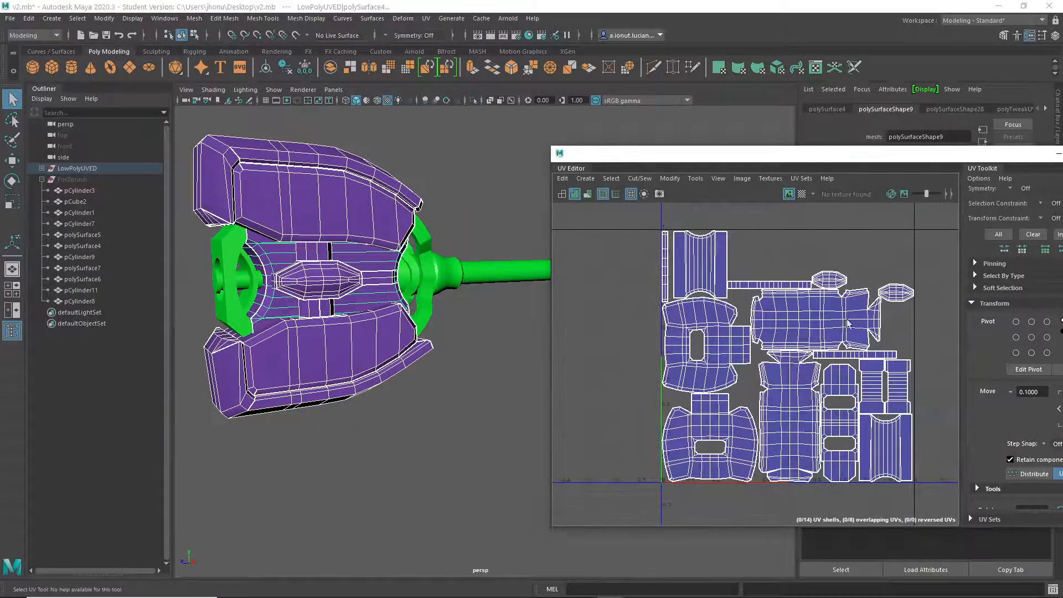
pyautogui.scroll(-5, 327, 255)
# - Select only the green handle and fitting meshes and check their UV layout beside the model
pyautogui.keyDown('alt'); pyautogui.moveTo(322, 254); pyautogui.dragTo(262, 248, button='middle'); pyautogui.keyUp('alt')
pyautogui.keyDown('shift'); pyautogui.moveTo(241, 180); pyautogui.dragTo(742, 426); pyautogui.keyUp('shift')
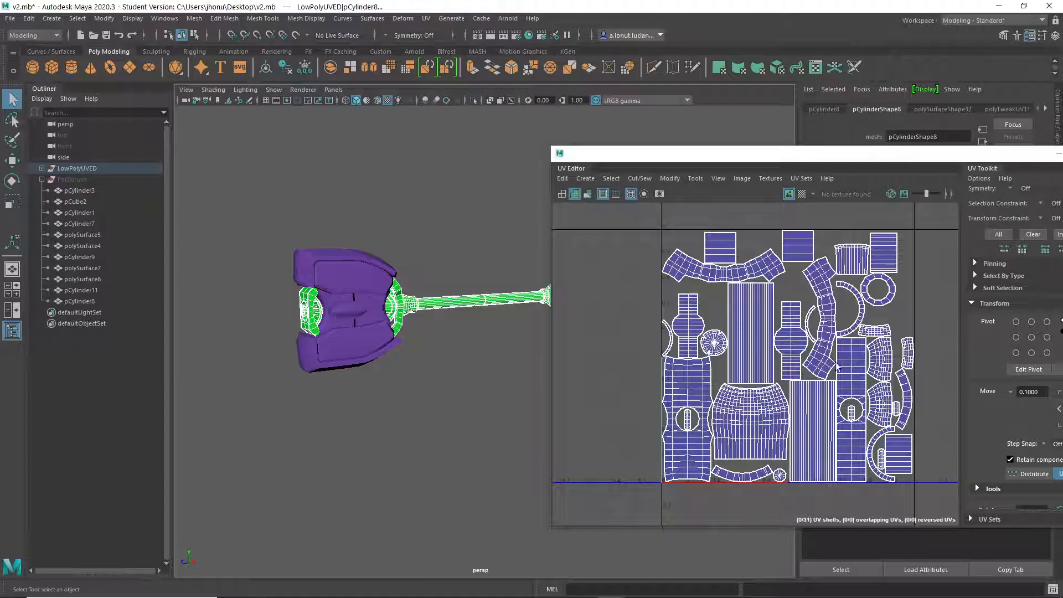
pyautogui.moveTo(450, 324)
pyautogui.keyDown('alt'); pyautogui.mouseDown()
pyautogui.moveTo(415, 325)
pyautogui.moveTo(450, 340)
pyautogui.mouseUp(); pyautogui.keyUp('alt')
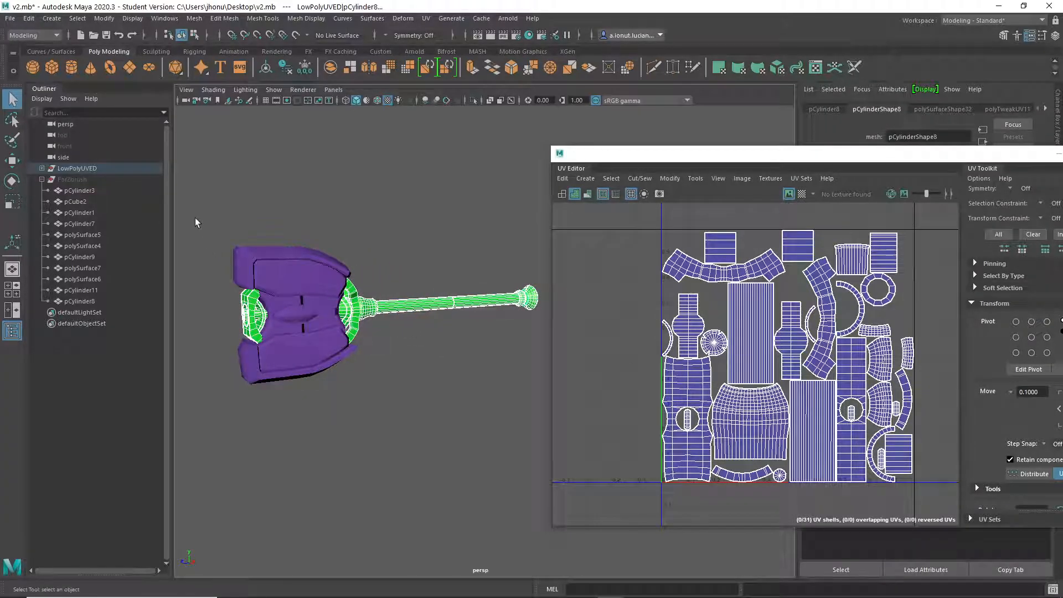
# - Compare the UVs of the whole hammer with those of the green meshes alone, leaving all green meshes selected
pyautogui.moveTo(203, 209); pyautogui.dragTo(572, 410)
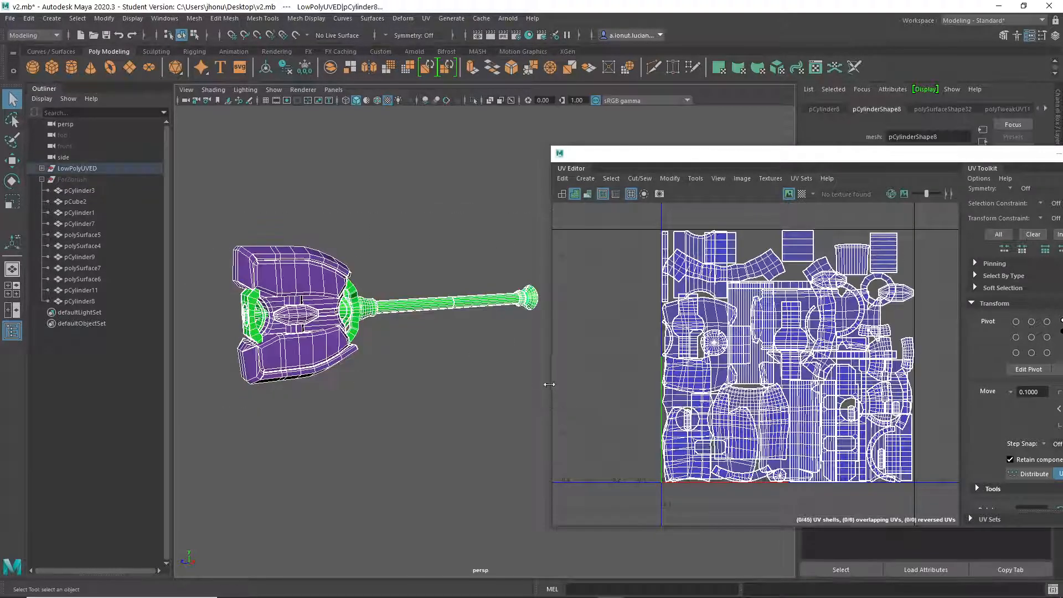
pyautogui.keyDown('ctrl'); pyautogui.moveTo(281, 226); pyautogui.dragTo(287, 300); pyautogui.keyUp('ctrl')
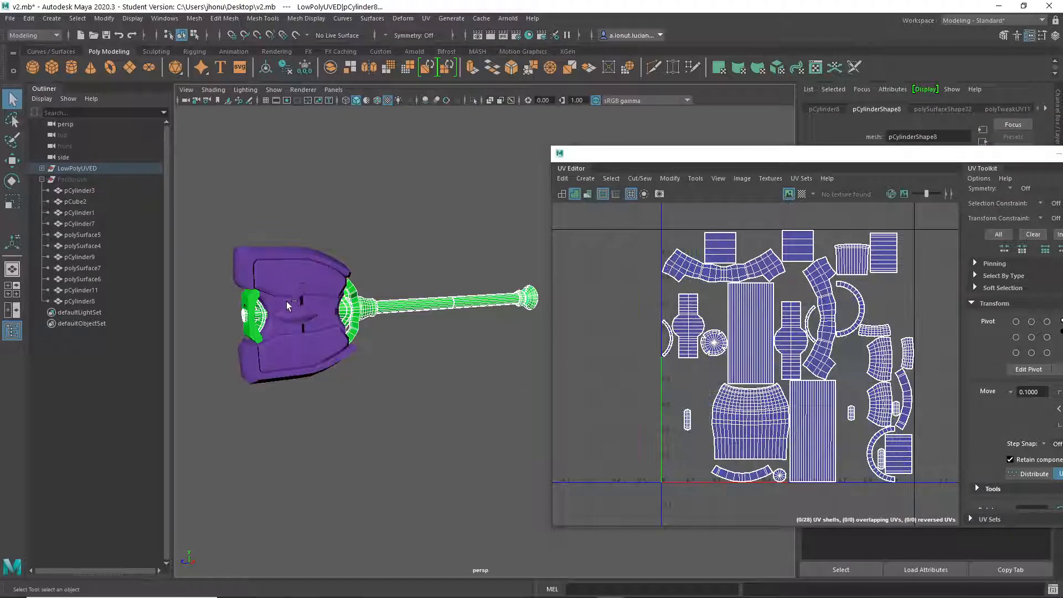
pyautogui.moveTo(327, 341)
pyautogui.keyDown('alt'); pyautogui.mouseDown()
pyautogui.moveTo(265, 317)
pyautogui.moveTo(343, 334)
pyautogui.mouseUp(); pyautogui.keyUp('alt')
pyautogui.keyDown('alt'); pyautogui.moveTo(435, 342); pyautogui.dragTo(408, 351, button='middle'); pyautogui.keyUp('alt')
pyautogui.keyDown('alt'); pyautogui.moveTo(408, 351); pyautogui.dragTo(351, 327); pyautogui.keyUp('alt')
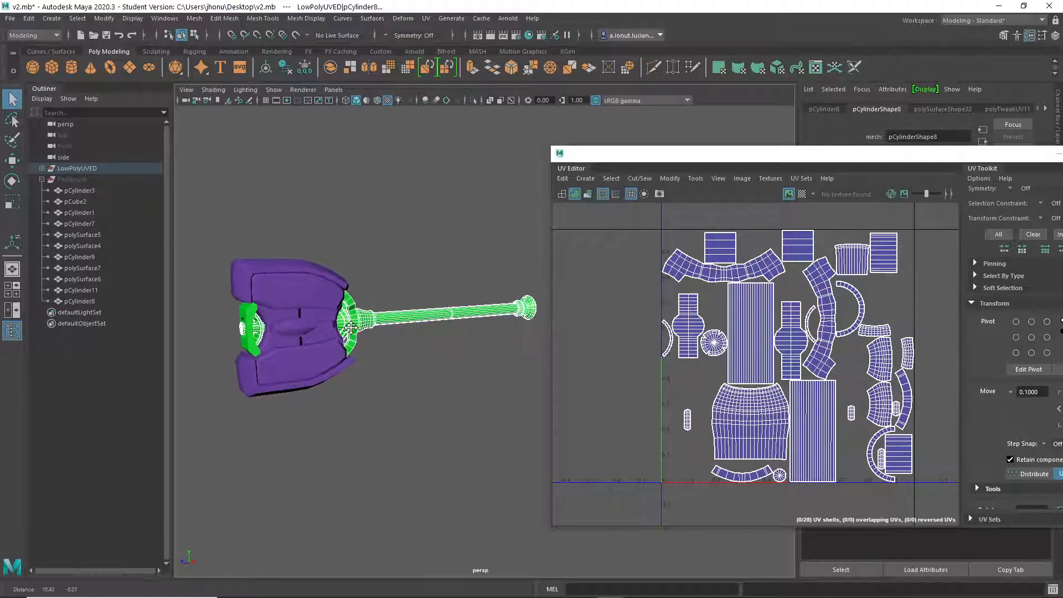
pyautogui.keyDown('shift'); pyautogui.click(249, 315); pyautogui.keyUp('shift')
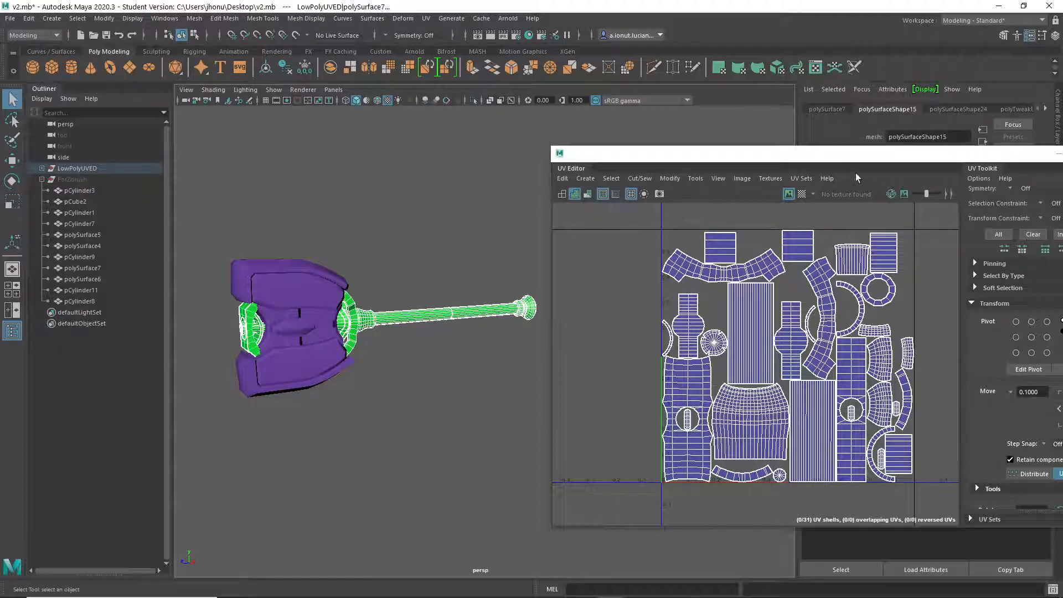
# - Review the handle group's packed shells and the Layout command in the maximized UV Editor, and restore the editor's window size
pyautogui.doubleClick(672, 147)
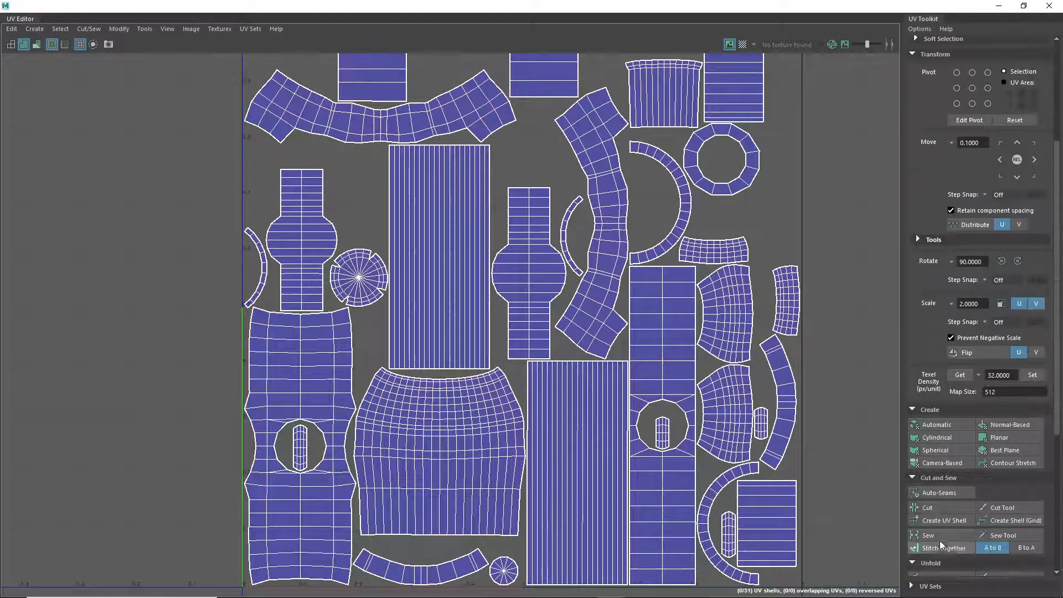
pyautogui.scroll(-5, 939, 545)
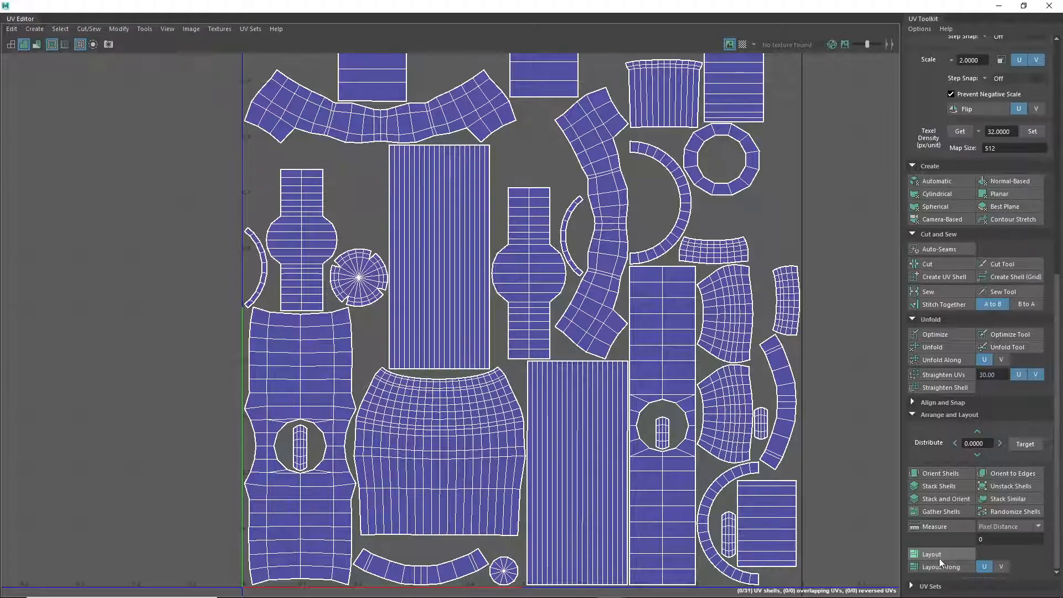
pyautogui.click(935, 555)
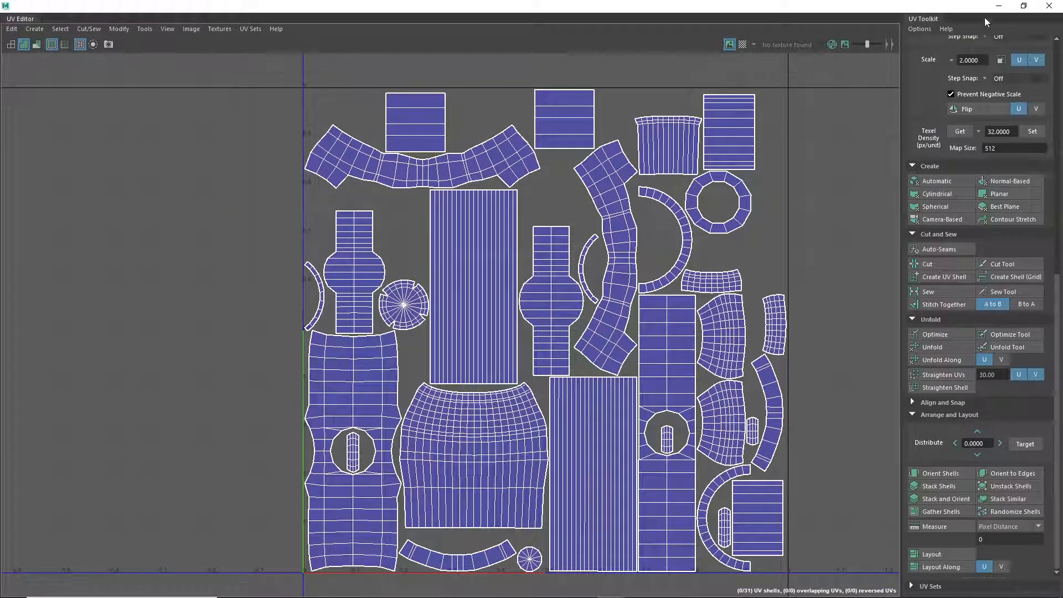
pyautogui.click(1023, 6)
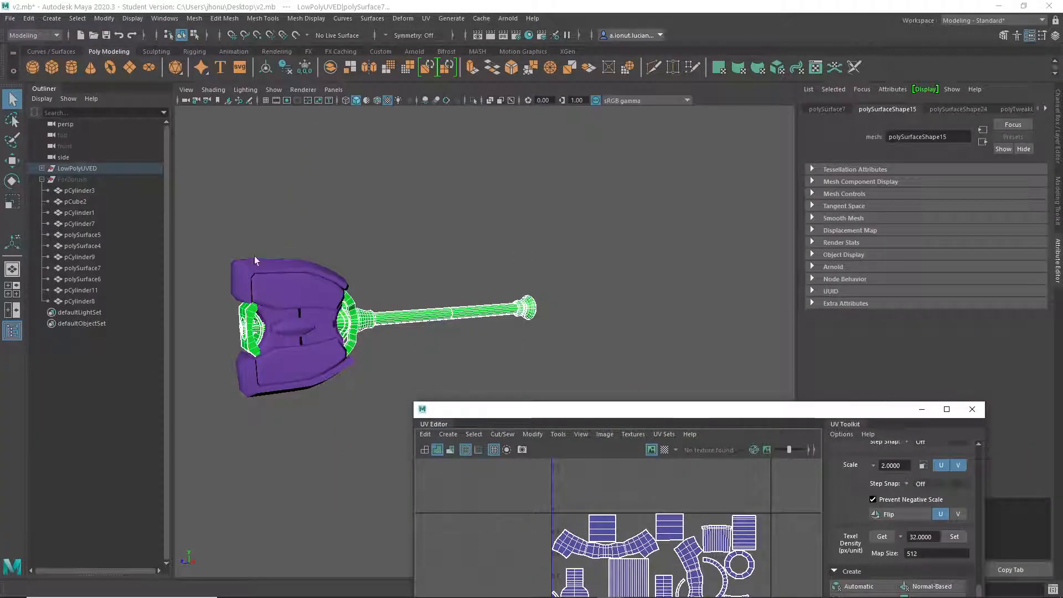
# - Select every hammer mesh, check the combined UVs in the maximized UV Editor and minimize the editor
pyautogui.moveTo(213, 219); pyautogui.dragTo(631, 169)
pyautogui.moveTo(207, 222); pyautogui.dragTo(902, 531)
pyautogui.moveTo(607, 187); pyautogui.dragTo(474, 187)
pyautogui.doubleClick(474, 187)
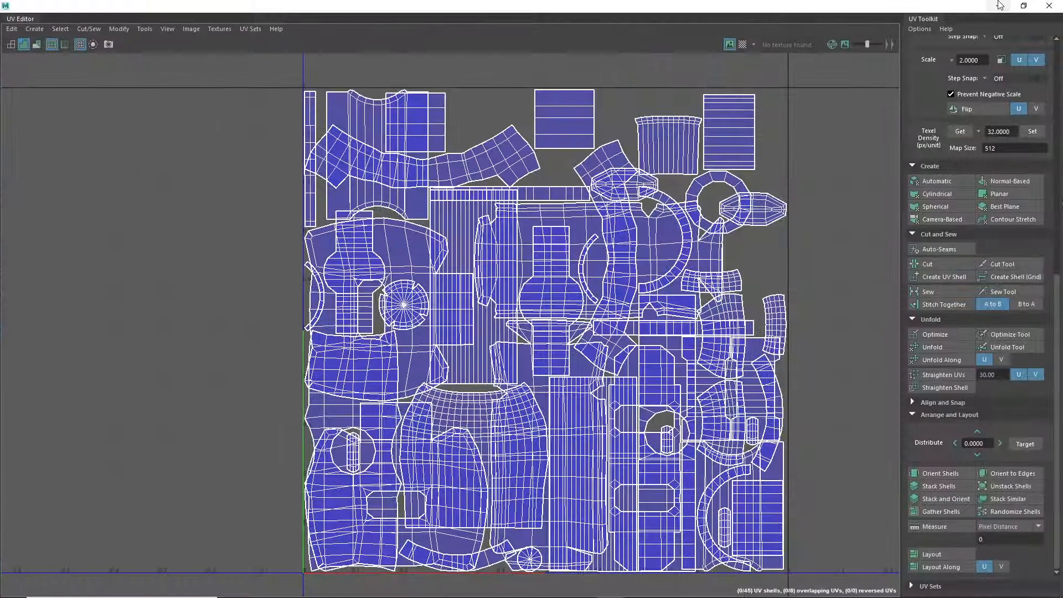
pyautogui.click(999, 6)
# - Export the selected hammer as FBX over the existing Hammer4SubstancePainter.fbx in the HammerOfJustice folder and minimize Maya
pyautogui.click(10, 19)
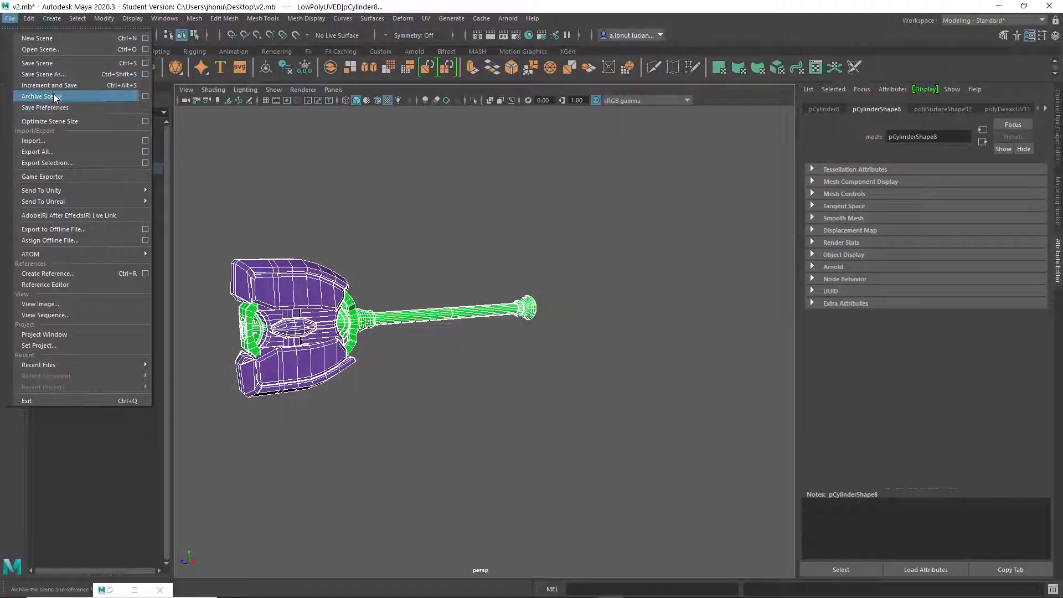
pyautogui.click(64, 166)
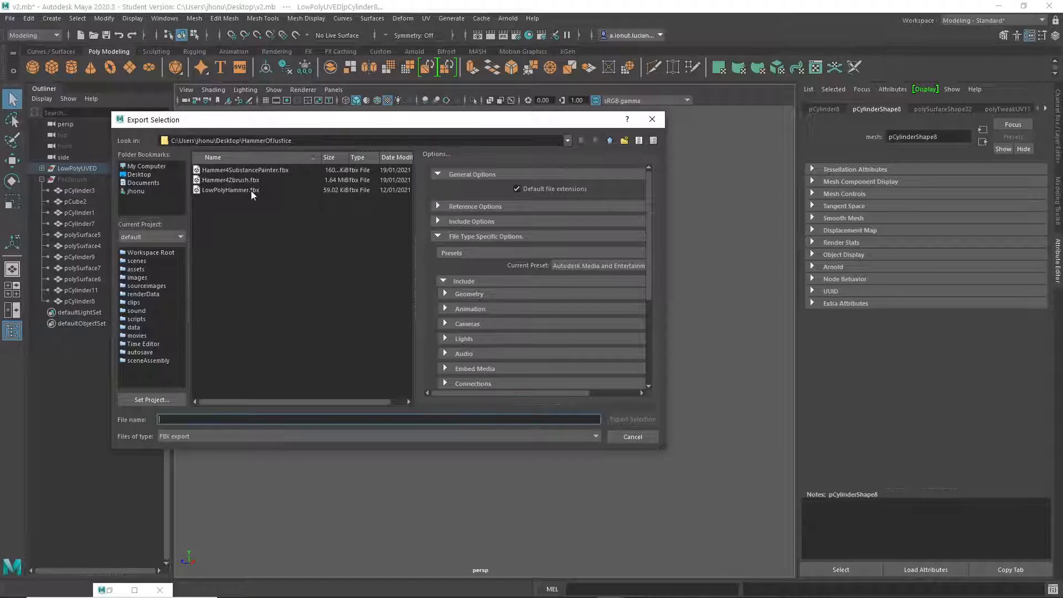
pyautogui.click(234, 171)
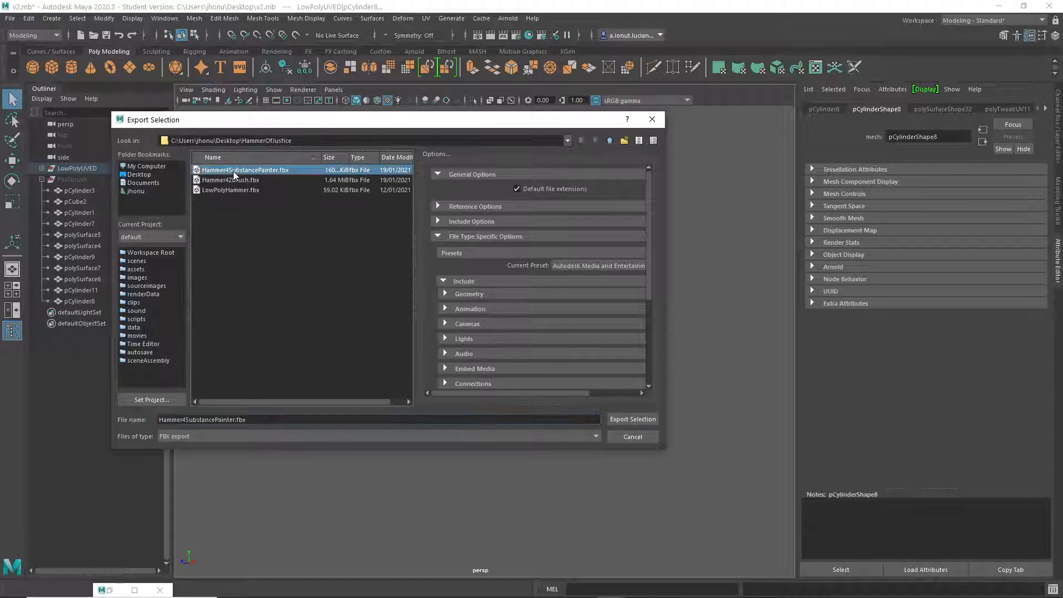
pyautogui.click(632, 419)
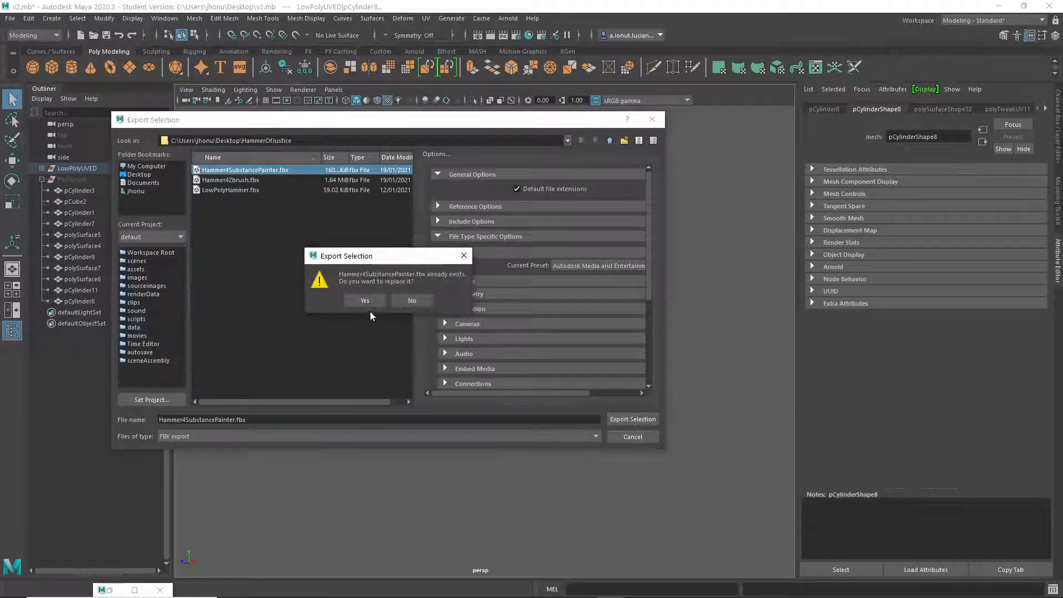
pyautogui.click(367, 304)
pyautogui.click(998, 5)
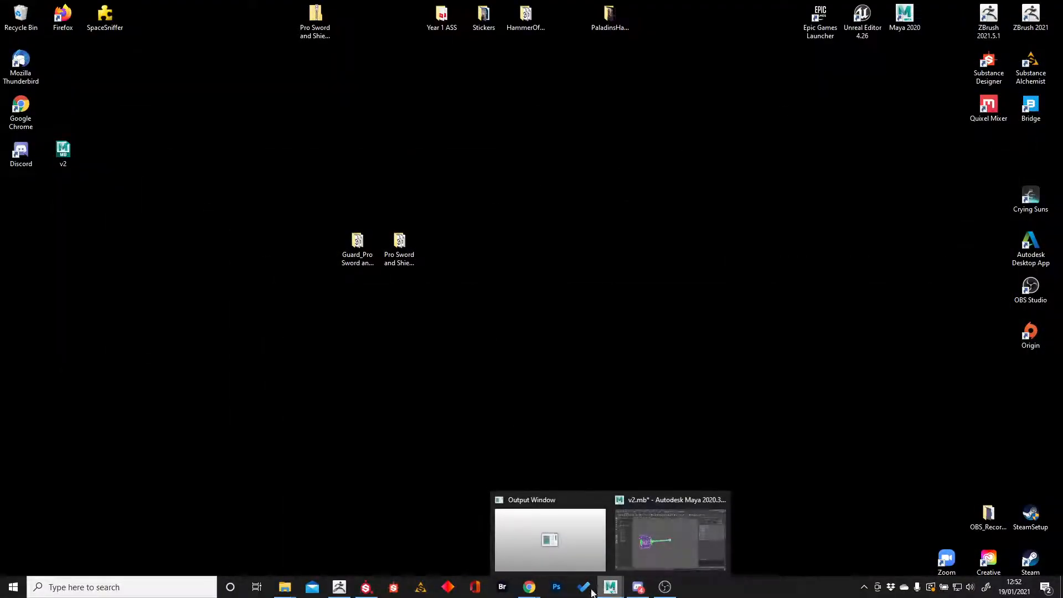
# - Switch to Substance Painter and create a new project from Hammer4SubstancePainter.fbx with the Unreal Engine 4 template at 2048, discarding the old project's changes
pyautogui.click(363, 589)
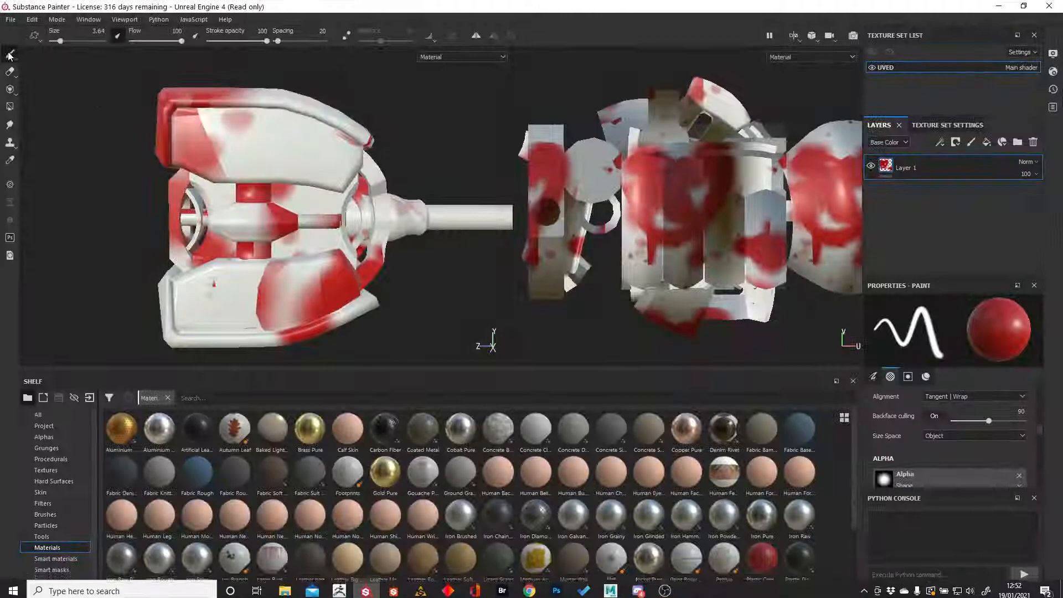
pyautogui.click(11, 20)
pyautogui.click(20, 32)
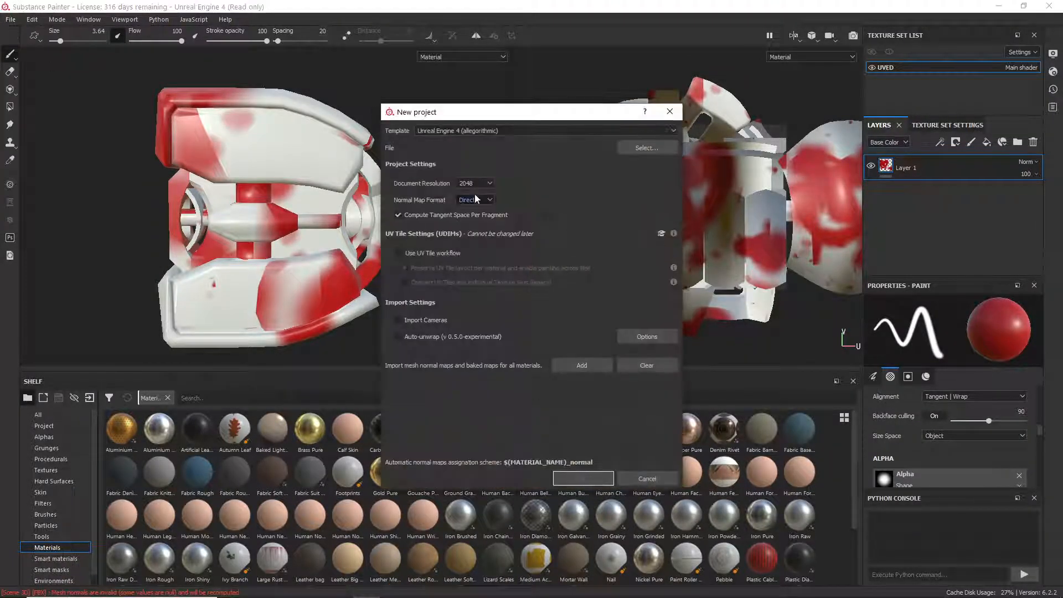
pyautogui.click(666, 149)
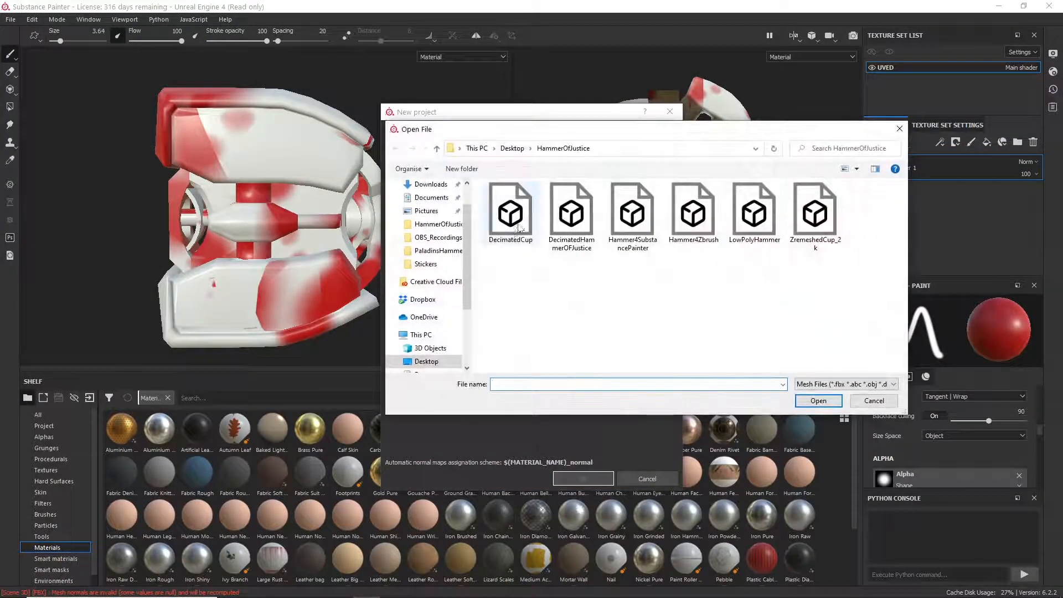
pyautogui.doubleClick(642, 221)
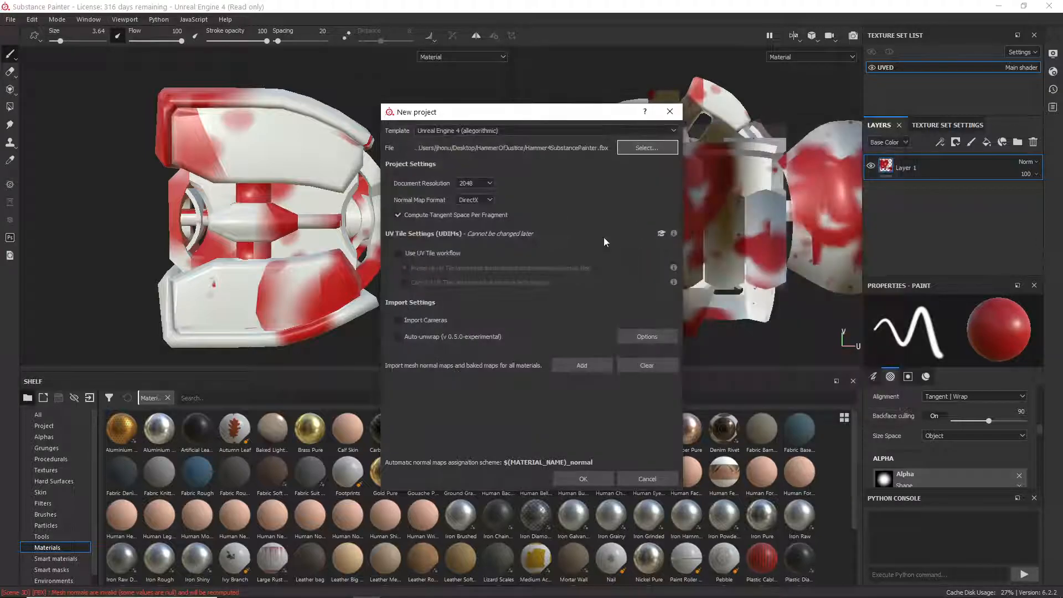
pyautogui.click(570, 477)
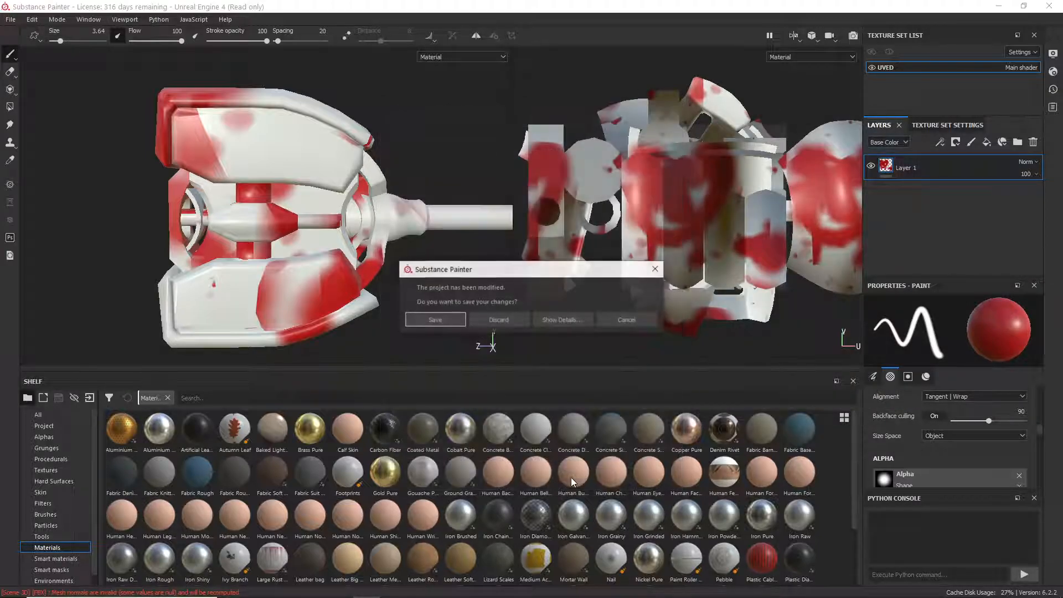
pyautogui.click(491, 319)
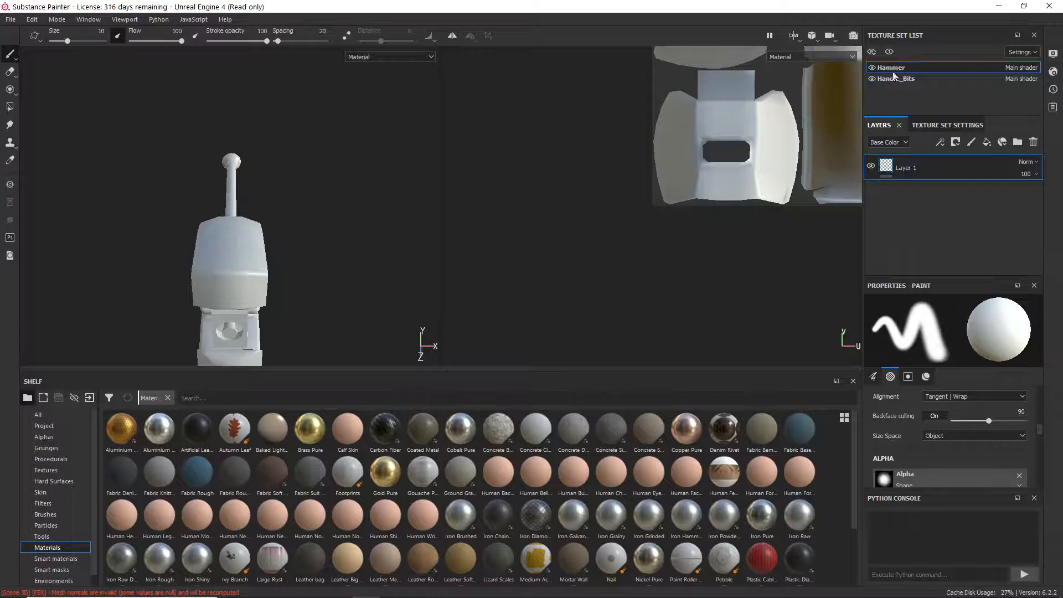
# - View the whole imported hammer from the side and inspect the complete UV layout of the Handle_Bits texture set
pyautogui.keyDown('alt'); pyautogui.moveTo(347, 295); pyautogui.dragTo(363, 240, button='middle'); pyautogui.keyUp('alt')
pyautogui.keyDown('alt'); pyautogui.moveTo(363, 240); pyautogui.dragTo(185, 219); pyautogui.keyUp('alt')
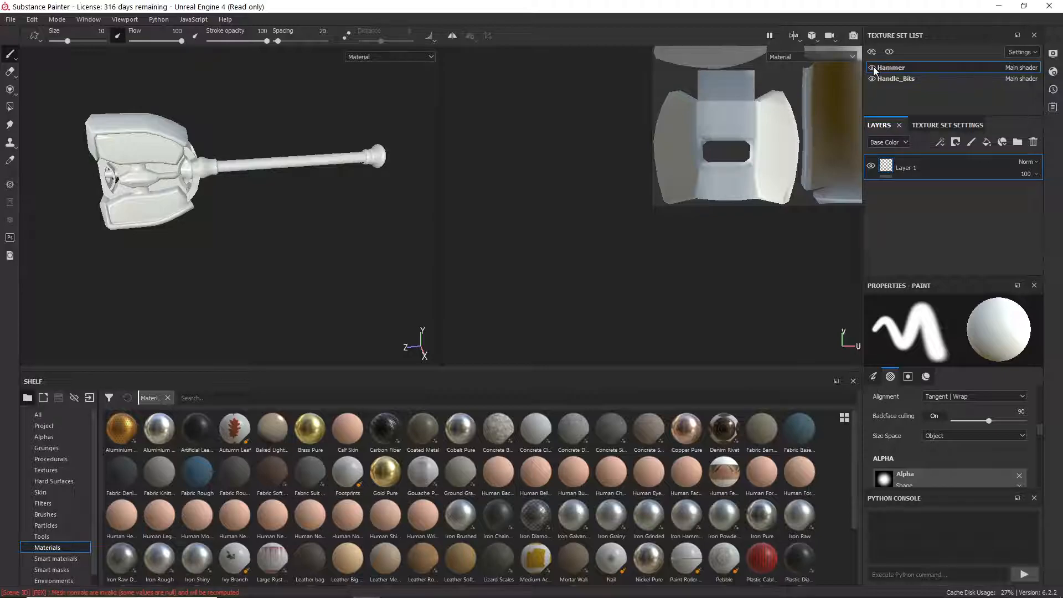
pyautogui.click(887, 80)
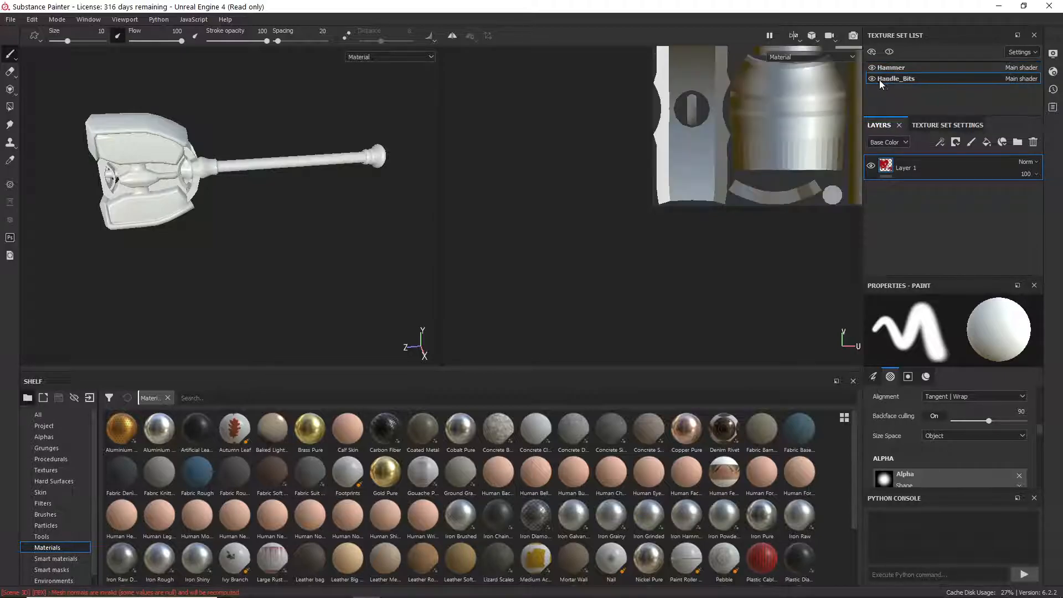
pyautogui.moveTo(766, 102); pyautogui.dragTo(698, 299, button='middle')
pyautogui.press('f')
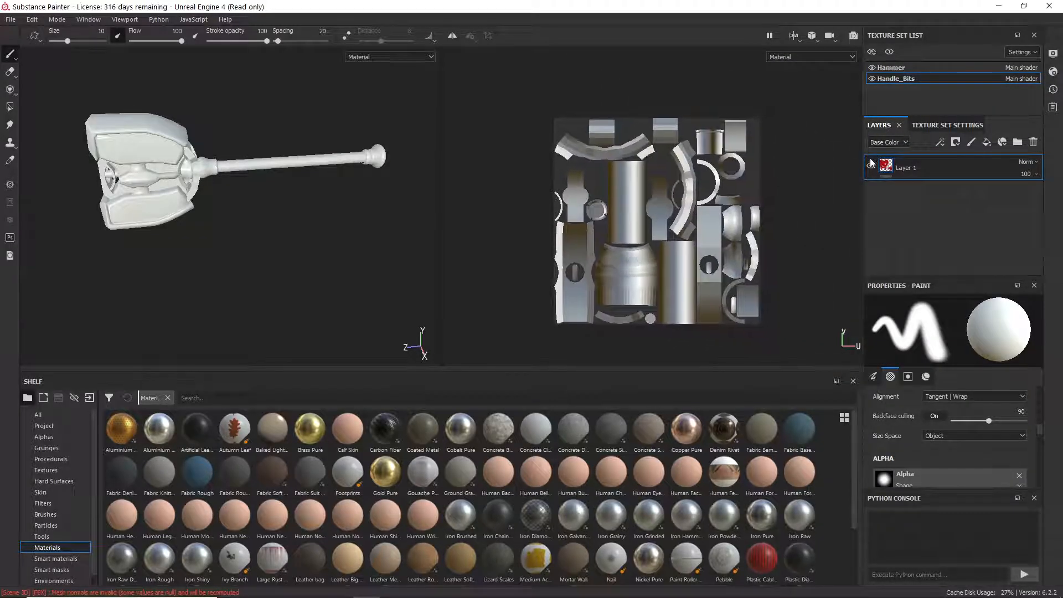
# - Test-paint strokes across the Handle_Bits UVs and along the hammer's shaft, undoing each one
pyautogui.moveTo(635, 182)
pyautogui.mouseDown()
pyautogui.moveTo(622, 263)
pyautogui.moveTo(718, 281)
pyautogui.mouseUp()
pyautogui.hotkey('ctrl', 'z')
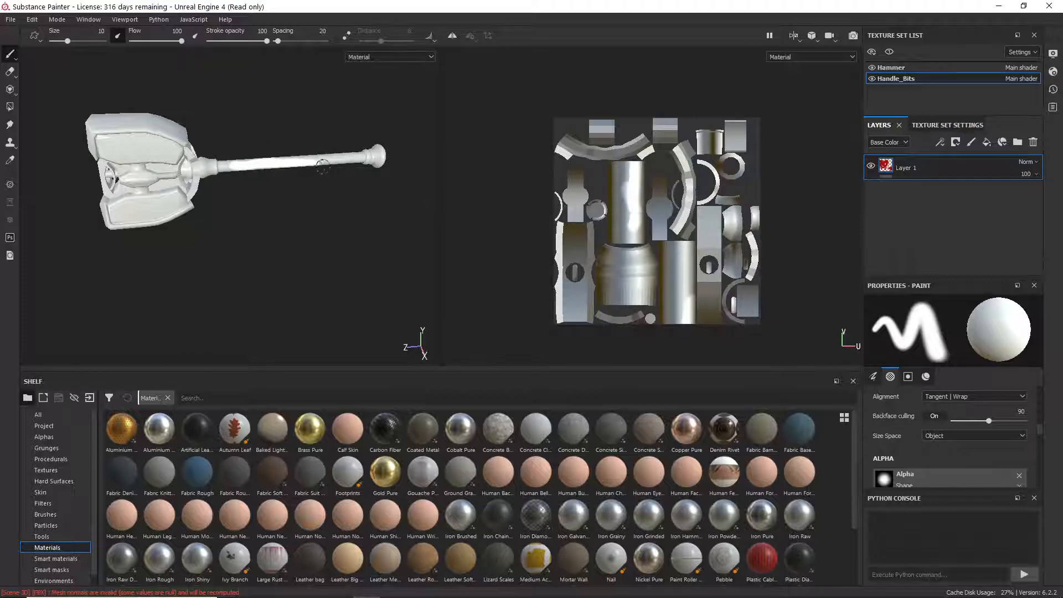
pyautogui.moveTo(360, 160)
pyautogui.mouseDown()
pyautogui.moveTo(230, 166)
pyautogui.moveTo(255, 162)
pyautogui.mouseUp()
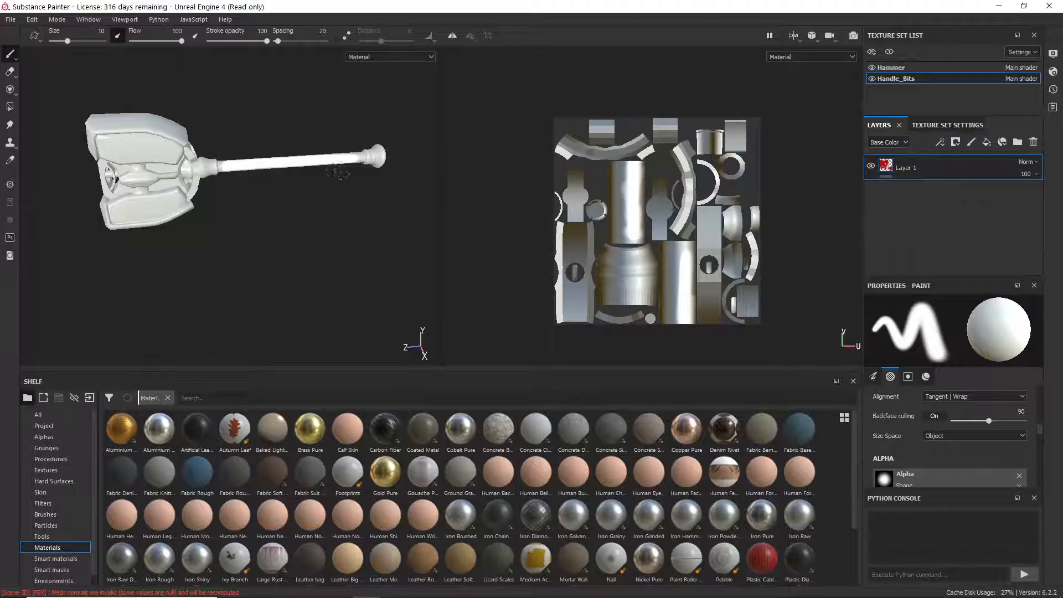
pyautogui.hotkey('ctrl', 'z')
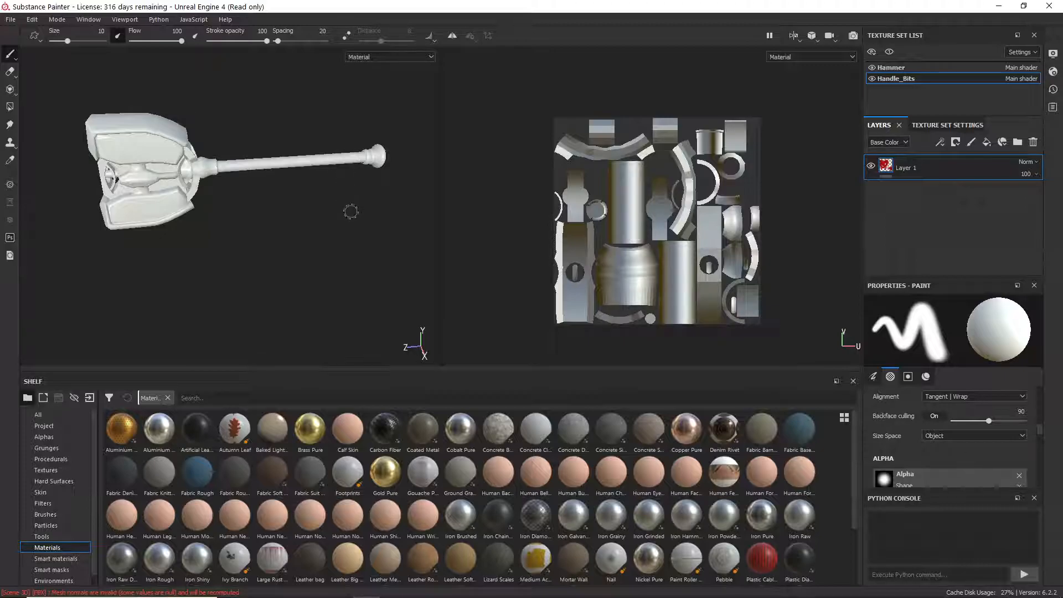
# - Check which parts belong to the Hammer texture set and compare its UV layout with Handle_Bits, leaving Hammer selected
pyautogui.click(872, 67)
pyautogui.click(872, 67)
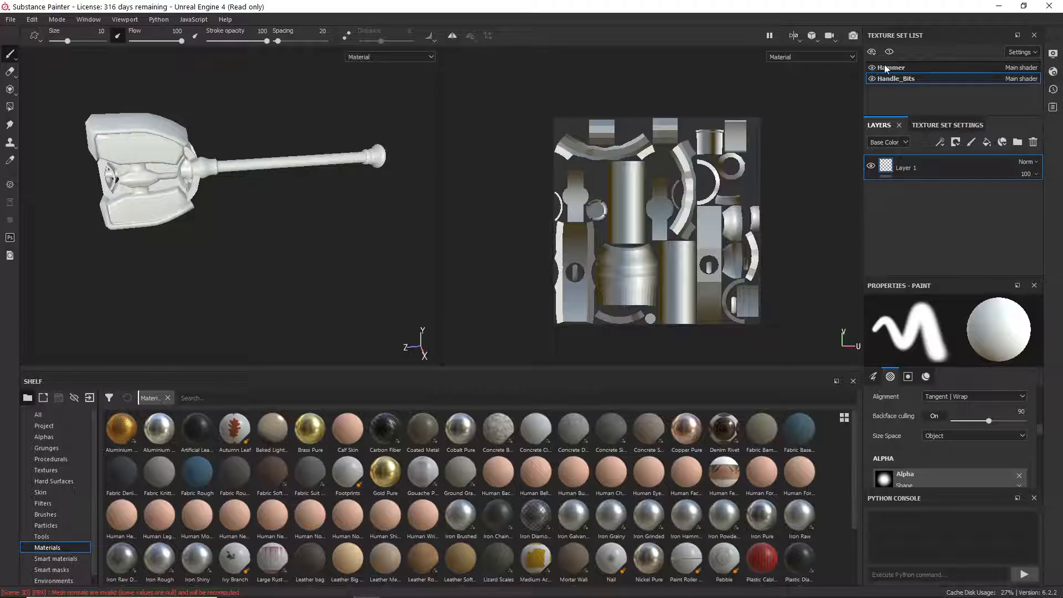
pyautogui.click(886, 68)
pyautogui.click(905, 78)
pyautogui.click(898, 68)
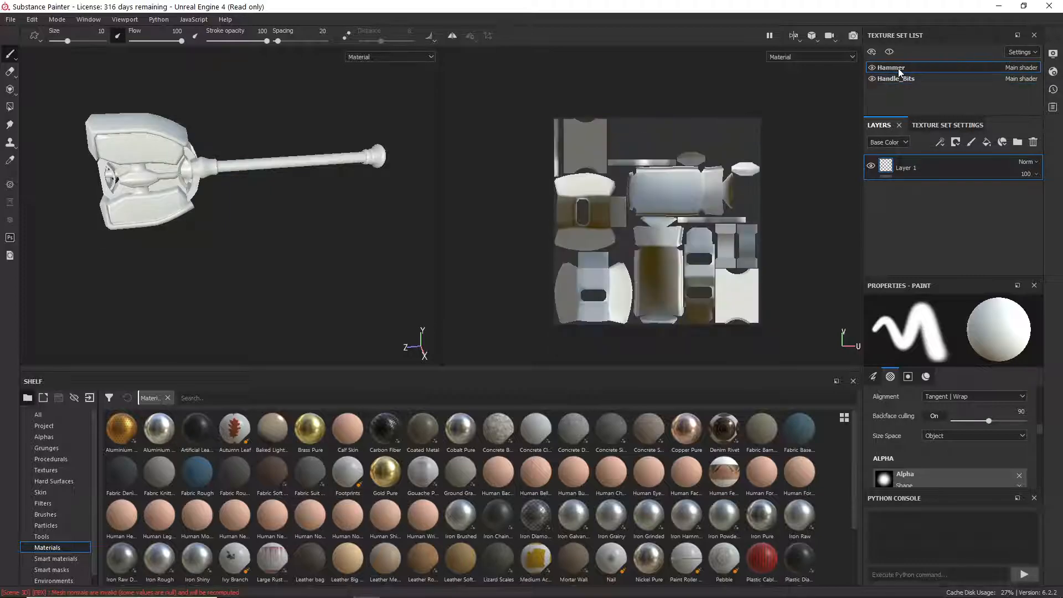
# - Show only the 3D view and shrink the shelf so the whole hammer fills the enlarged viewport
pyautogui.keyDown('alt'); pyautogui.moveTo(262, 215); pyautogui.dragTo(695, 267); pyautogui.keyUp('alt')
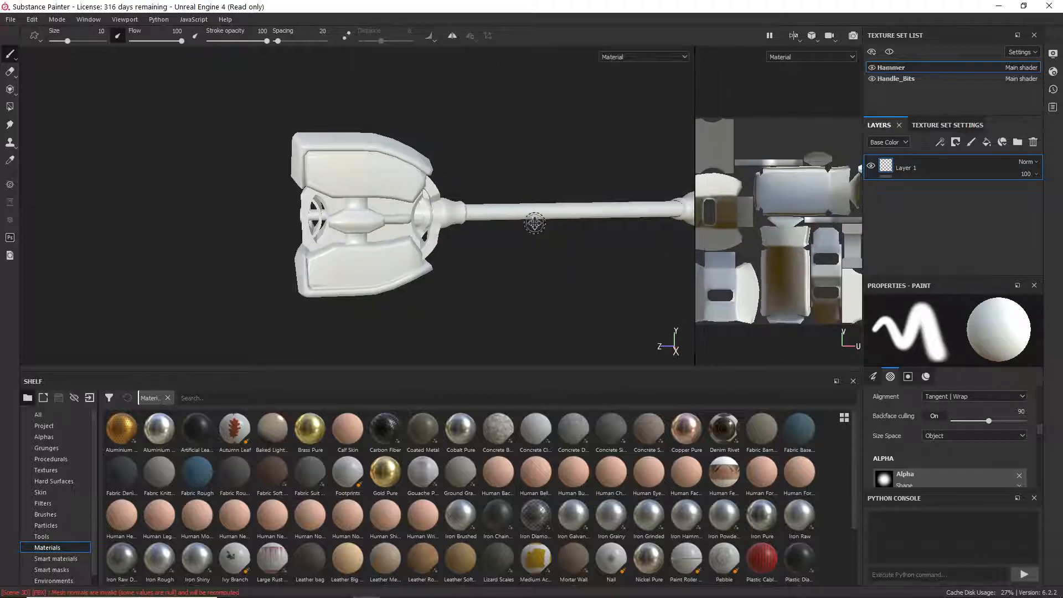
pyautogui.keyDown('alt'); pyautogui.moveTo(534, 223); pyautogui.dragTo(356, 218, button='middle'); pyautogui.keyUp('alt')
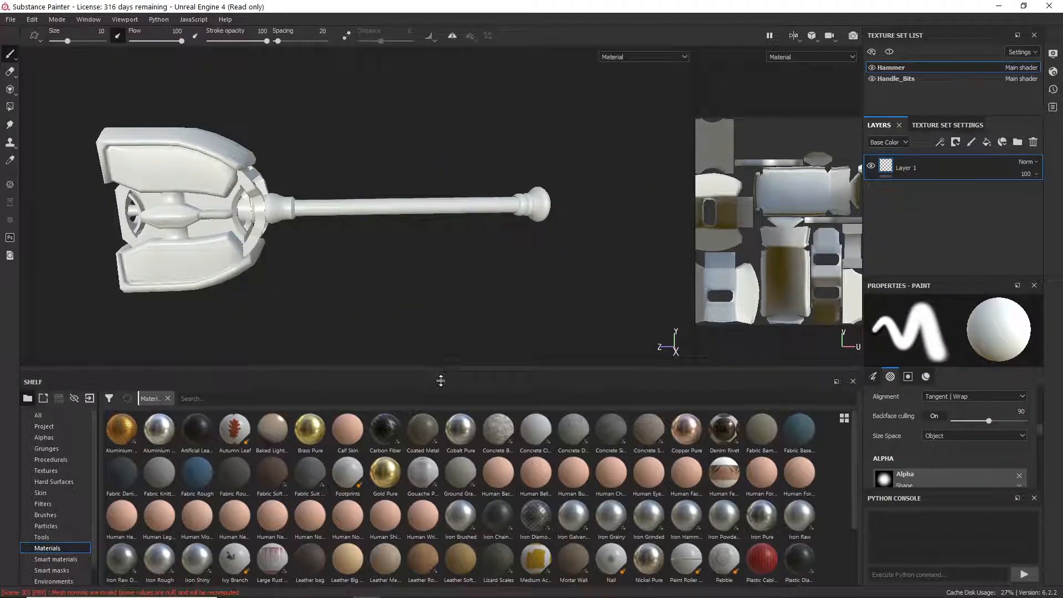
pyautogui.moveTo(440, 376); pyautogui.dragTo(439, 429)
pyautogui.keyDown('alt'); pyautogui.moveTo(399, 321); pyautogui.dragTo(201, 243); pyautogui.keyUp('alt')
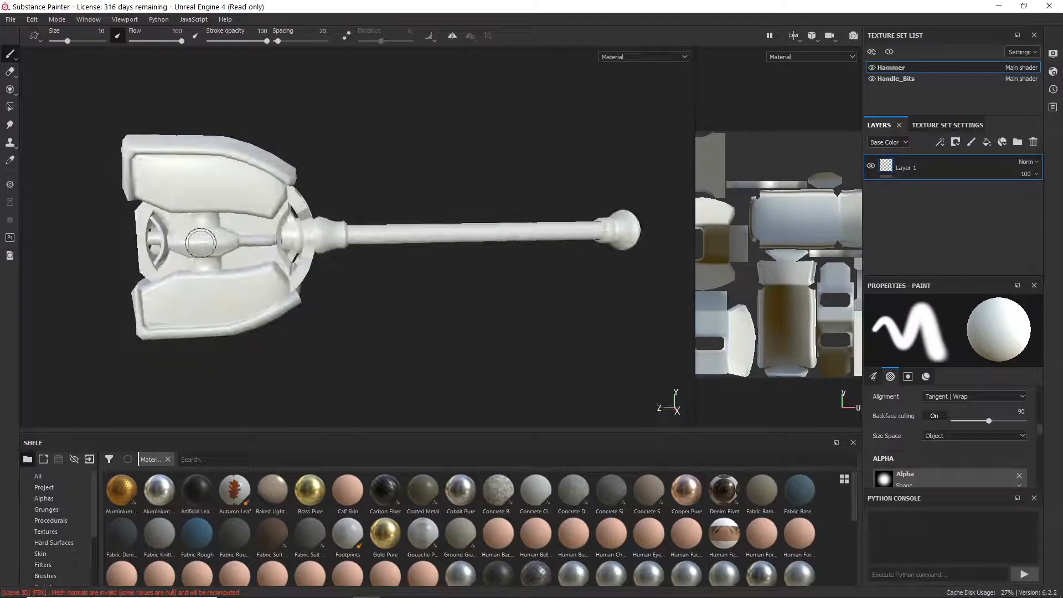
pyautogui.click(797, 37)
pyautogui.click(798, 38)
pyautogui.click(794, 36)
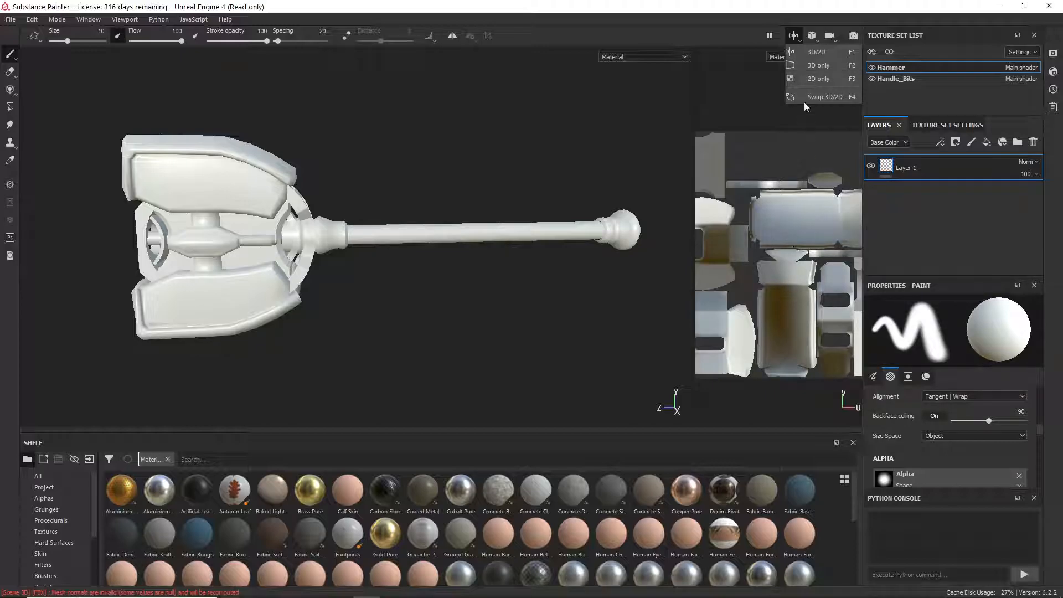
pyautogui.click(819, 64)
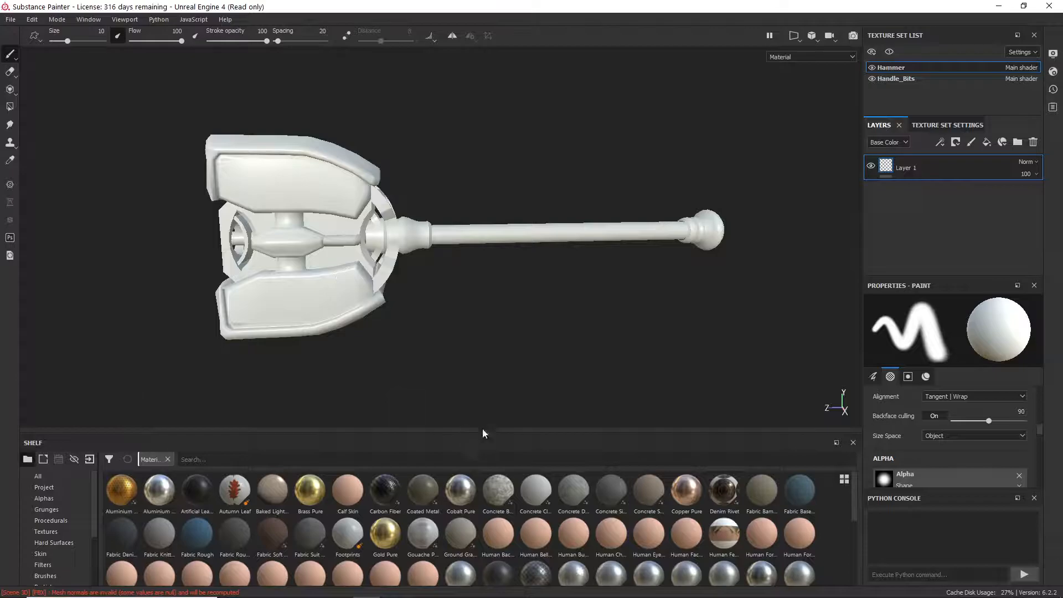
pyautogui.moveTo(486, 432); pyautogui.dragTo(482, 491)
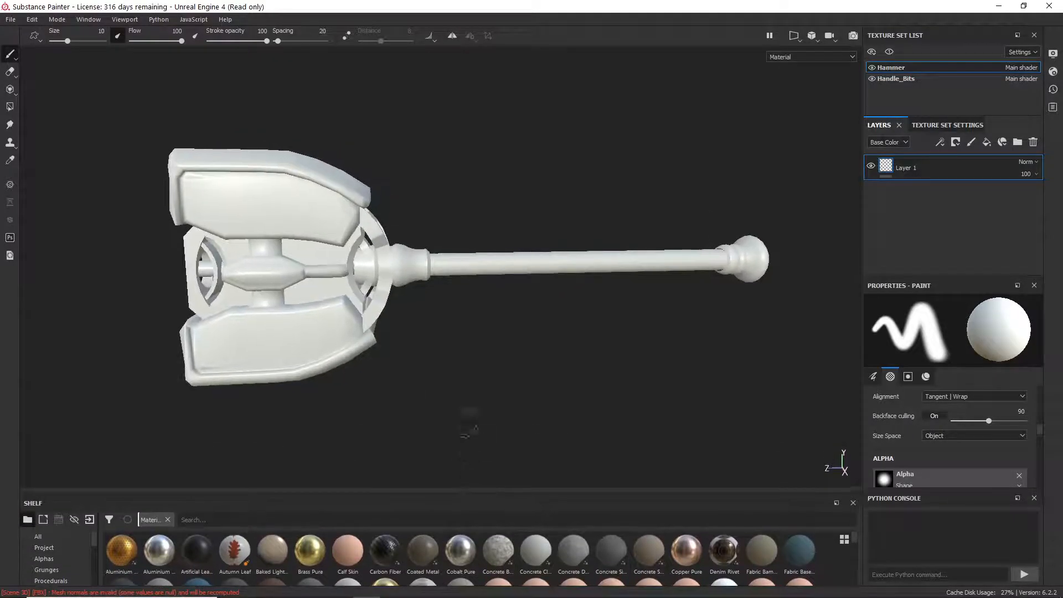
pyautogui.scroll(3, 526, 327)
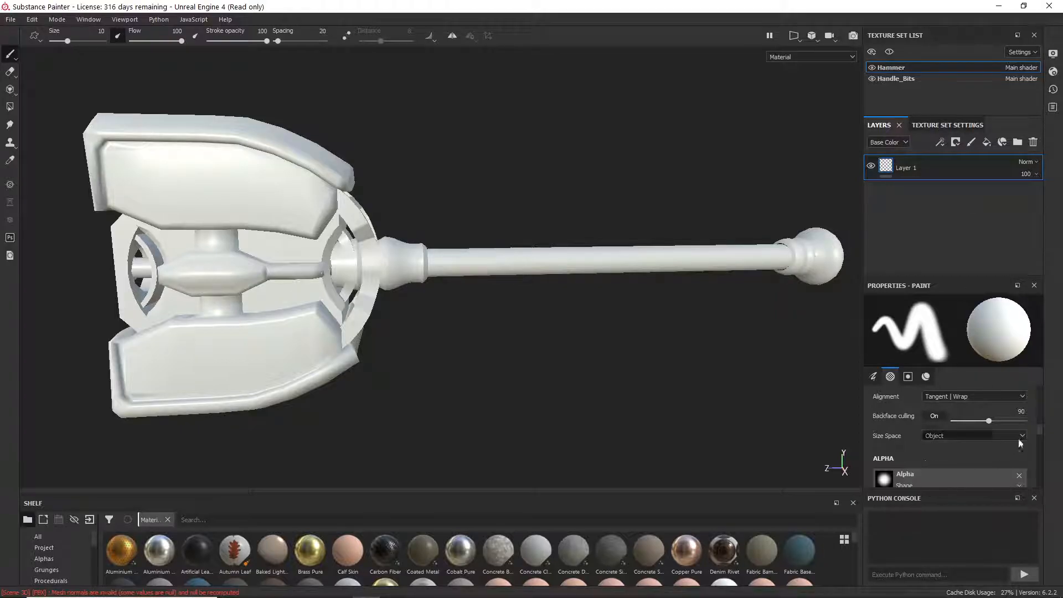
# - Look through the brush properties and bring up the mesh map options in the Hammer texture set's settings
pyautogui.moveTo(1043, 437); pyautogui.dragTo(1049, 405)
pyautogui.scroll(-15, 1044, 402)
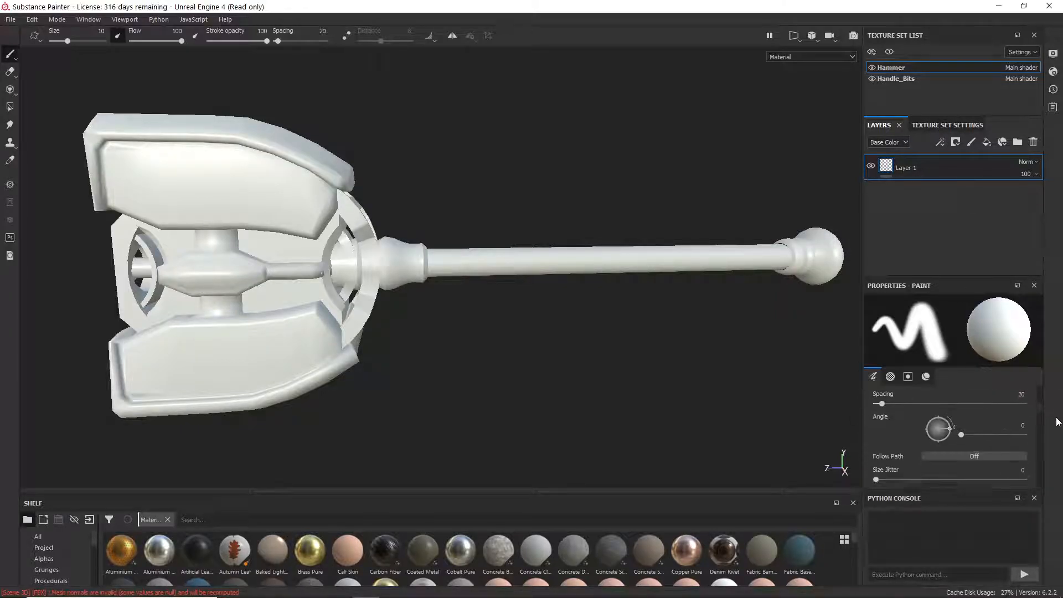
pyautogui.scroll(15, 949, 438)
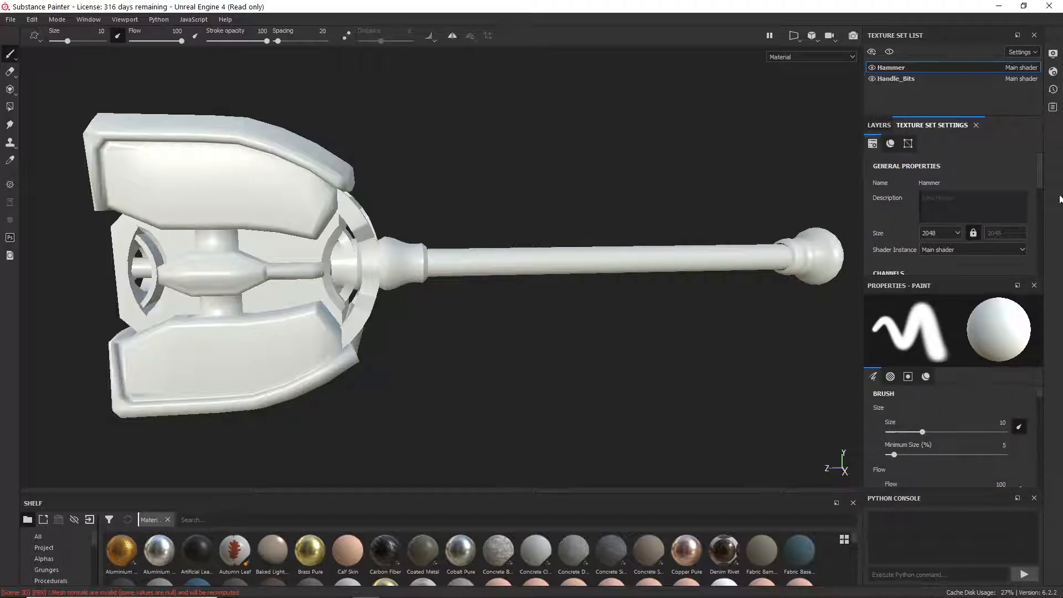
pyautogui.moveTo(1041, 182); pyautogui.dragTo(1054, 155)
pyautogui.moveTo(1061, 198); pyautogui.dragTo(1057, 179)
pyautogui.click(879, 125)
pyautogui.click(929, 126)
pyautogui.click(879, 125)
pyautogui.click(930, 125)
pyautogui.moveTo(1041, 175); pyautogui.dragTo(1054, 257)
# - Examine the hammer head's panels, core, rings and handle joint from several angles for hard edges and missing surface detail
pyautogui.keyDown('alt'); pyautogui.moveTo(406, 259); pyautogui.dragTo(503, 255); pyautogui.keyUp('alt')
pyautogui.keyDown('alt'); pyautogui.moveTo(378, 272); pyautogui.dragTo(423, 267, button='middle'); pyautogui.keyUp('alt')
pyautogui.moveTo(423, 267)
pyautogui.keyDown('alt'); pyautogui.mouseDown()
pyautogui.moveTo(380, 245)
pyautogui.moveTo(337, 175)
pyautogui.mouseUp(); pyautogui.keyUp('alt')
pyautogui.keyDown('ctrl'); pyautogui.moveTo(343, 115); pyautogui.dragTo(332, 116, button='right'); pyautogui.keyUp('ctrl')
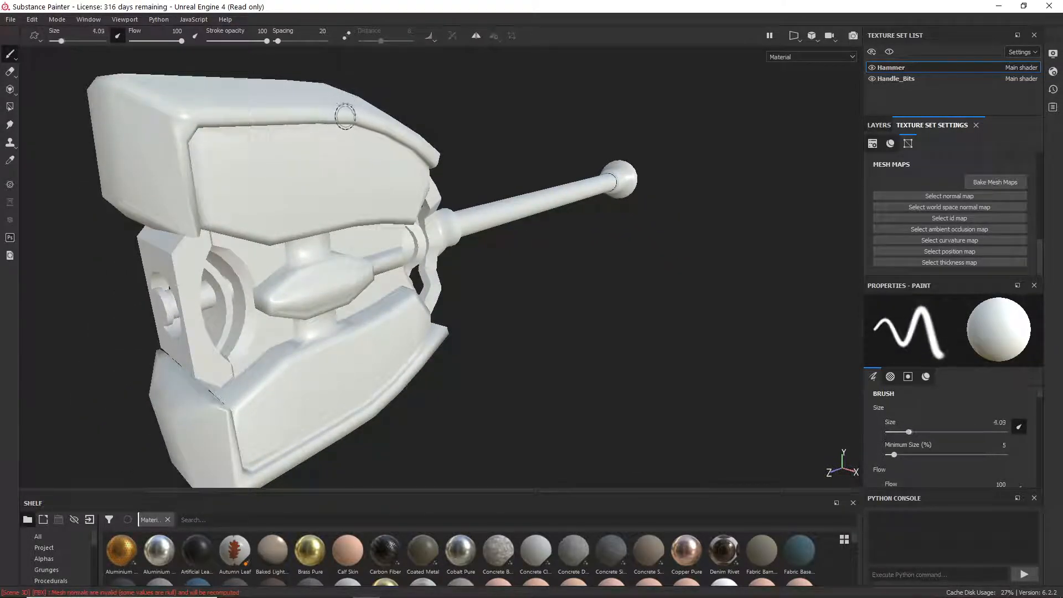
pyautogui.keyDown('alt'); pyautogui.moveTo(343, 113); pyautogui.dragTo(247, 206); pyautogui.keyUp('alt')
pyautogui.moveTo(247, 206)
pyautogui.keyDown('alt'); pyautogui.mouseDown(button='right')
pyautogui.moveTo(303, 252)
pyautogui.moveTo(278, 268)
pyautogui.moveTo(208, 209)
pyautogui.moveTo(226, 225)
pyautogui.mouseUp(button='right'); pyautogui.keyUp('alt')
pyautogui.keyDown('alt'); pyautogui.moveTo(332, 238); pyautogui.dragTo(294, 233, button='right'); pyautogui.keyUp('alt')
pyautogui.moveTo(294, 232)
pyautogui.keyDown('alt'); pyautogui.mouseDown()
pyautogui.moveTo(326, 271)
pyautogui.moveTo(370, 280)
pyautogui.mouseUp(); pyautogui.keyUp('alt')
pyautogui.keyDown('alt'); pyautogui.moveTo(370, 280); pyautogui.dragTo(316, 256, button='right'); pyautogui.keyUp('alt')
pyautogui.keyDown('alt'); pyautogui.moveTo(315, 221); pyautogui.dragTo(318, 239, button='middle'); pyautogui.keyUp('alt')
pyautogui.moveTo(318, 240)
pyautogui.keyDown('alt'); pyautogui.mouseDown()
pyautogui.moveTo(235, 224)
pyautogui.moveTo(368, 239)
pyautogui.moveTo(257, 253)
pyautogui.mouseUp(); pyautogui.keyUp('alt')
pyautogui.keyDown('alt'); pyautogui.moveTo(507, 292); pyautogui.dragTo(279, 149); pyautogui.keyUp('alt')
pyautogui.keyDown('alt'); pyautogui.moveTo(278, 148); pyautogui.dragTo(388, 166, button='right'); pyautogui.keyUp('alt')
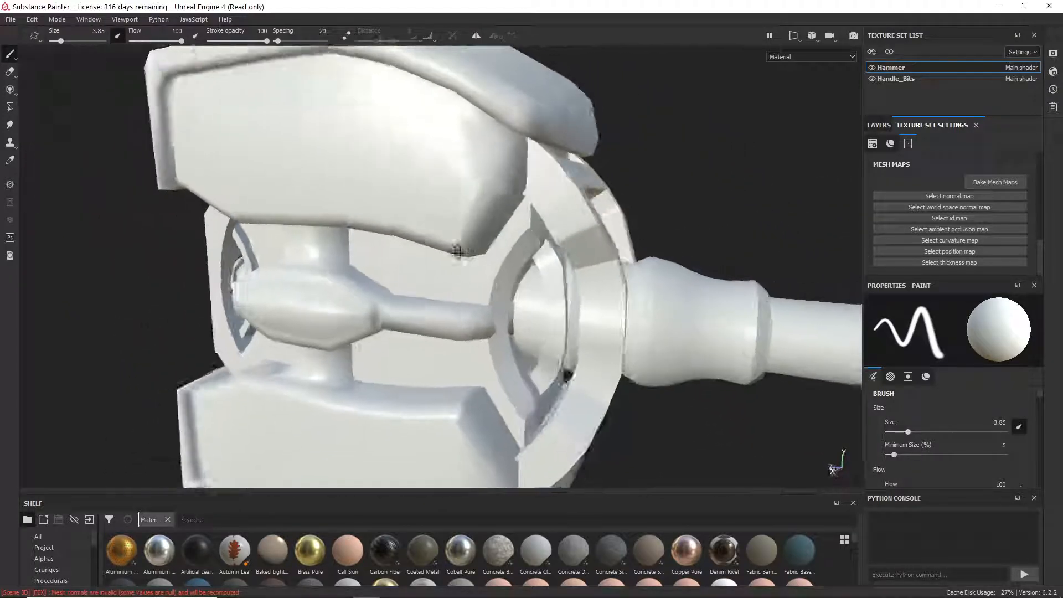
pyautogui.keyDown('alt'); pyautogui.moveTo(388, 166); pyautogui.dragTo(554, 177); pyautogui.keyUp('alt')
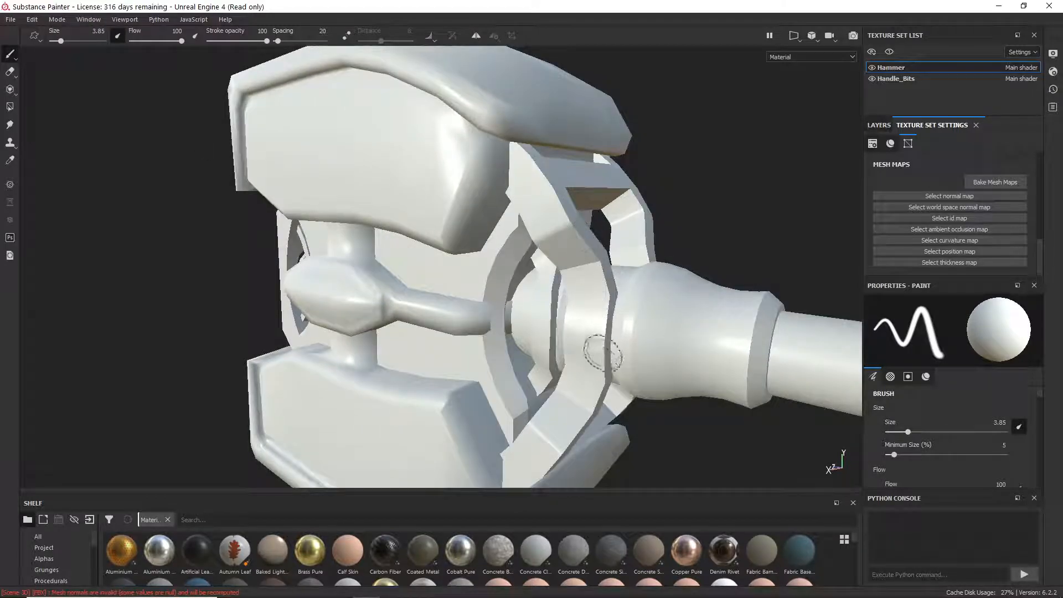
pyautogui.moveTo(541, 467)
pyautogui.keyDown('alt'); pyautogui.mouseDown()
pyautogui.moveTo(675, 429)
pyautogui.moveTo(555, 283)
pyautogui.mouseUp(); pyautogui.keyUp('alt')
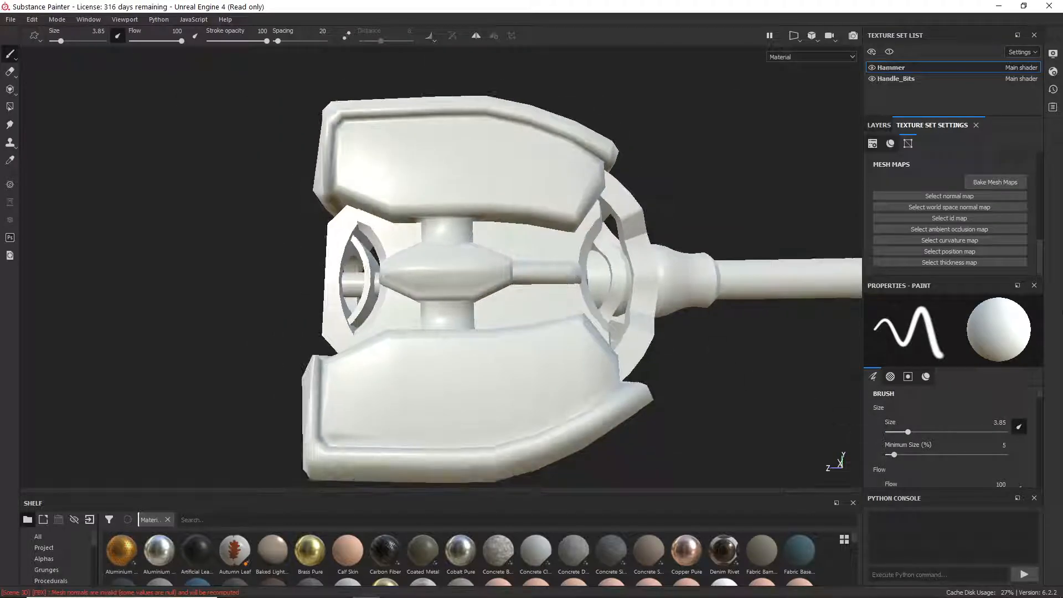
pyautogui.scroll(2, 1046, 232)
pyautogui.scroll(-2, 1045, 232)
# - Open the mesh map baking settings, set the output size to 2048 and move the dialog clear of the hammer
pyautogui.click(992, 181)
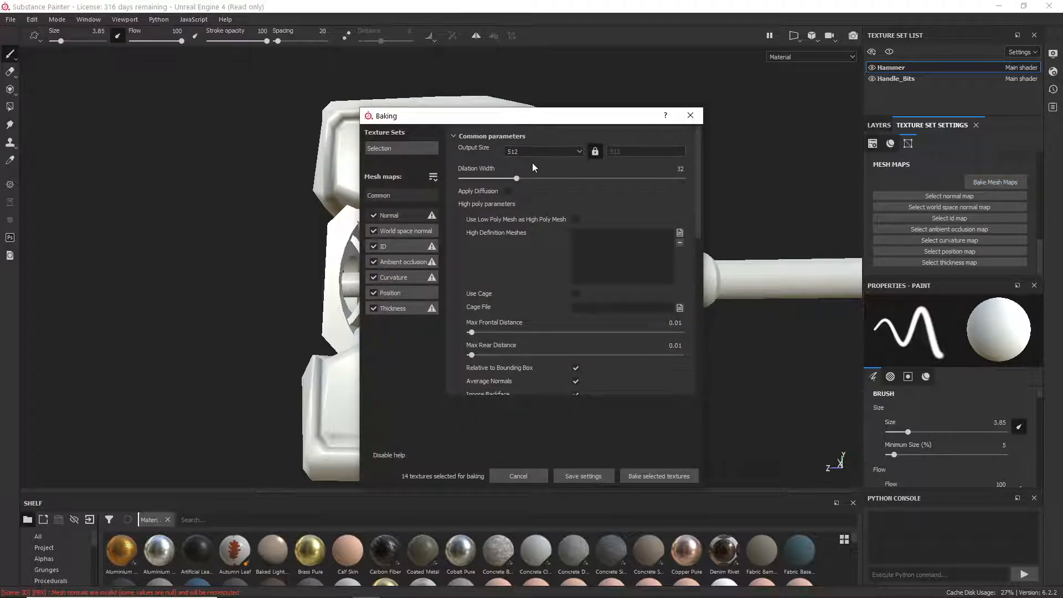
pyautogui.click(520, 151)
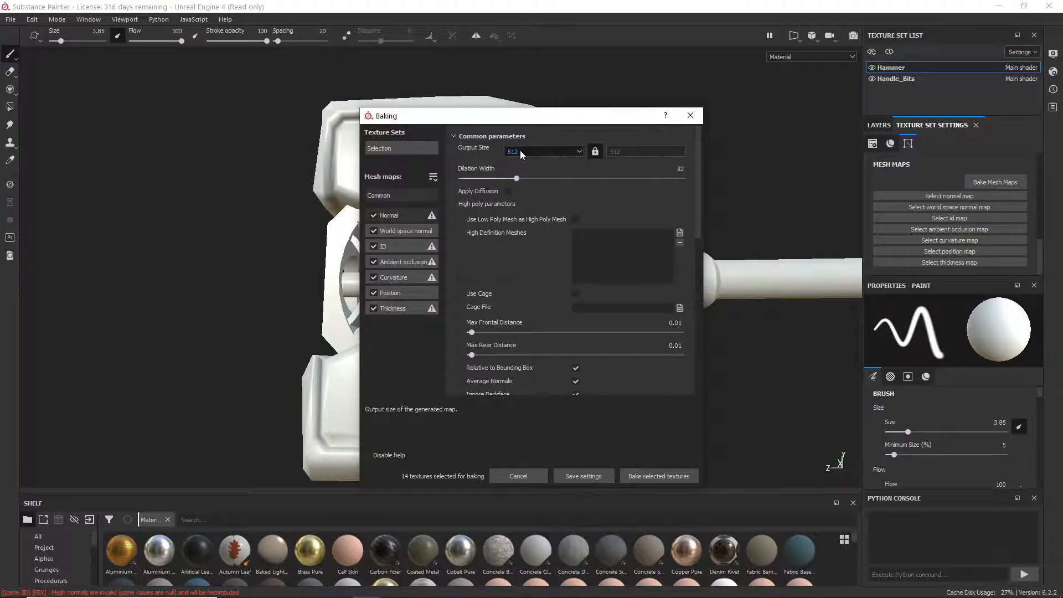
pyautogui.click(520, 151)
pyautogui.click(517, 204)
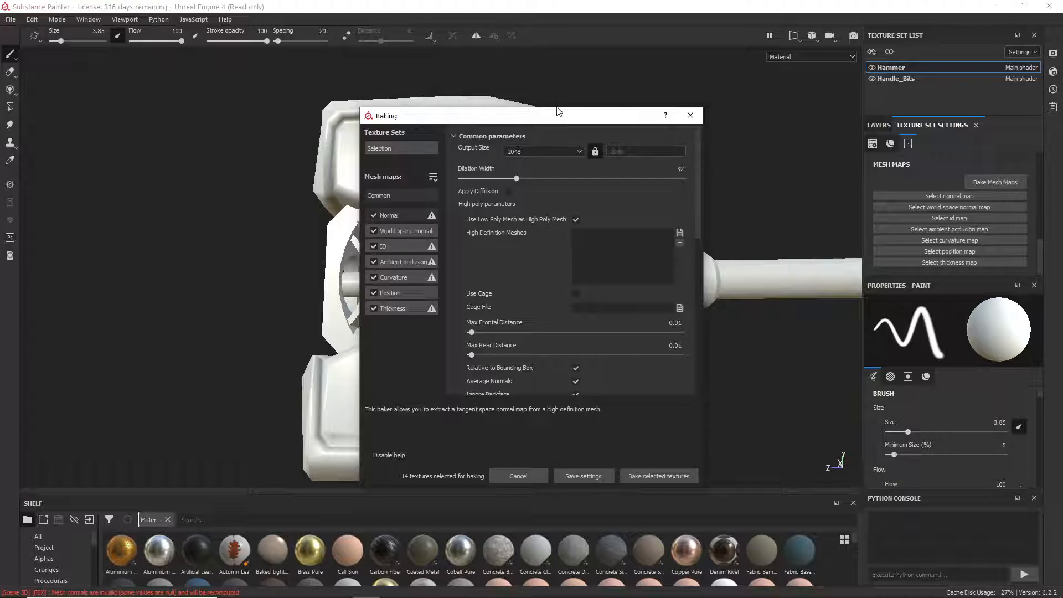
pyautogui.moveTo(537, 120); pyautogui.dragTo(756, 110)
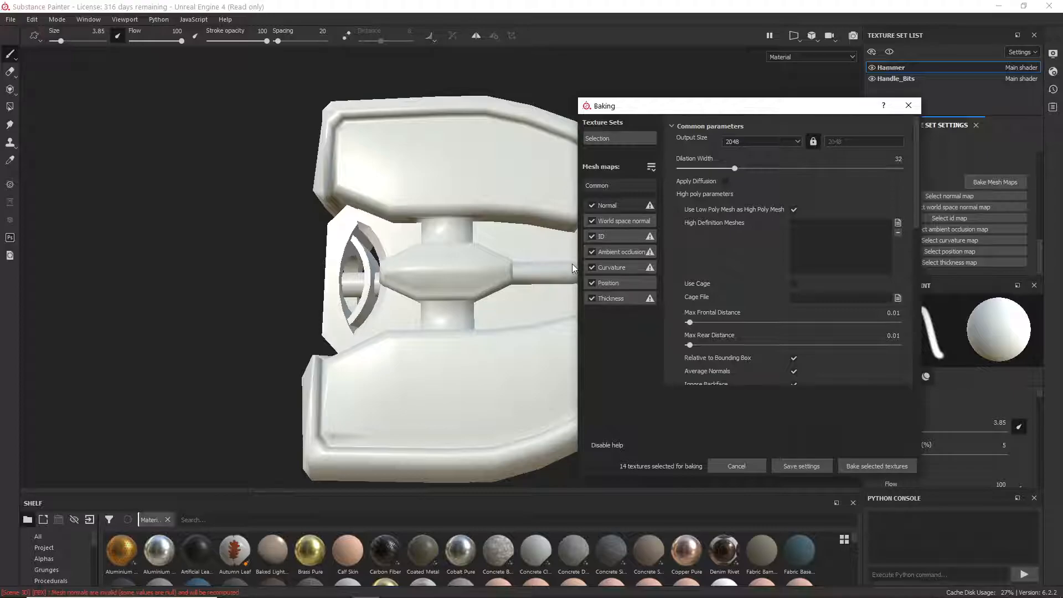
# - Load DecimatedHammerOFJustice from the HammerOfJustice folder as the high definition mesh, with Use Low Poly Mesh as High Poly Mesh off
pyautogui.click(794, 209)
pyautogui.click(794, 209)
pyautogui.click(897, 223)
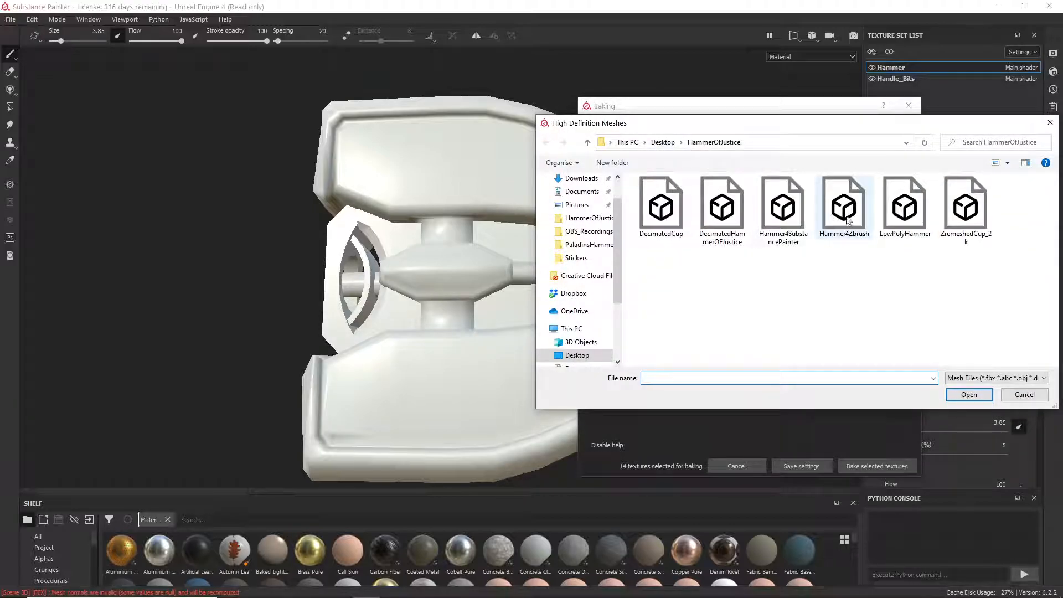
pyautogui.click(715, 211)
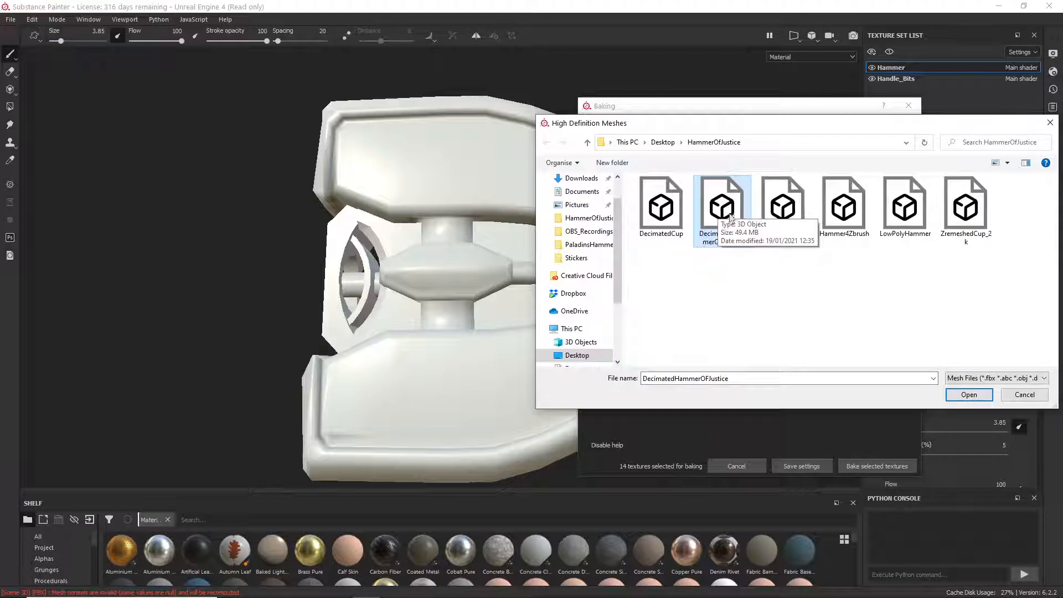
pyautogui.doubleClick(723, 209)
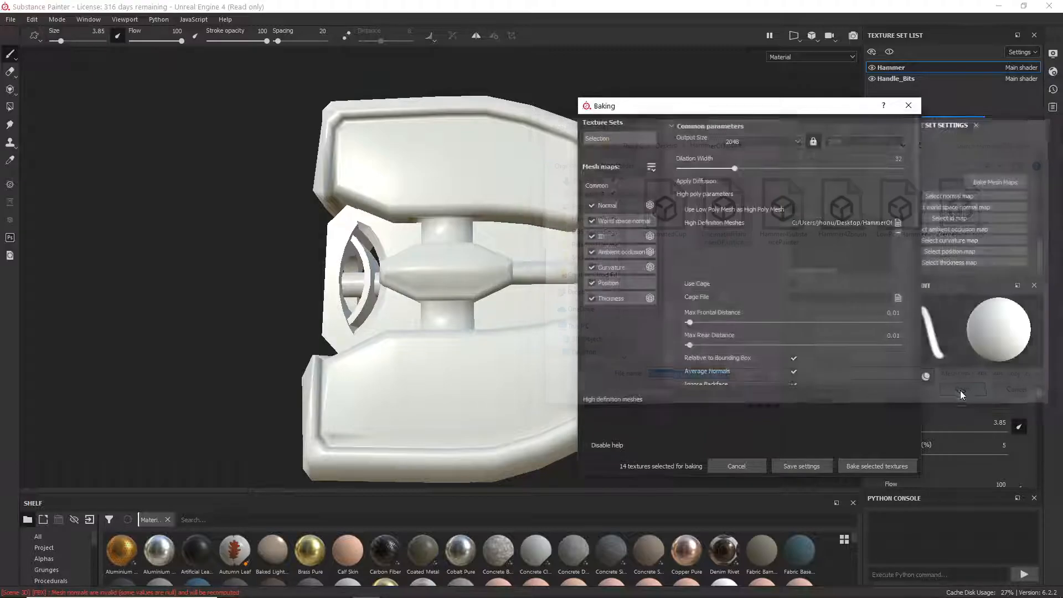
pyautogui.moveTo(681, 115); pyautogui.dragTo(605, 98)
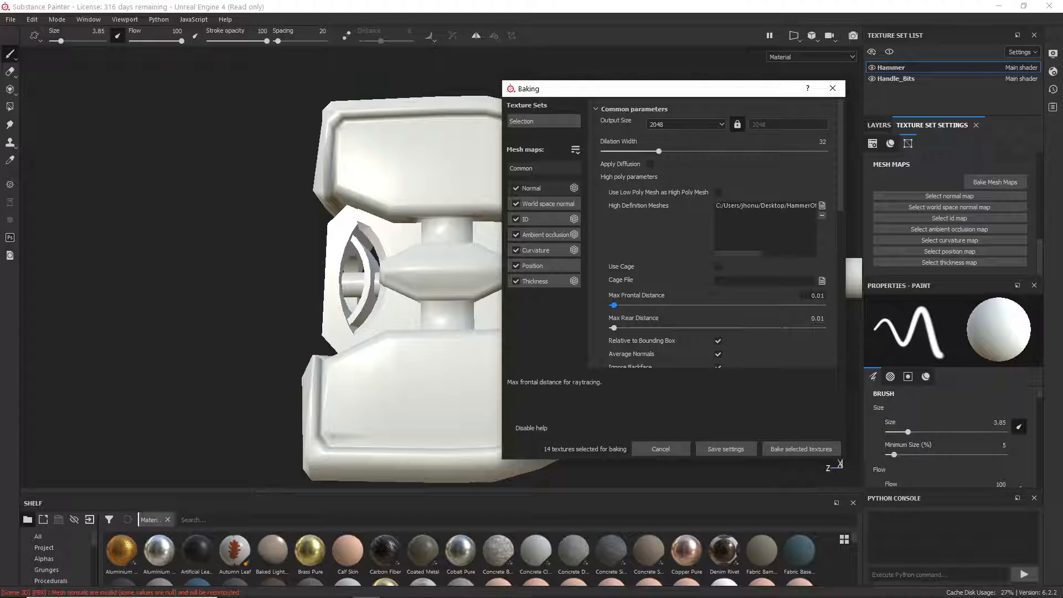
# - Review the bake's common parameters, including the frontal and rear distances, antialiasing and match options, with the dialog moved aside
pyautogui.moveTo(840, 205); pyautogui.dragTo(838, 243)
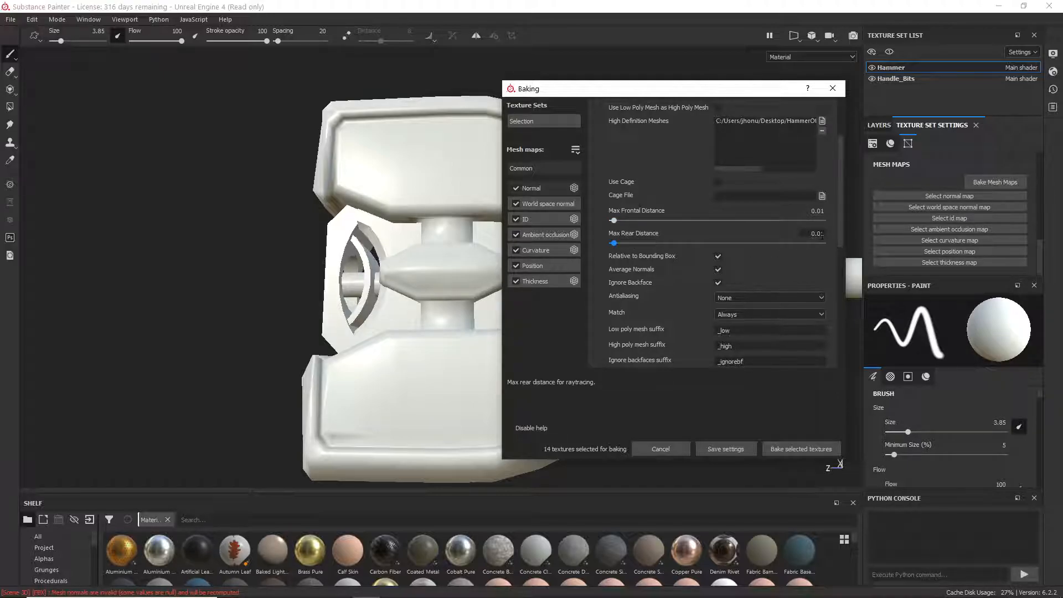
pyautogui.click(822, 234)
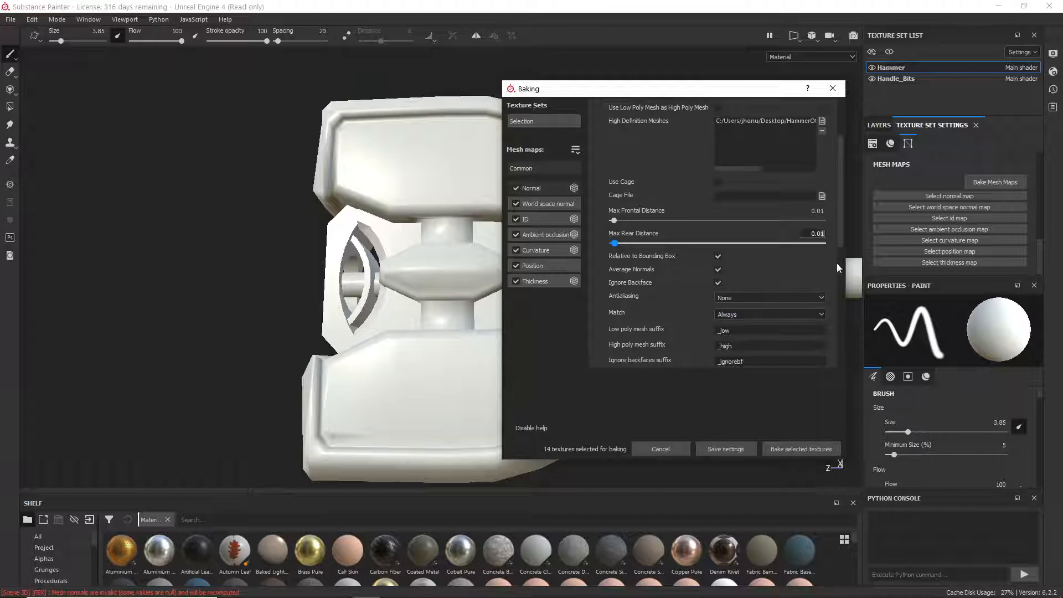
pyautogui.scroll(-1, 842, 243)
pyautogui.click(737, 270)
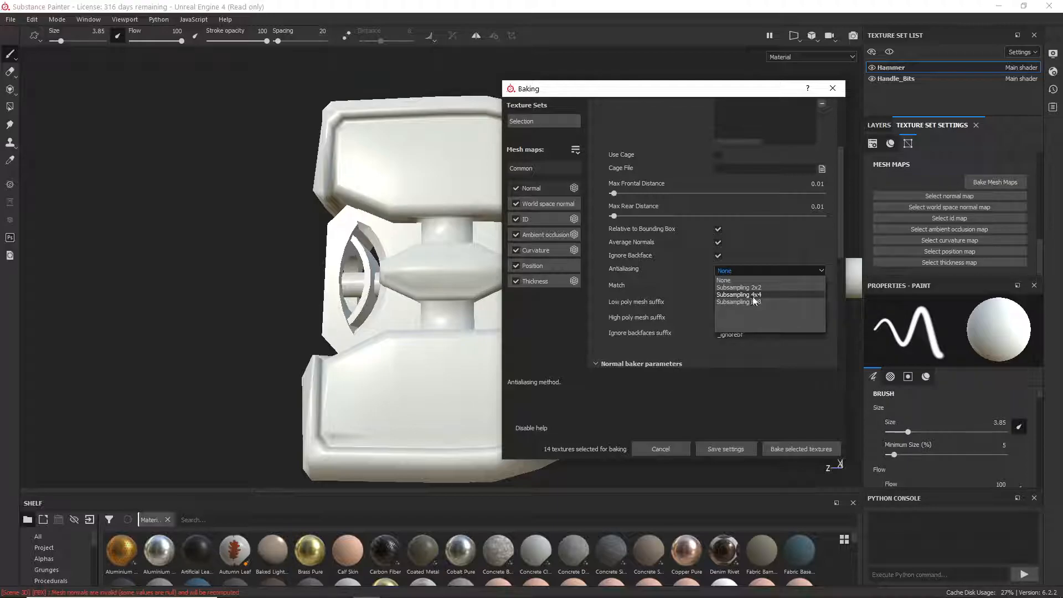
pyautogui.click(819, 271)
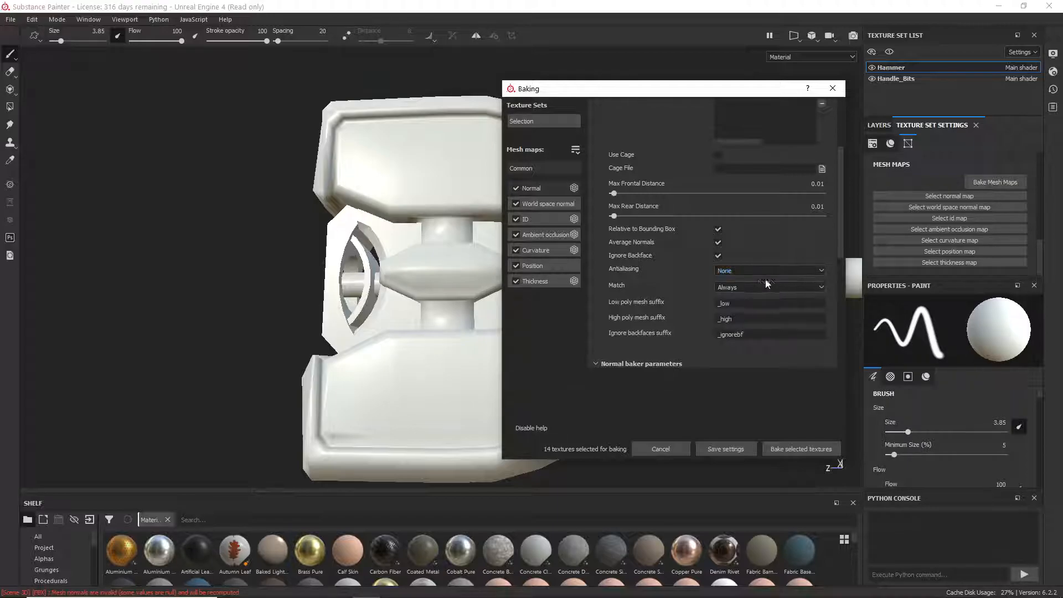
pyautogui.moveTo(669, 90); pyautogui.dragTo(618, 109)
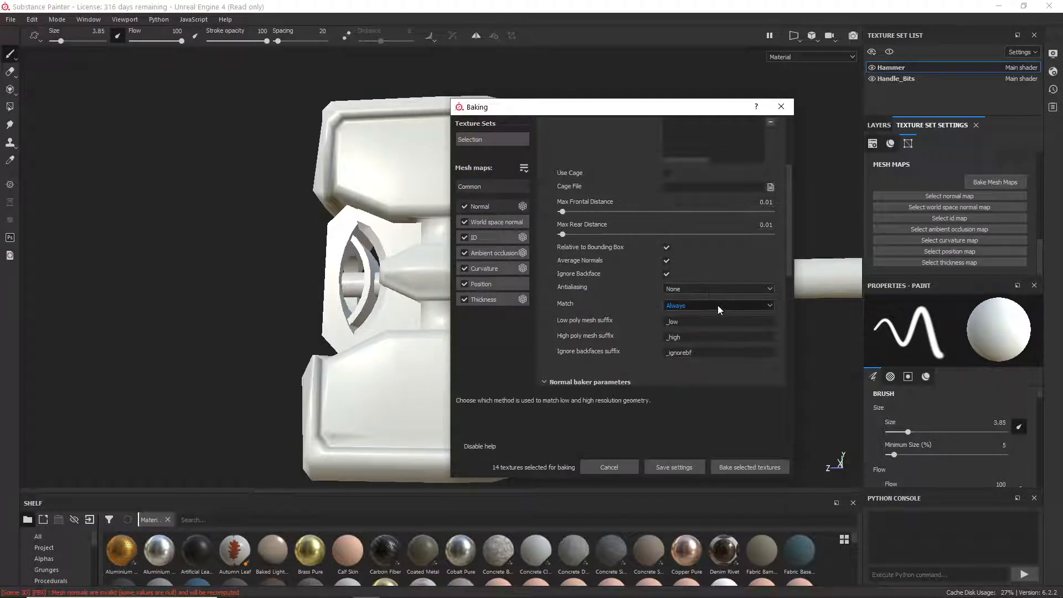
pyautogui.scroll(3, 788, 257)
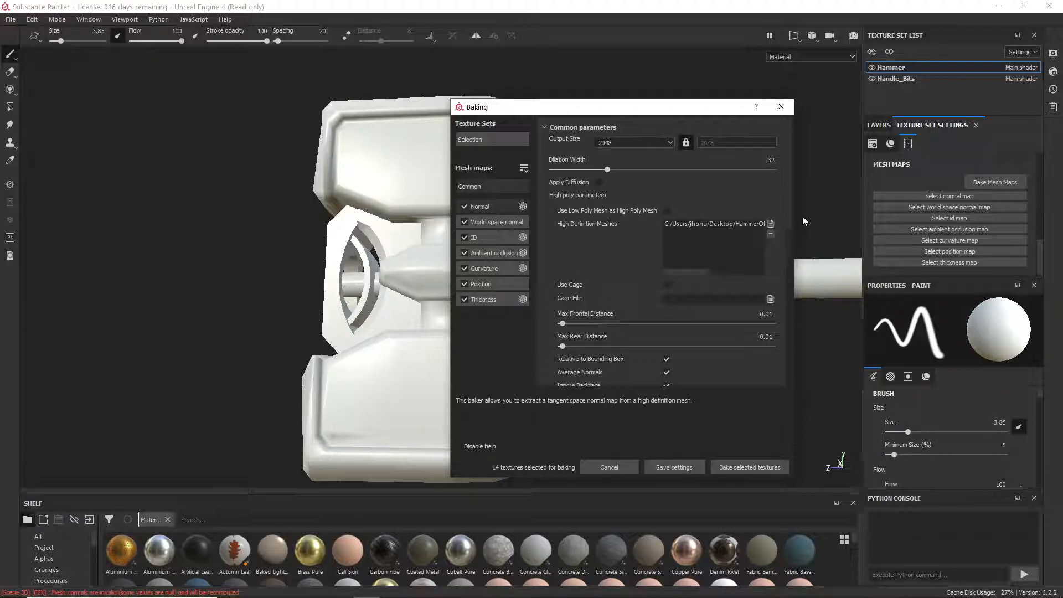
pyautogui.scroll(-2, 792, 221)
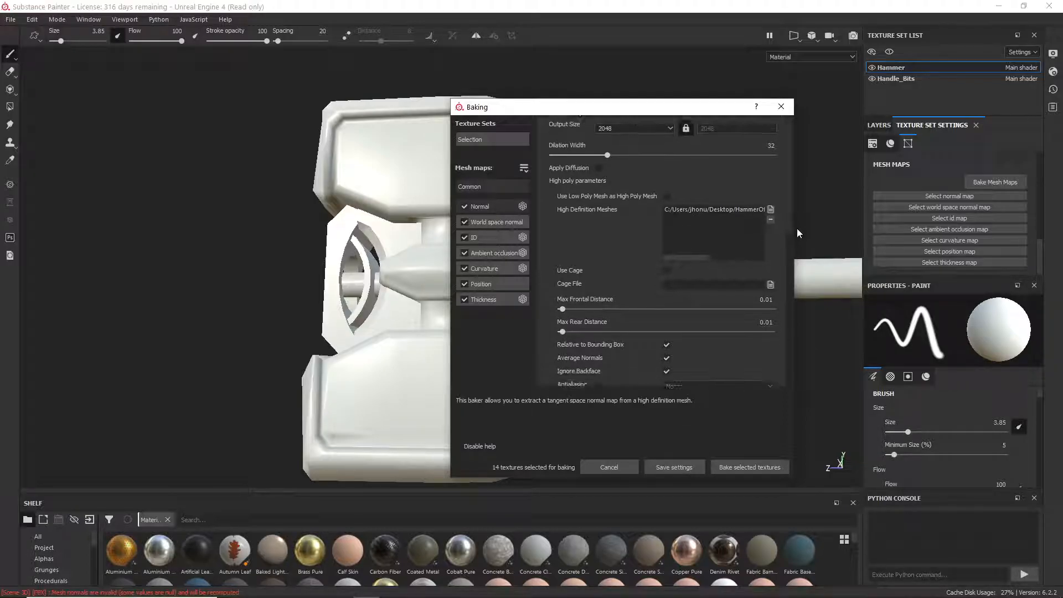
pyautogui.scroll(2, 781, 288)
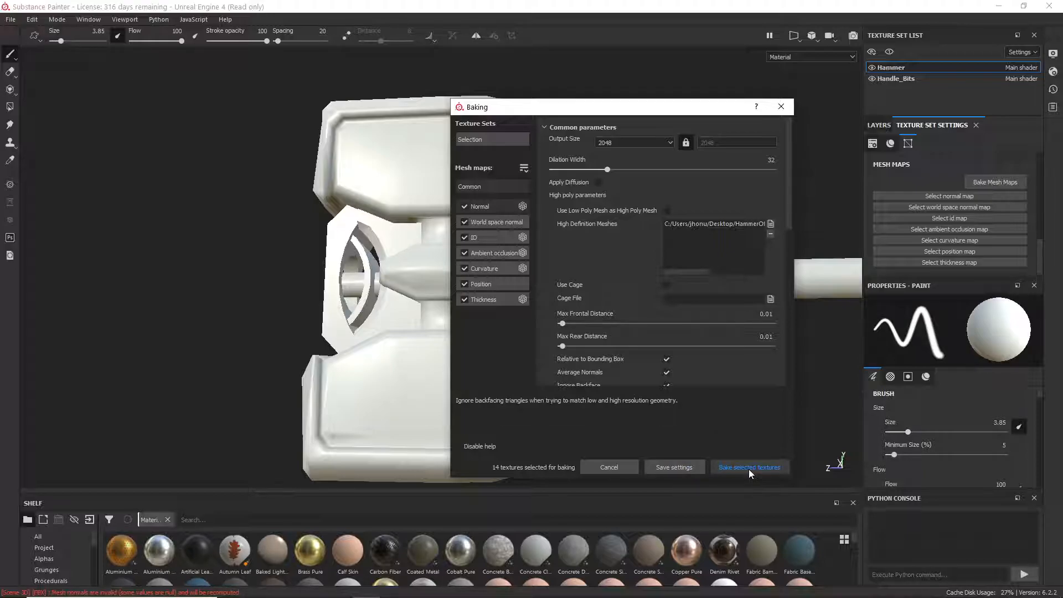
# - Check that the Hammer and Handle_Bits texture sets are both selected, bake all their mesh maps and dismiss the baking report
pyautogui.click(493, 139)
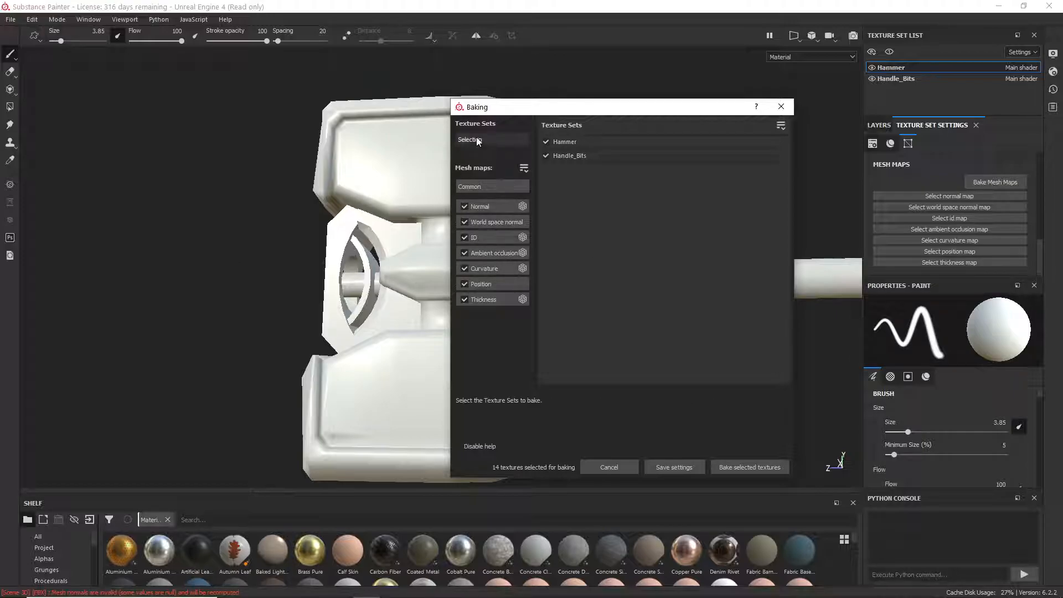
pyautogui.click(477, 187)
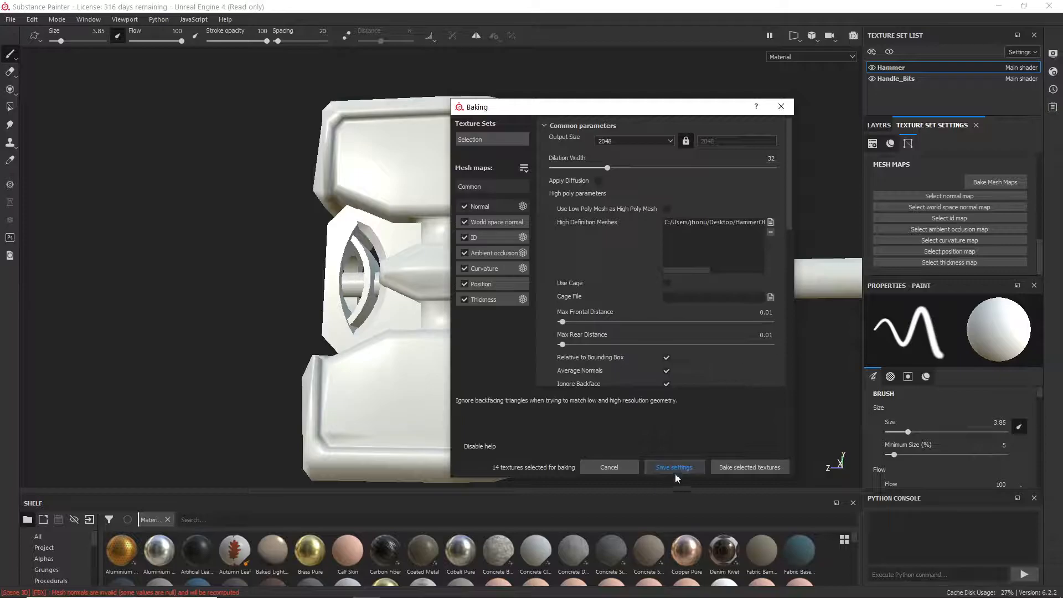
pyautogui.click(747, 468)
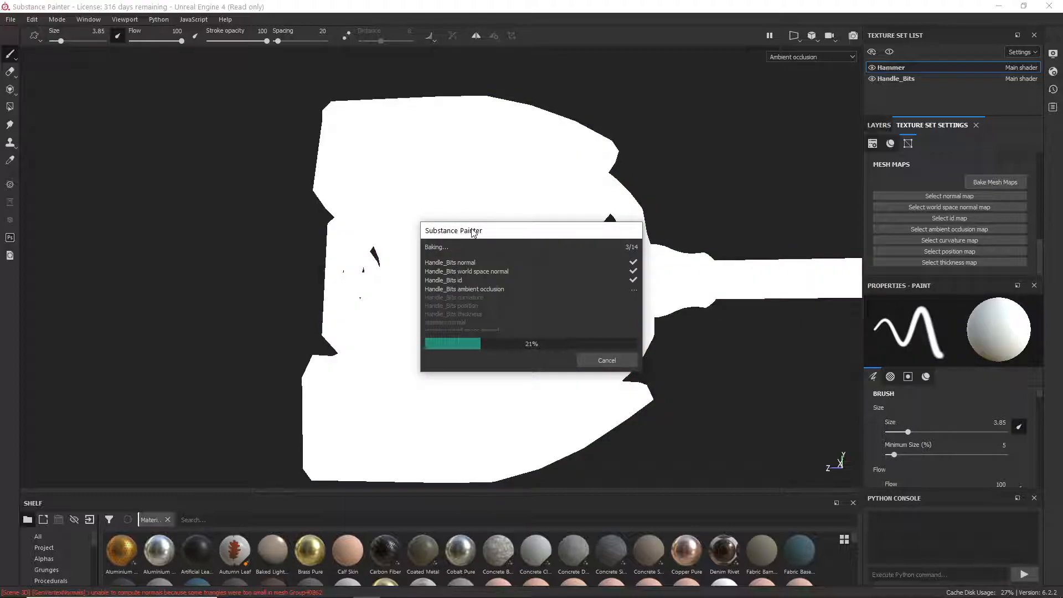
pyautogui.moveTo(473, 232); pyautogui.dragTo(735, 244)
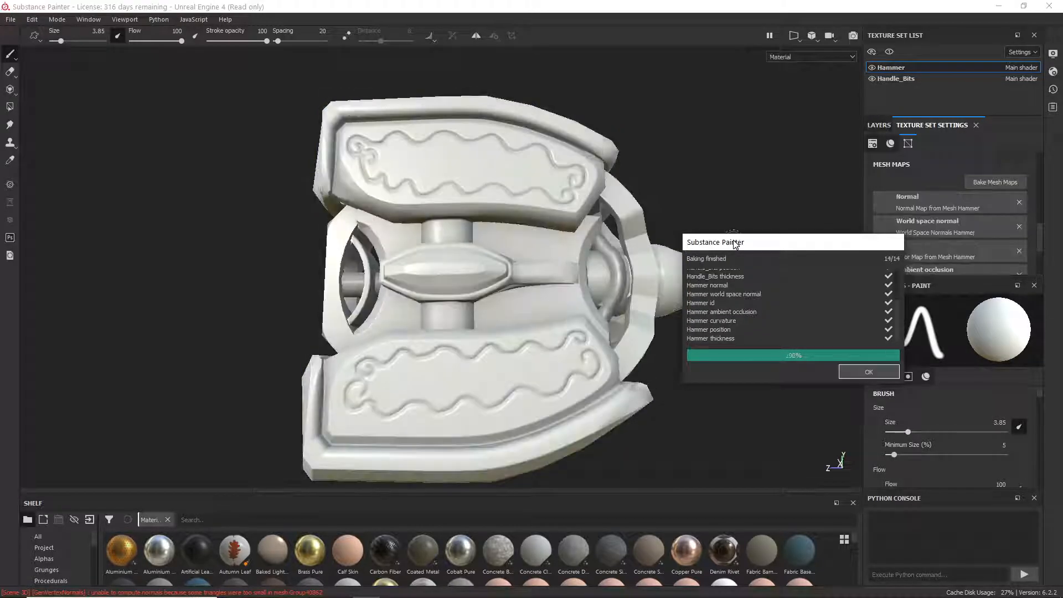
pyautogui.moveTo(735, 244); pyautogui.dragTo(685, 253)
pyautogui.click(795, 386)
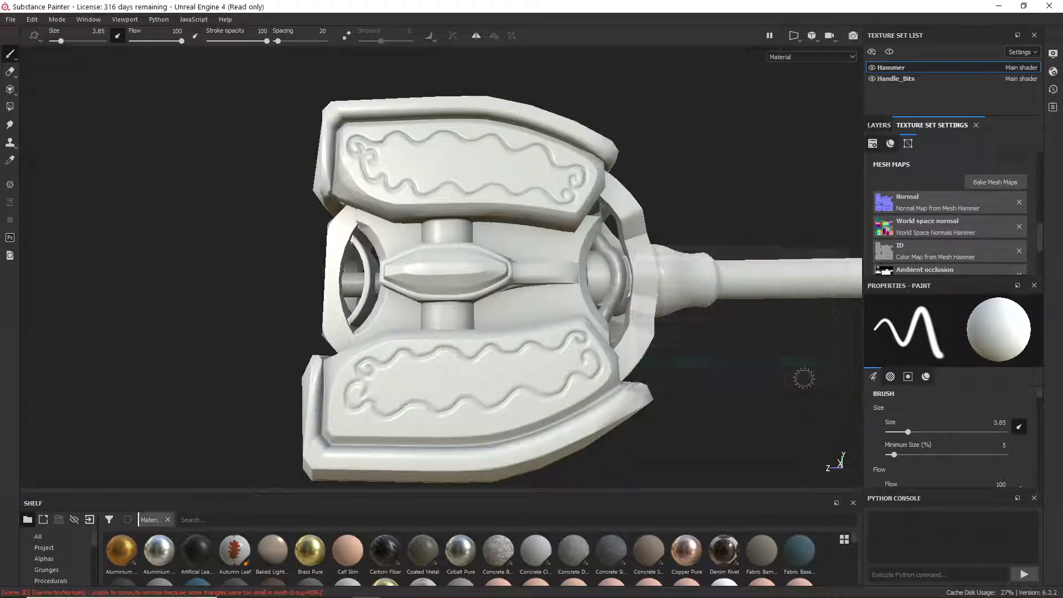
# - Examine the baked ornament panels, central core and rings on both sides of the hammer head
pyautogui.keyDown('alt'); pyautogui.moveTo(670, 349); pyautogui.dragTo(567, 307); pyautogui.keyUp('alt')
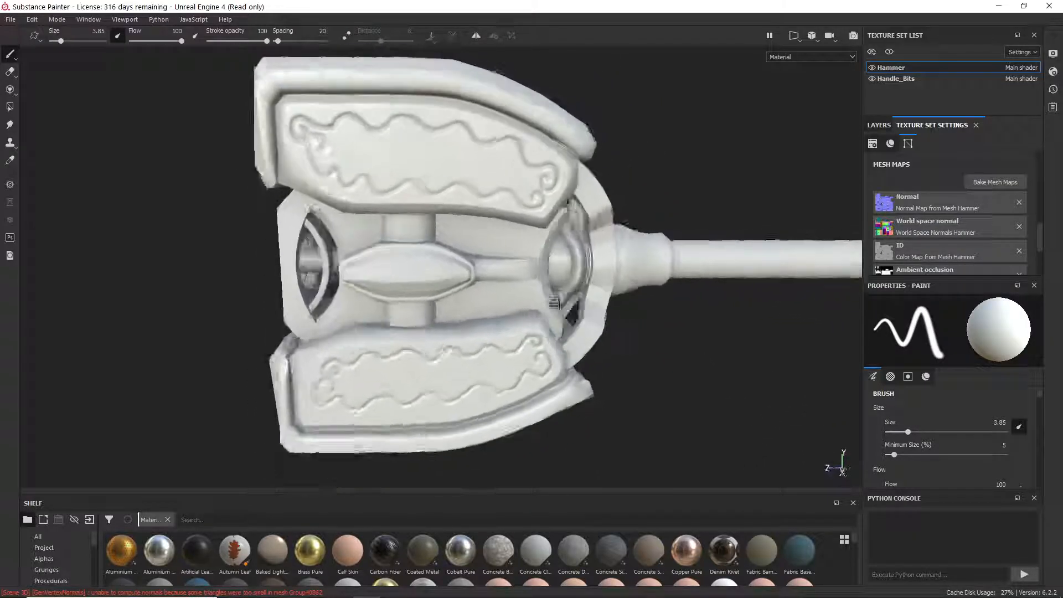
pyautogui.scroll(6, 434, 217)
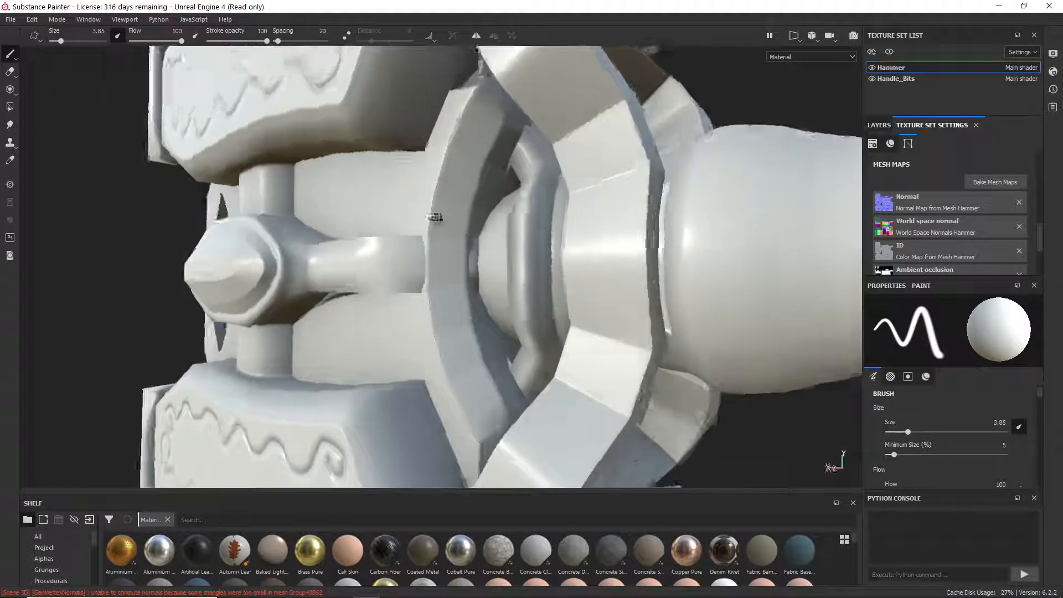
pyautogui.keyDown('alt'); pyautogui.moveTo(434, 217); pyautogui.dragTo(321, 260); pyautogui.keyUp('alt')
pyautogui.scroll(-4, 562, 233)
pyautogui.moveTo(625, 327)
pyautogui.keyDown('alt'); pyautogui.mouseDown()
pyautogui.moveTo(500, 292)
pyautogui.moveTo(313, 205)
pyautogui.moveTo(600, 221)
pyautogui.mouseUp(); pyautogui.keyUp('alt')
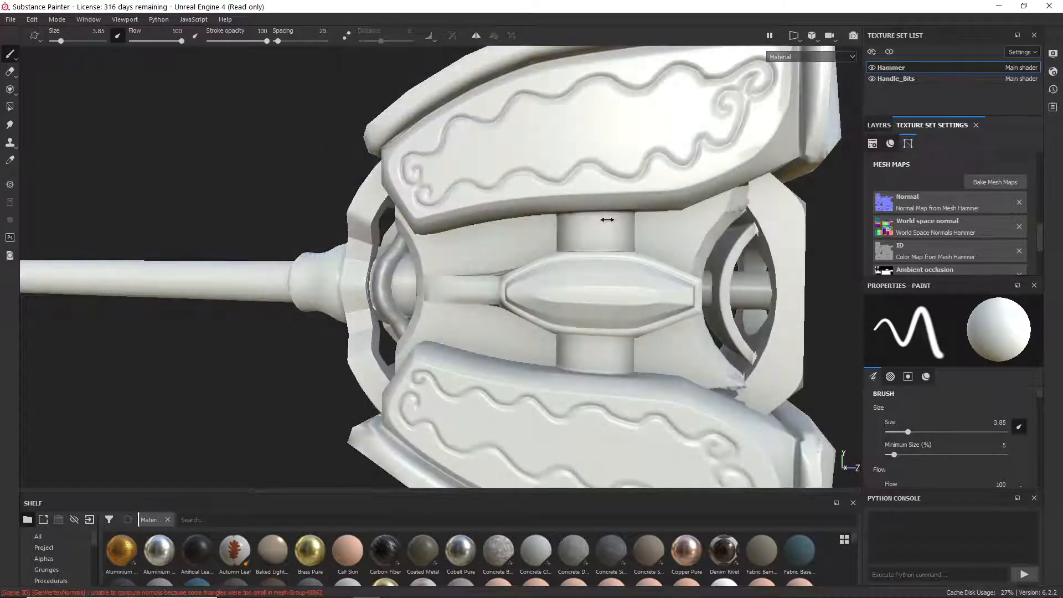
pyautogui.keyDown('alt'); pyautogui.moveTo(600, 221); pyautogui.dragTo(476, 219, button='middle'); pyautogui.keyUp('alt')
pyautogui.keyDown('alt'); pyautogui.moveTo(476, 220); pyautogui.dragTo(449, 227); pyautogui.keyUp('alt')
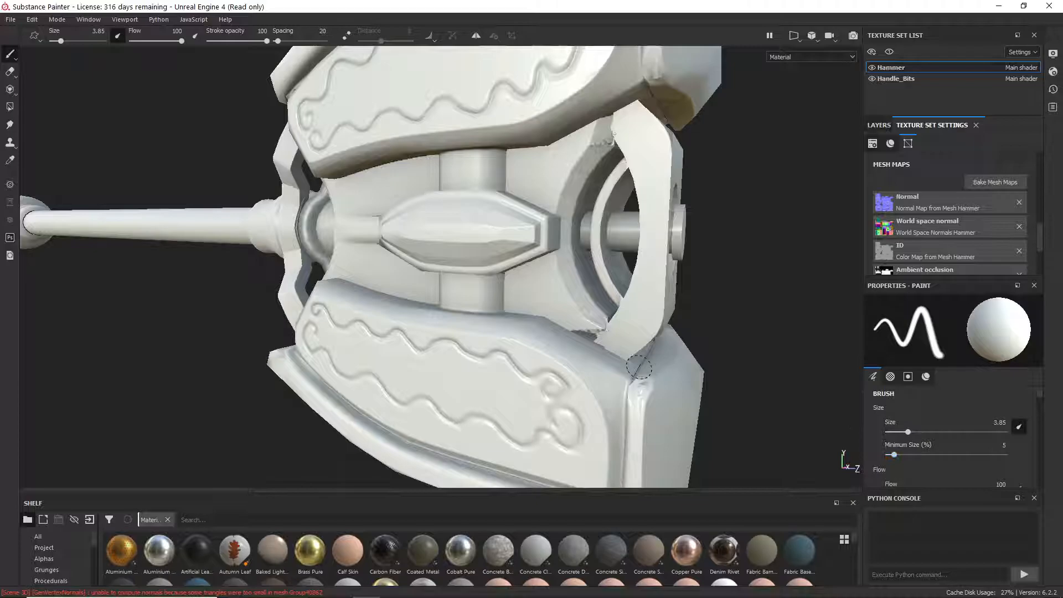
# - Inspect the baked shading up close where the head's end ring meets the lower ornament panel
pyautogui.scroll(6, 638, 367)
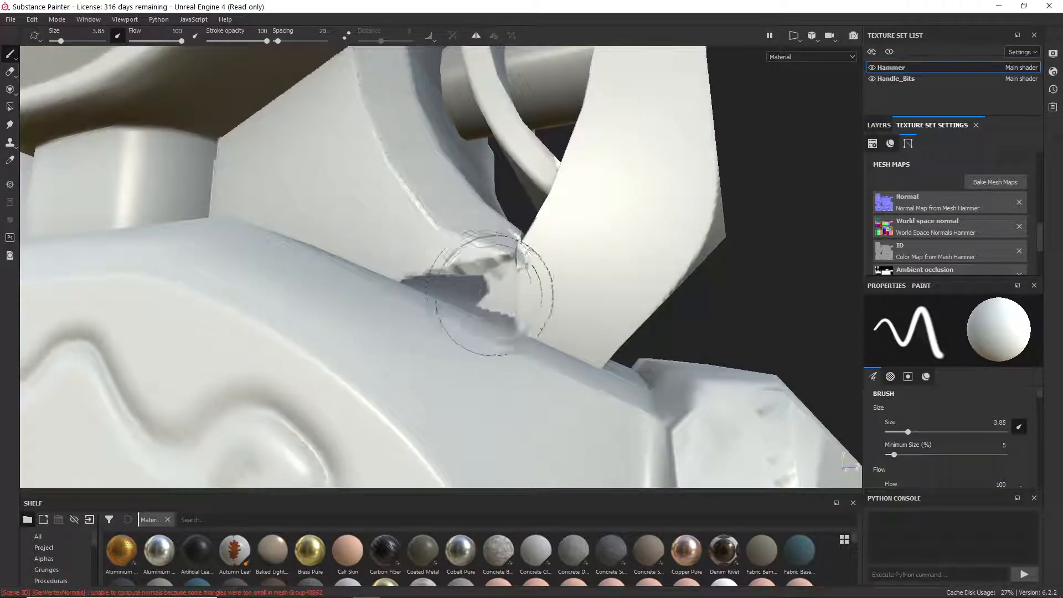
pyautogui.scroll(-5, 493, 299)
pyautogui.keyDown('alt'); pyautogui.moveTo(320, 308); pyautogui.dragTo(600, 321); pyautogui.keyUp('alt')
pyautogui.keyDown('alt'); pyautogui.moveTo(412, 322); pyautogui.dragTo(380, 289, button='middle'); pyautogui.keyUp('alt')
pyautogui.keyDown('alt'); pyautogui.moveTo(380, 290); pyautogui.dragTo(802, 317); pyautogui.keyUp('alt')
# - Orbit around the whole baked hammer to check the outer plates, brackets and handle joint
pyautogui.scroll(-5, 396, 244)
pyautogui.keyDown('alt'); pyautogui.moveTo(882, 338); pyautogui.dragTo(389, 331); pyautogui.keyUp('alt')
pyautogui.moveTo(389, 331)
pyautogui.keyDown('shift'); pyautogui.mouseDown(button='right')
pyautogui.moveTo(399, 330)
pyautogui.moveTo(351, 329)
pyautogui.moveTo(374, 328)
pyautogui.mouseUp(button='right'); pyautogui.keyUp('shift')
pyautogui.keyDown('alt'); pyautogui.moveTo(388, 331); pyautogui.dragTo(2, 363); pyautogui.keyUp('alt')
pyautogui.keyDown('alt'); pyautogui.moveTo(676, 331); pyautogui.dragTo(328, 382); pyautogui.keyUp('alt')
pyautogui.keyDown('shift'); pyautogui.moveTo(332, 336); pyautogui.dragTo(404, 338, button='right'); pyautogui.keyUp('shift')
pyautogui.keyDown('alt'); pyautogui.moveTo(404, 338); pyautogui.dragTo(360, 321); pyautogui.keyUp('alt')
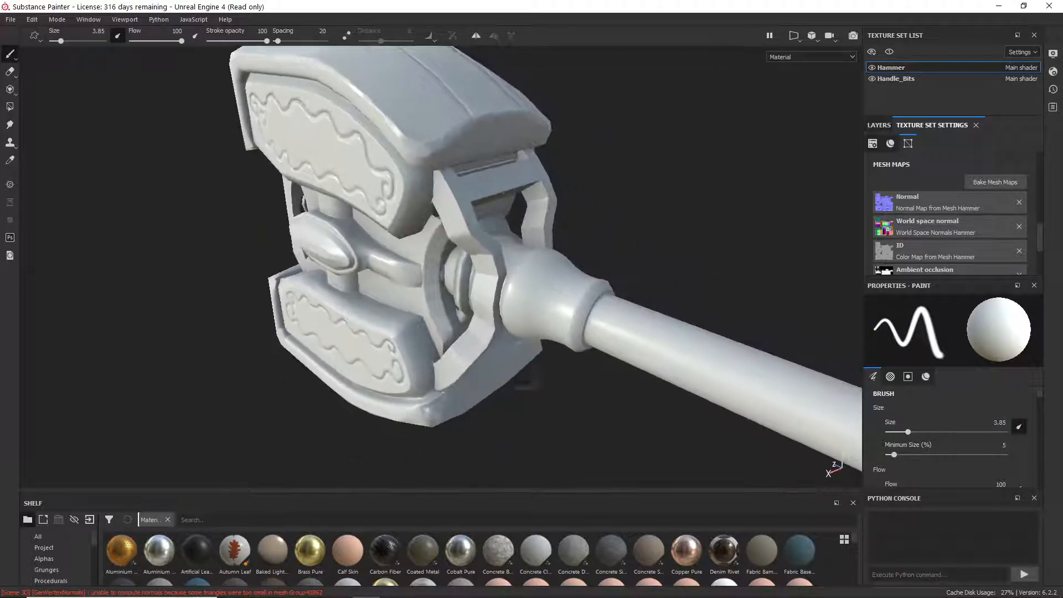
# - Look through the paint brush properties and the Hammer texture set's list of baked mesh maps
pyautogui.scroll(-10, 877, 425)
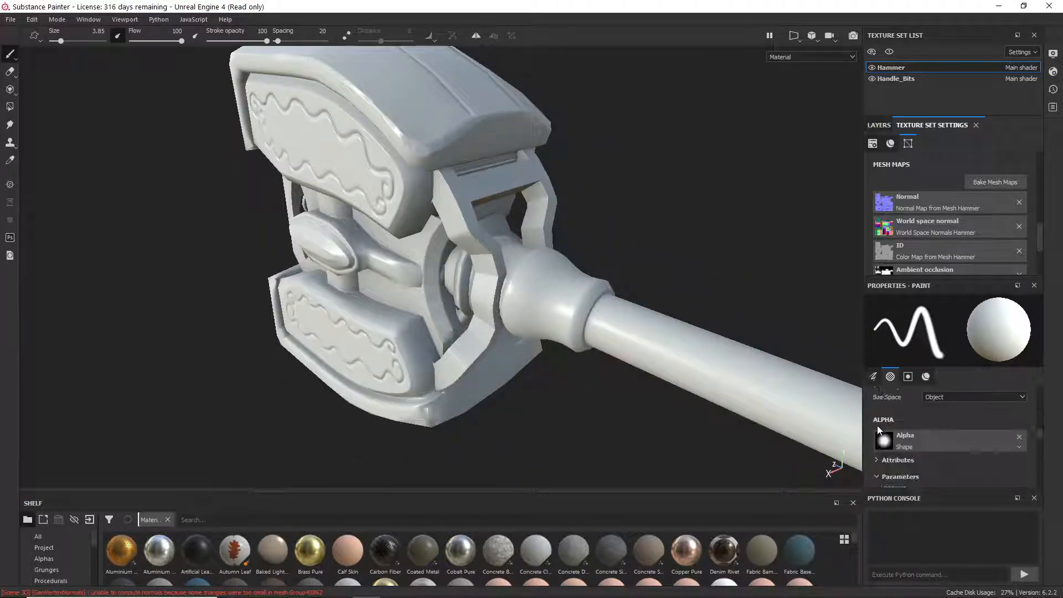
pyautogui.scroll(-2, 877, 425)
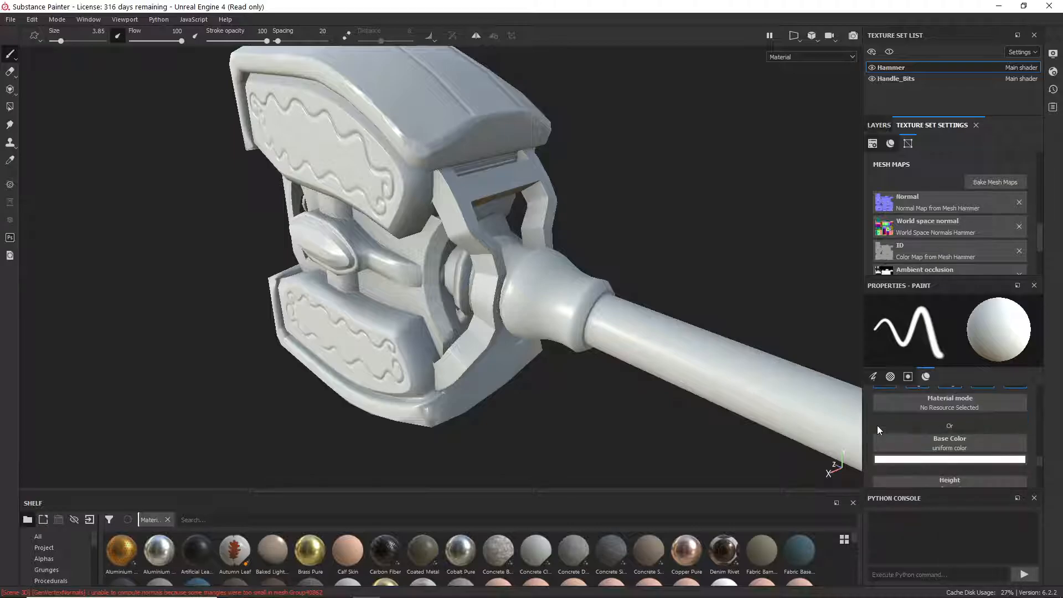
pyautogui.scroll(-3, 955, 236)
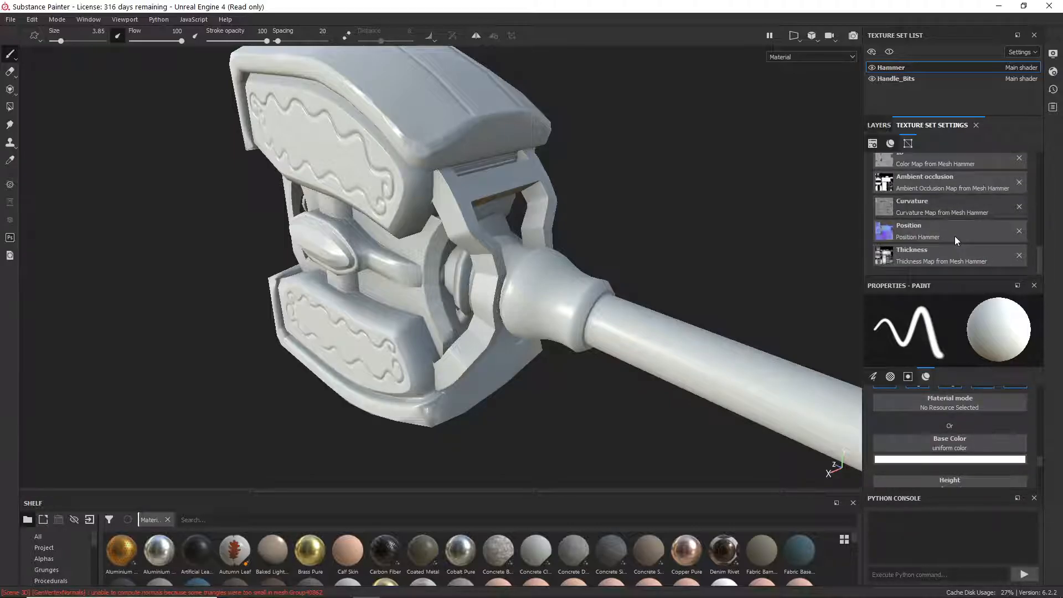
pyautogui.keyDown('alt'); pyautogui.moveTo(619, 264); pyautogui.dragTo(540, 256); pyautogui.keyUp('alt')
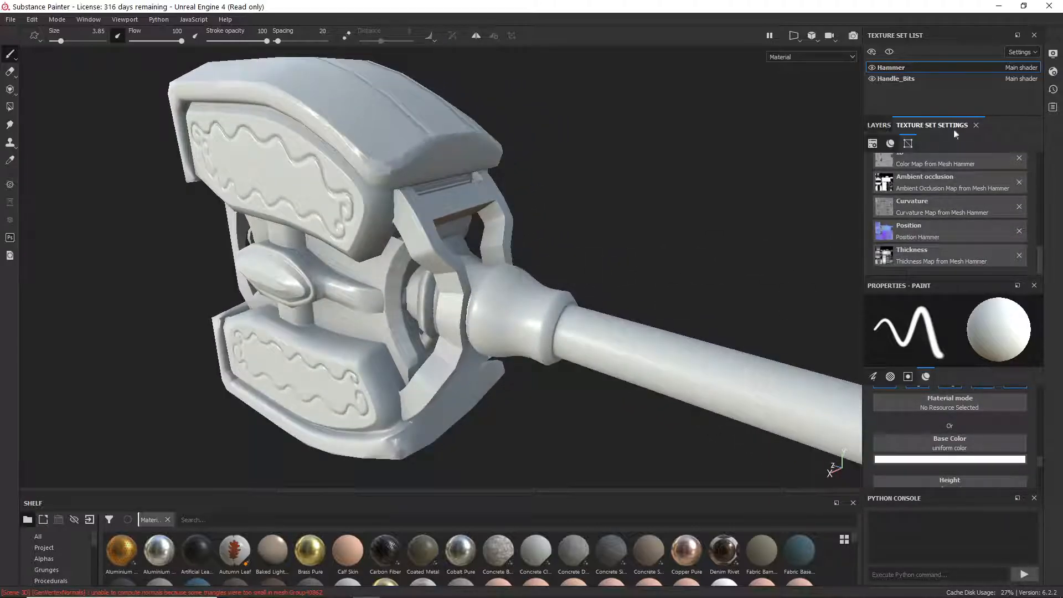
# - Show the mesh wireframe over the hammer through the display settings, with wireframe opacity at 100
pyautogui.click(1052, 53)
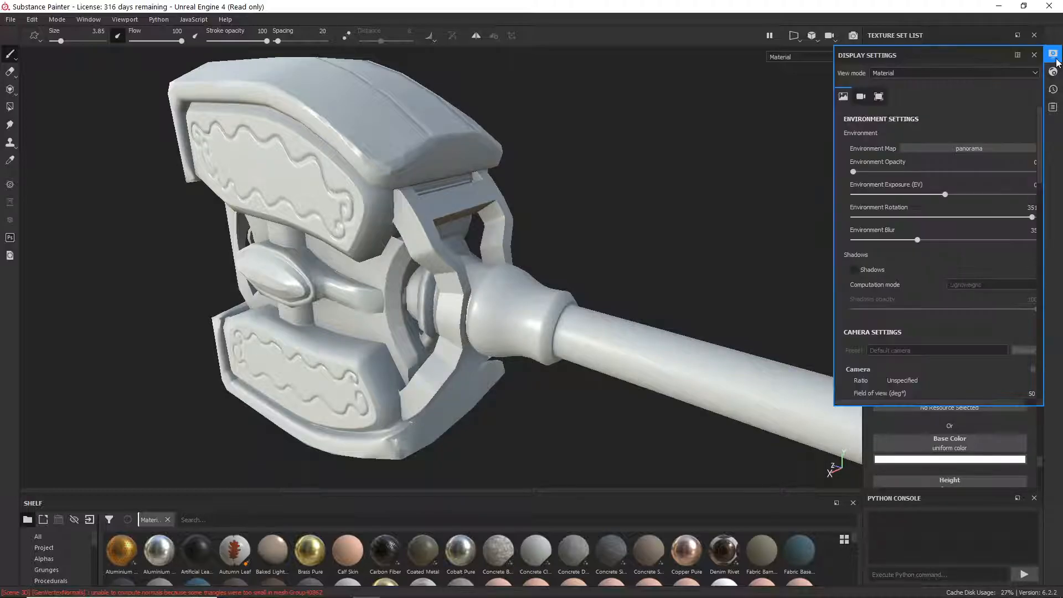
pyautogui.scroll(-10, 956, 262)
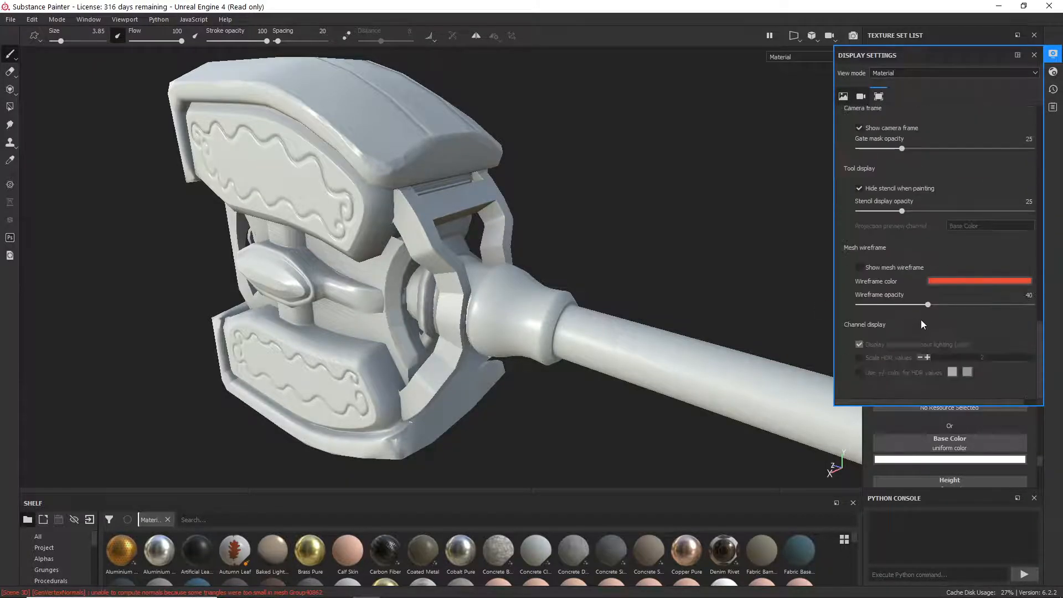
pyautogui.click(1052, 54)
pyautogui.click(1052, 54)
pyautogui.click(859, 267)
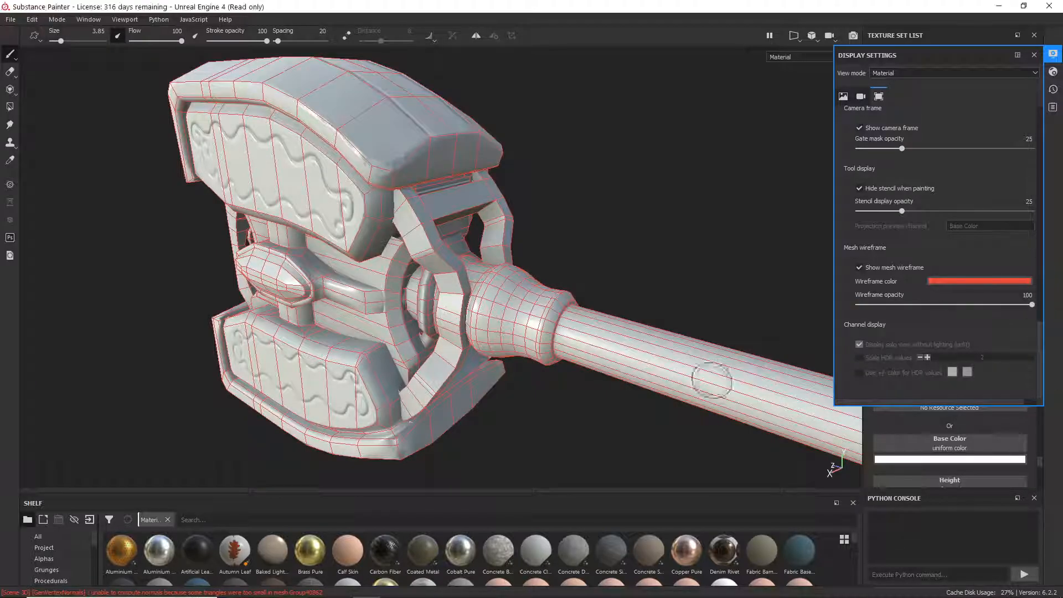
# - Compare the low-poly wireframe with the baked swirl ornaments, panel edges and top plate of the hammer head
pyautogui.scroll(10, 416, 302)
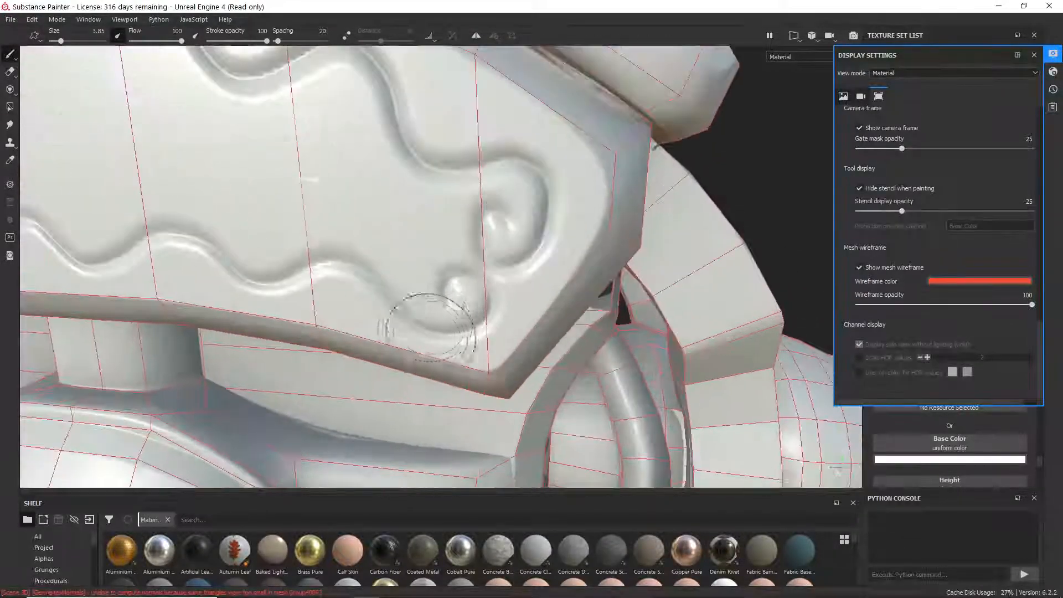
pyautogui.keyDown('alt'); pyautogui.moveTo(426, 327); pyautogui.dragTo(367, 273); pyautogui.keyUp('alt')
pyautogui.keyDown('alt'); pyautogui.moveTo(368, 272); pyautogui.dragTo(439, 268, button='middle'); pyautogui.keyUp('alt')
pyautogui.keyDown('alt'); pyautogui.moveTo(439, 268); pyautogui.dragTo(466, 276, button='right'); pyautogui.keyUp('alt')
pyautogui.moveTo(511, 299)
pyautogui.keyDown('alt'); pyautogui.mouseDown()
pyautogui.moveTo(408, 299)
pyautogui.moveTo(567, 309)
pyautogui.moveTo(529, 308)
pyautogui.mouseUp(); pyautogui.keyUp('alt')
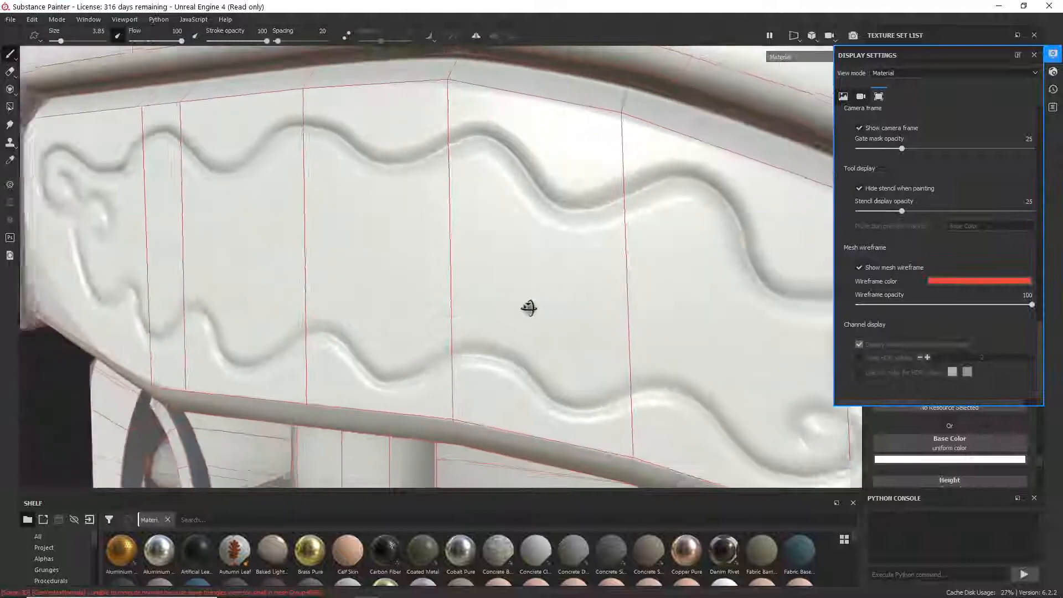
pyautogui.scroll(-3, 521, 316)
pyautogui.moveTo(551, 330); pyautogui.dragTo(492, 307, button='middle')
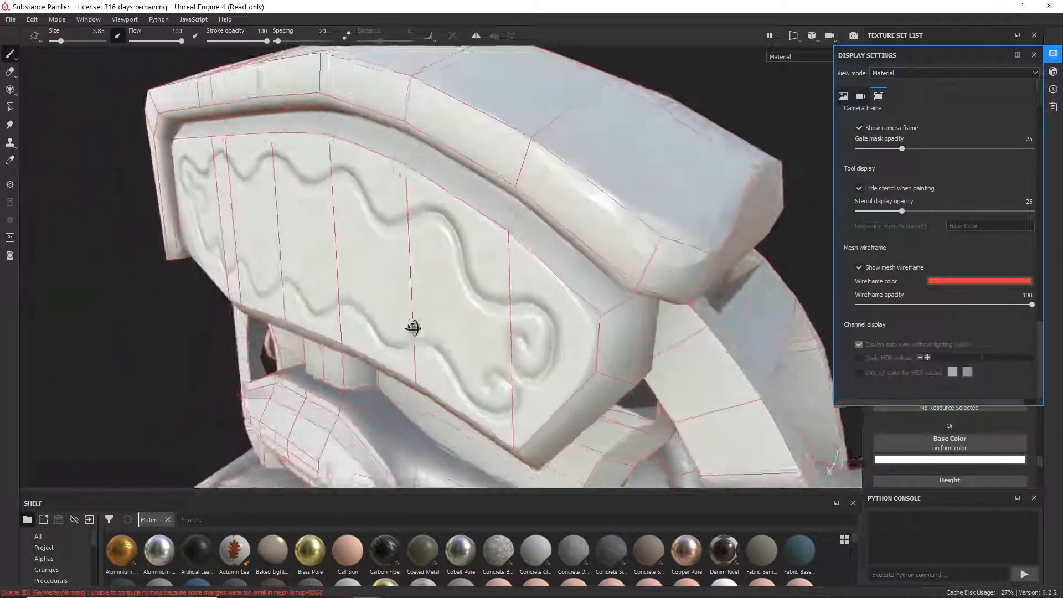
pyautogui.keyDown('alt'); pyautogui.moveTo(409, 282); pyautogui.dragTo(455, 289); pyautogui.keyUp('alt')
pyautogui.scroll(5, 455, 289)
pyautogui.moveTo(562, 301); pyautogui.dragTo(596, 386, button='middle')
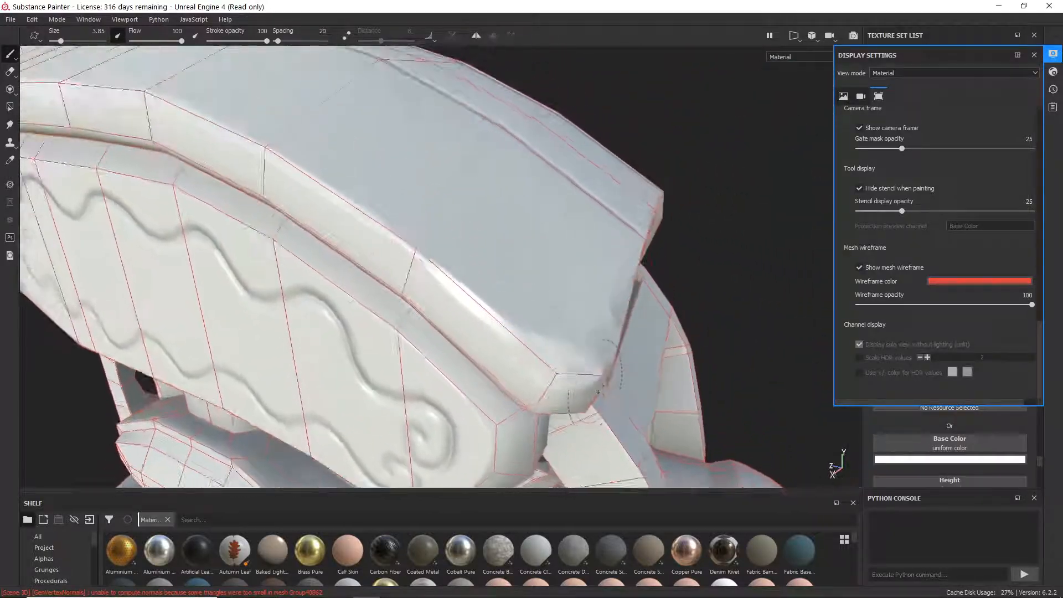
pyautogui.scroll(-3, 486, 328)
pyautogui.moveTo(509, 324); pyautogui.dragTo(581, 233, button='middle')
pyautogui.keyDown('alt'); pyautogui.moveTo(581, 232); pyautogui.dragTo(553, 257); pyautogui.keyUp('alt')
# - Switch to ZBrush and try pulling up the surface of the high-poly head's top plate with the Move brush
pyautogui.hotkey('alt', 'Tab')
pyautogui.click(469, 324)
pyautogui.keyDown('alt'); pyautogui.moveTo(470, 324); pyautogui.dragTo(484, 242, button='right'); pyautogui.keyUp('alt')
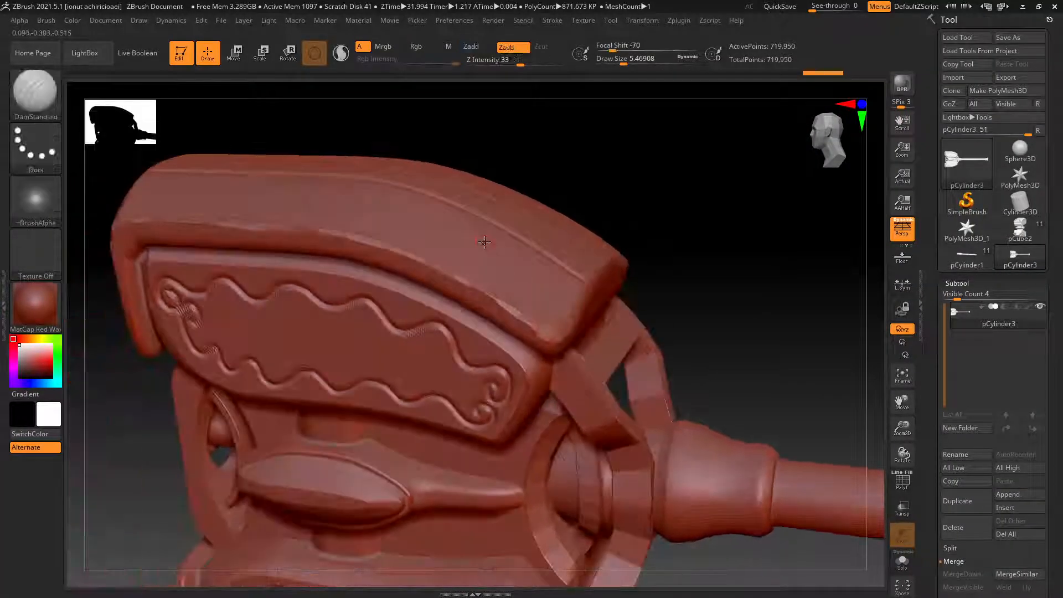
pyautogui.press('b')
pyautogui.press('m')
pyautogui.press('v')
pyautogui.moveTo(524, 250)
pyautogui.mouseDown(button='right')
pyautogui.moveTo(507, 256)
pyautogui.moveTo(512, 293)
pyautogui.mouseUp(button='right')
pyautogui.moveTo(554, 244); pyautogui.dragTo(496, 279, button='right')
pyautogui.moveTo(523, 238); pyautogui.dragTo(523, 196)
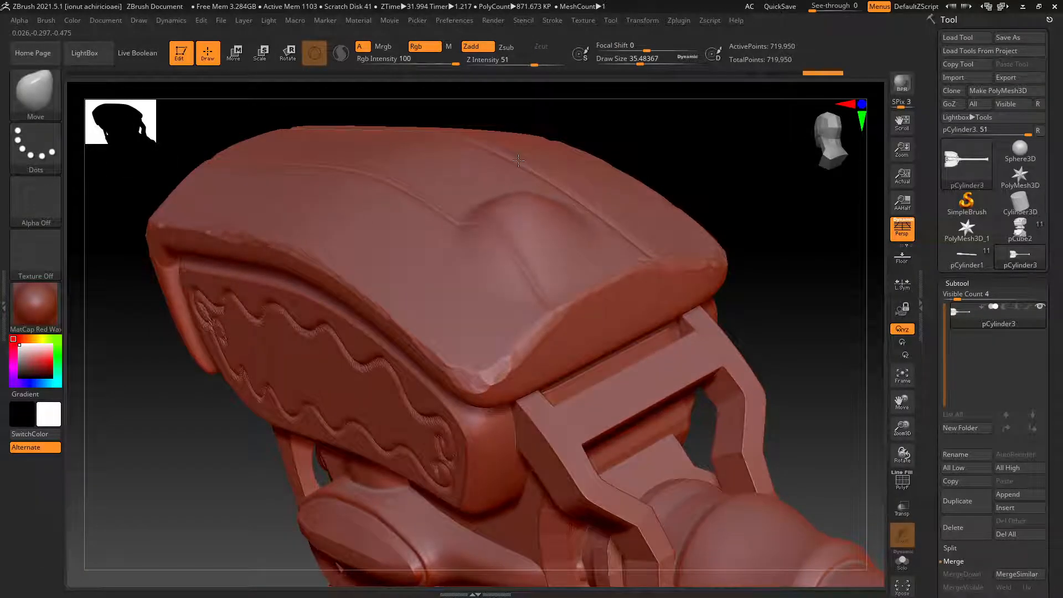
pyautogui.moveTo(519, 160); pyautogui.dragTo(548, 256, button='right')
pyautogui.moveTo(671, 321)
pyautogui.mouseDown(button='right')
pyautogui.moveTo(627, 360)
pyautogui.moveTo(605, 291)
pyautogui.moveTo(573, 341)
pyautogui.moveTo(519, 313)
pyautogui.moveTo(590, 313)
pyautogui.moveTo(517, 307)
pyautogui.moveTo(552, 339)
pyautogui.moveTo(636, 353)
pyautogui.mouseUp(button='right')
pyautogui.press('ctrl')
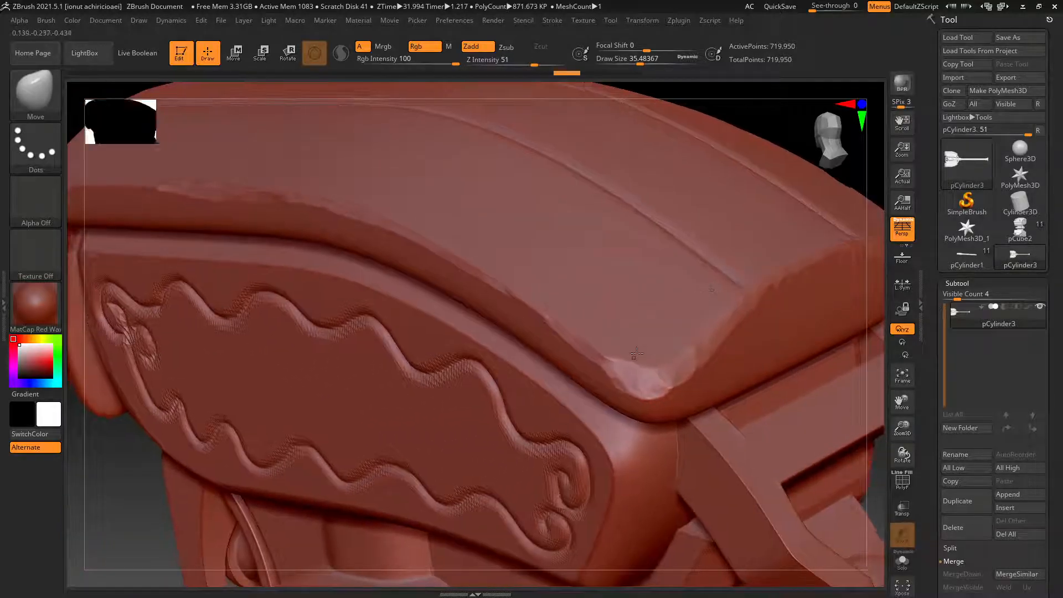
# - Return to Substance Painter and turn off the mesh wireframe display
pyautogui.click(1023, 7)
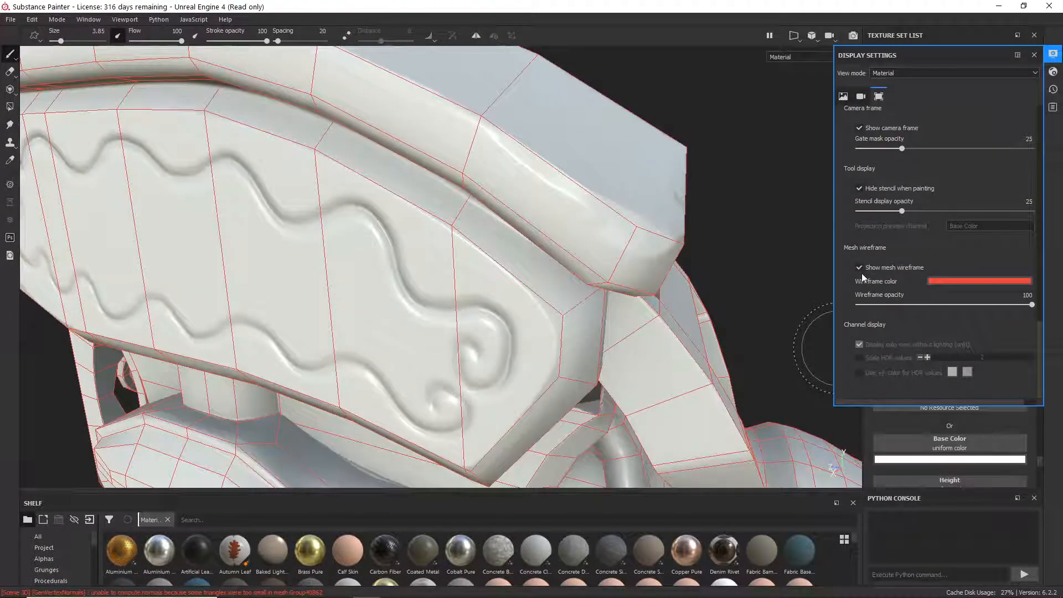
pyautogui.click(860, 267)
pyautogui.click(860, 267)
pyautogui.click(860, 267)
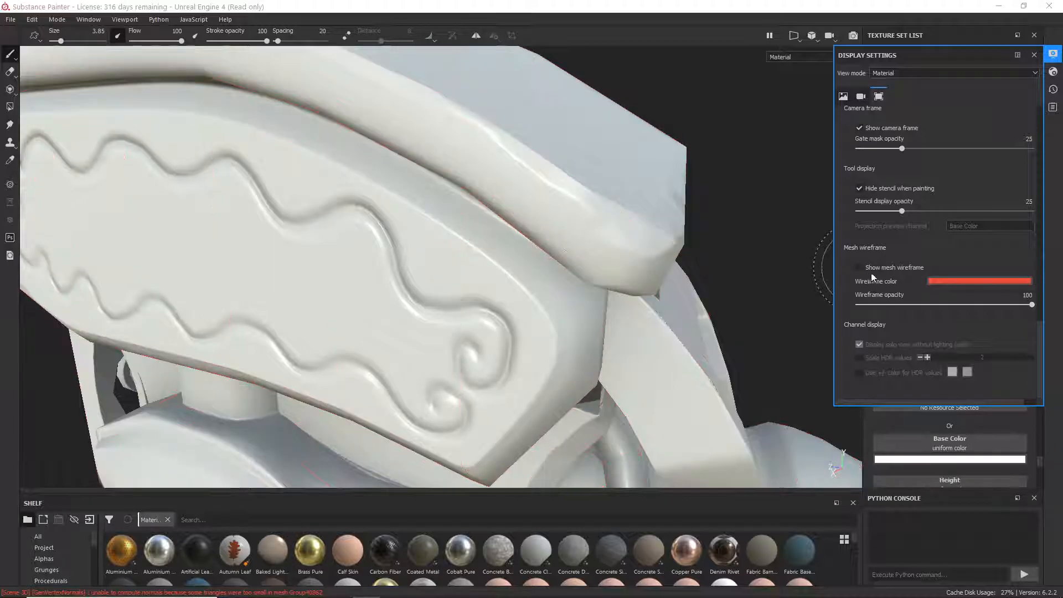
# - Close the display settings and bring the whole baked hammer head into view
pyautogui.keyDown('alt'); pyautogui.moveTo(443, 237); pyautogui.dragTo(297, 189); pyautogui.keyUp('alt')
pyautogui.click(1050, 55)
pyautogui.scroll(10, 1038, 216)
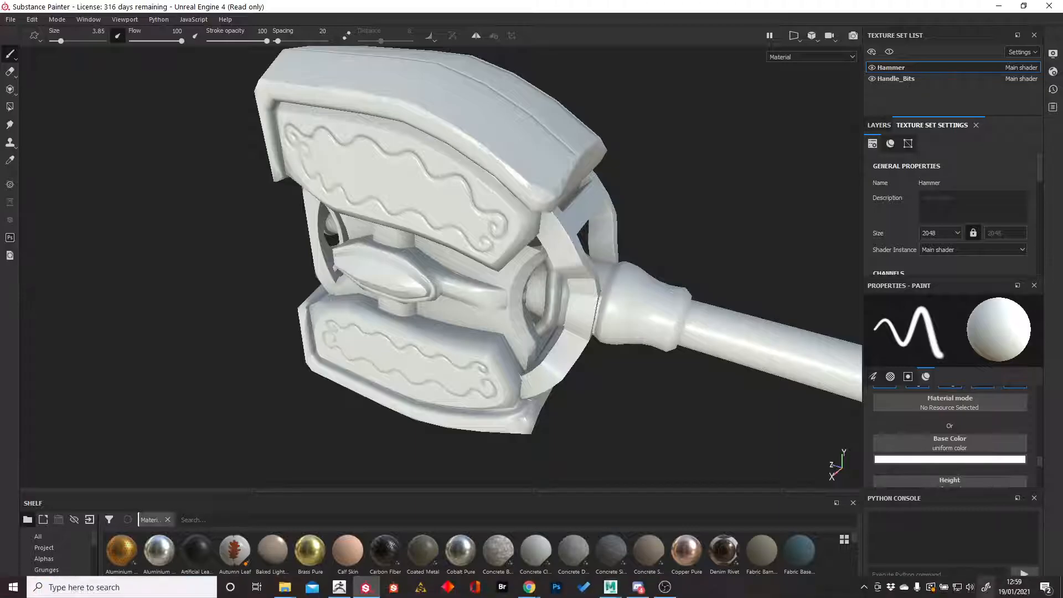
# - Check the current time and the live voice channel in Discord, and return to Substance Painter
pyautogui.click(1015, 590)
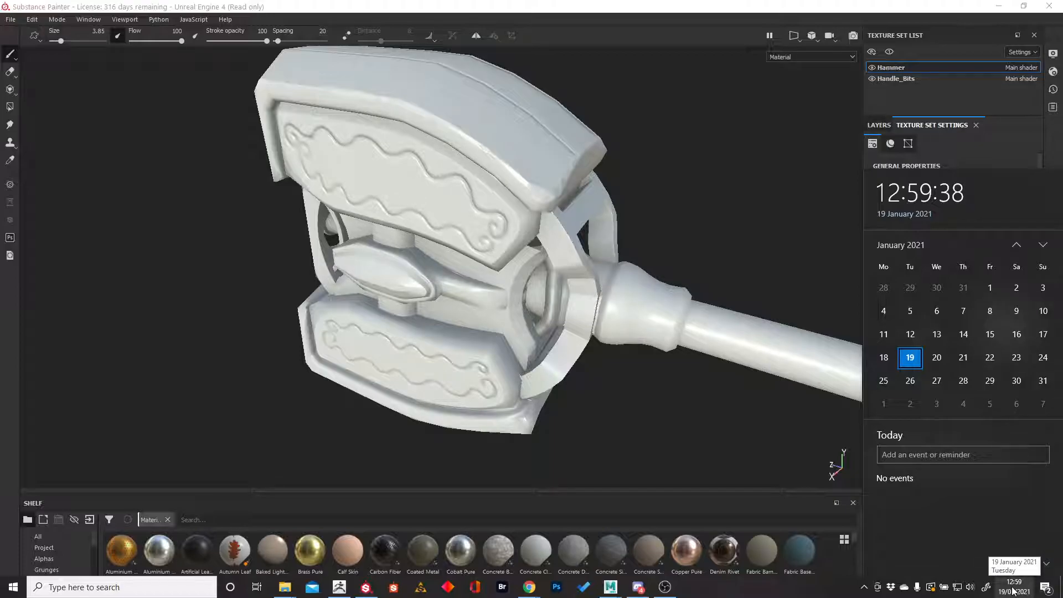
pyautogui.click(639, 587)
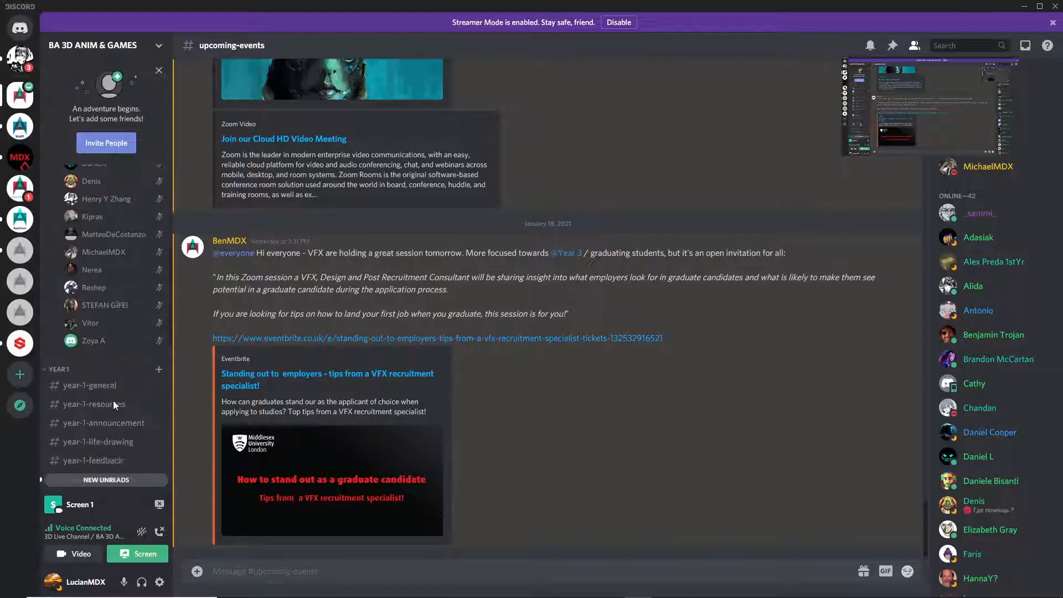
pyautogui.click(1024, 6)
# - Inspect the baked hammer head from another angle and look over the Main shader's parameters
pyautogui.moveTo(498, 227)
pyautogui.keyDown('alt'); pyautogui.mouseDown()
pyautogui.moveTo(474, 236)
pyautogui.moveTo(527, 206)
pyautogui.moveTo(464, 238)
pyautogui.mouseUp(); pyautogui.keyUp('alt')
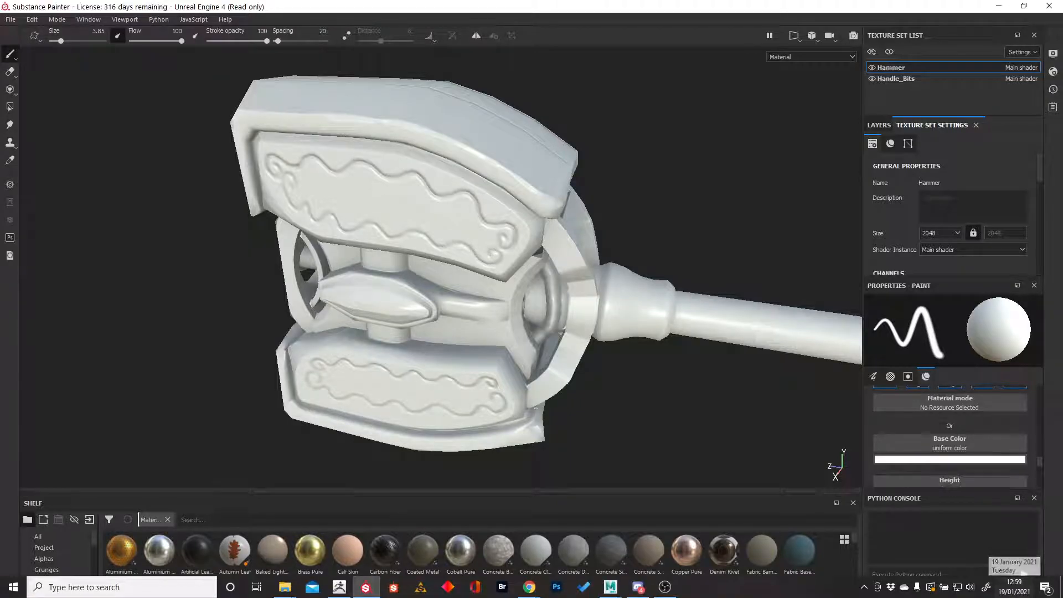
pyautogui.keyDown('alt'); pyautogui.moveTo(468, 281); pyautogui.dragTo(717, 255); pyautogui.keyUp('alt')
pyautogui.click(1053, 73)
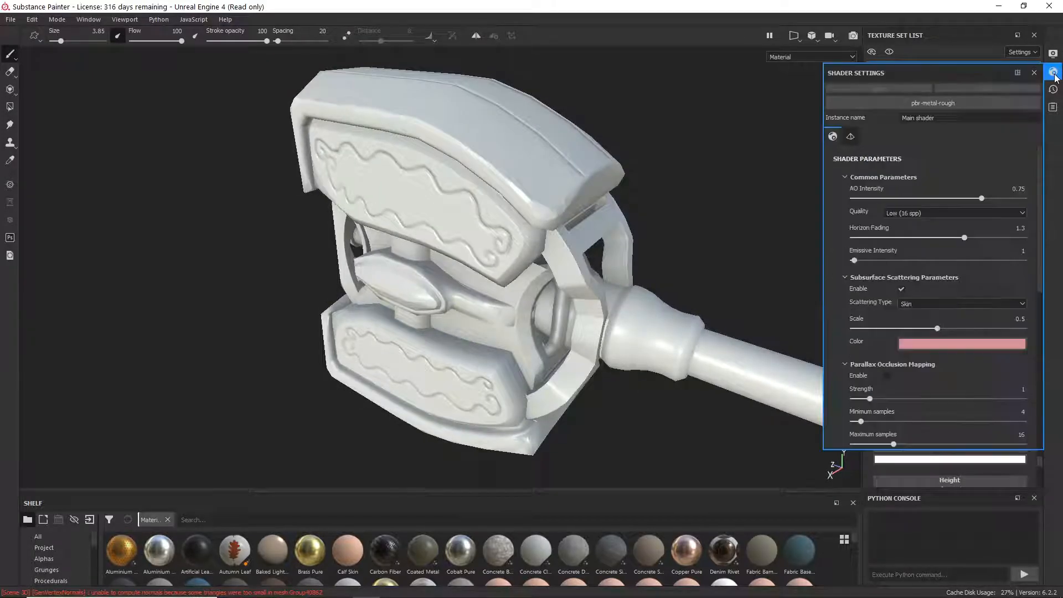
pyautogui.click(1052, 73)
pyautogui.click(1053, 73)
pyautogui.click(950, 106)
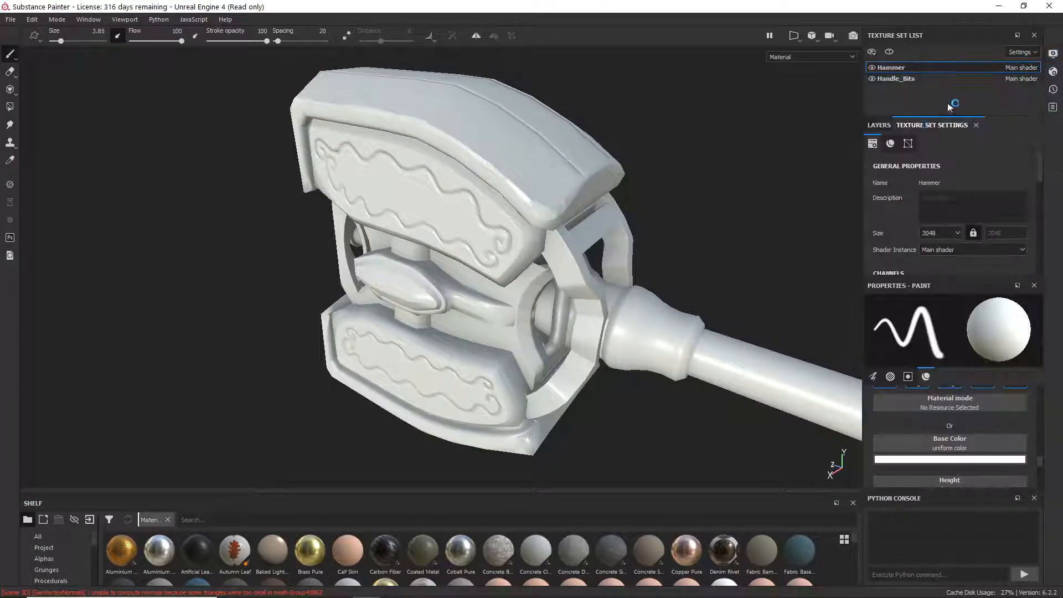
# - Show the Hammer texture set's layer stack and give the paint properties more height to display the material channels
pyautogui.scroll(5, 940, 442)
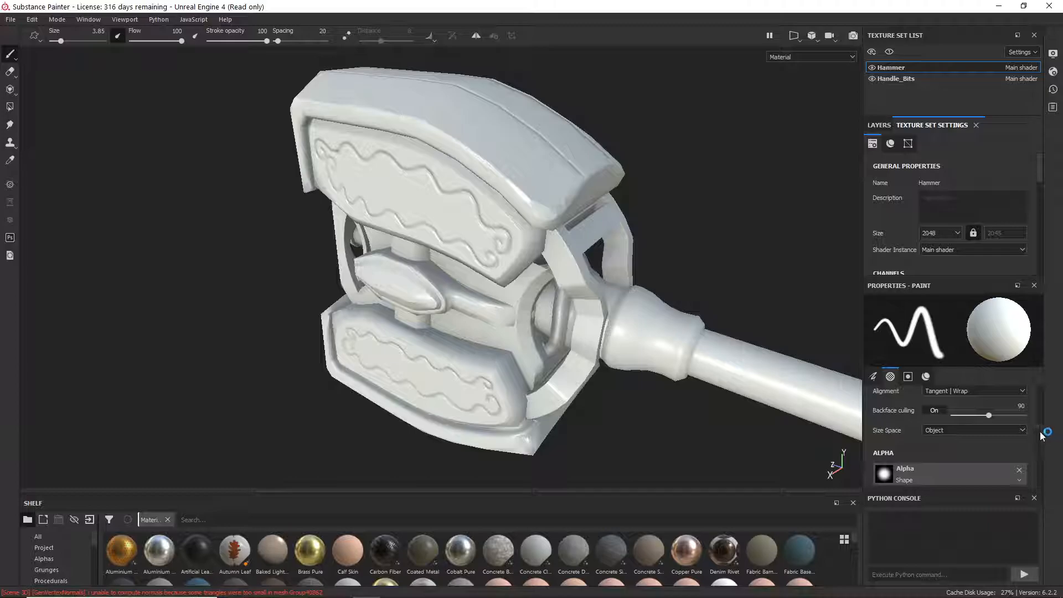
pyautogui.scroll(3, 1040, 435)
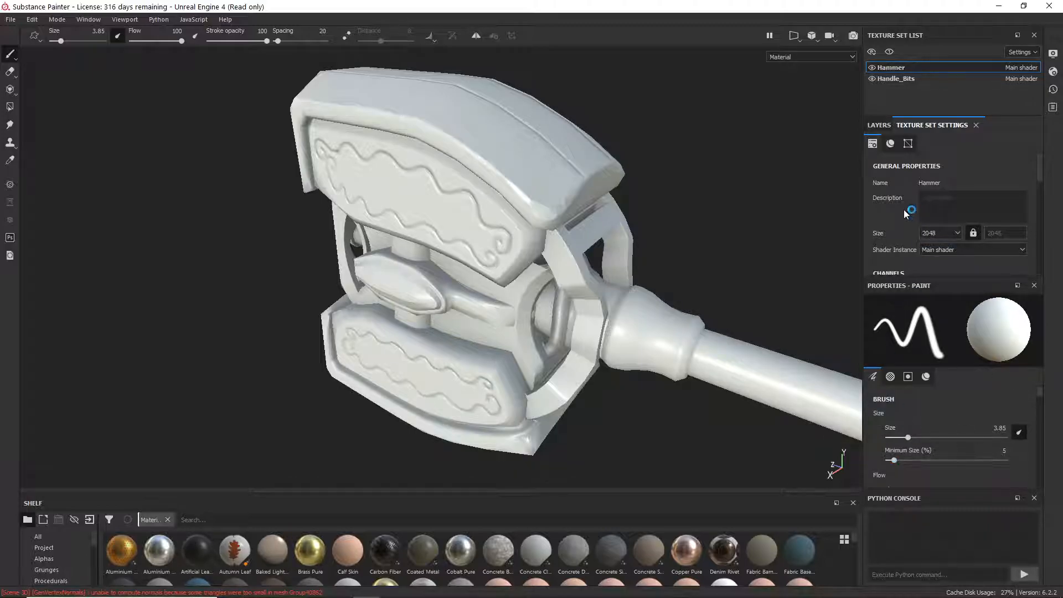
pyautogui.click(878, 125)
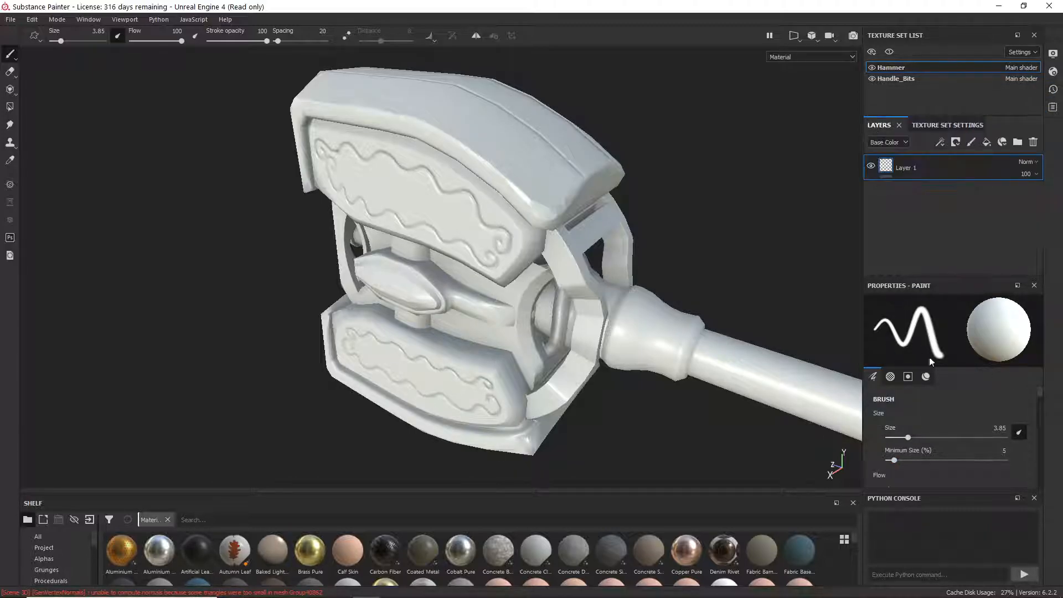
pyautogui.scroll(-8, 928, 447)
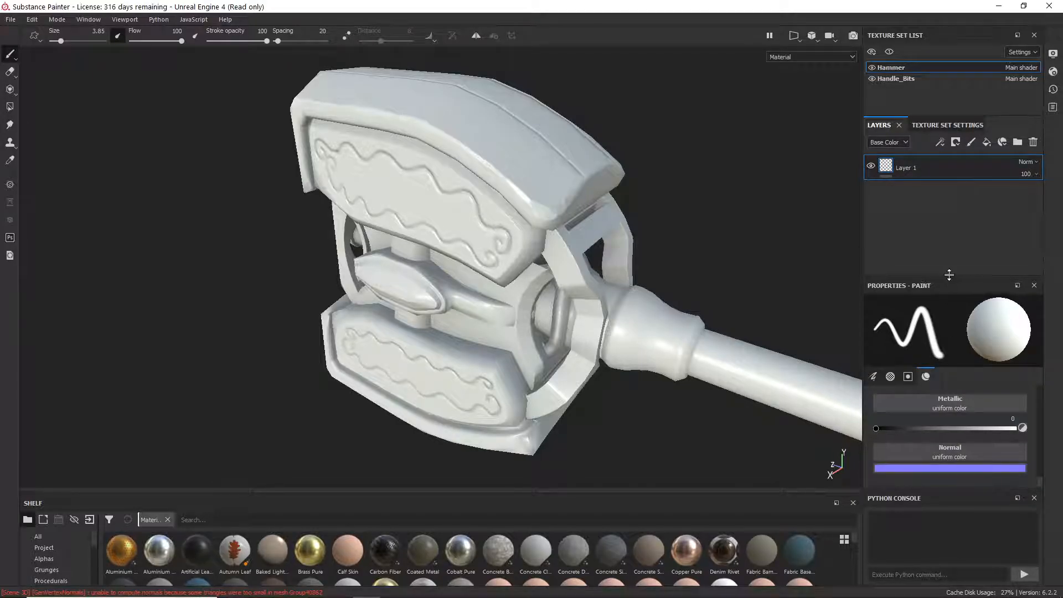
pyautogui.moveTo(948, 278); pyautogui.dragTo(948, 222)
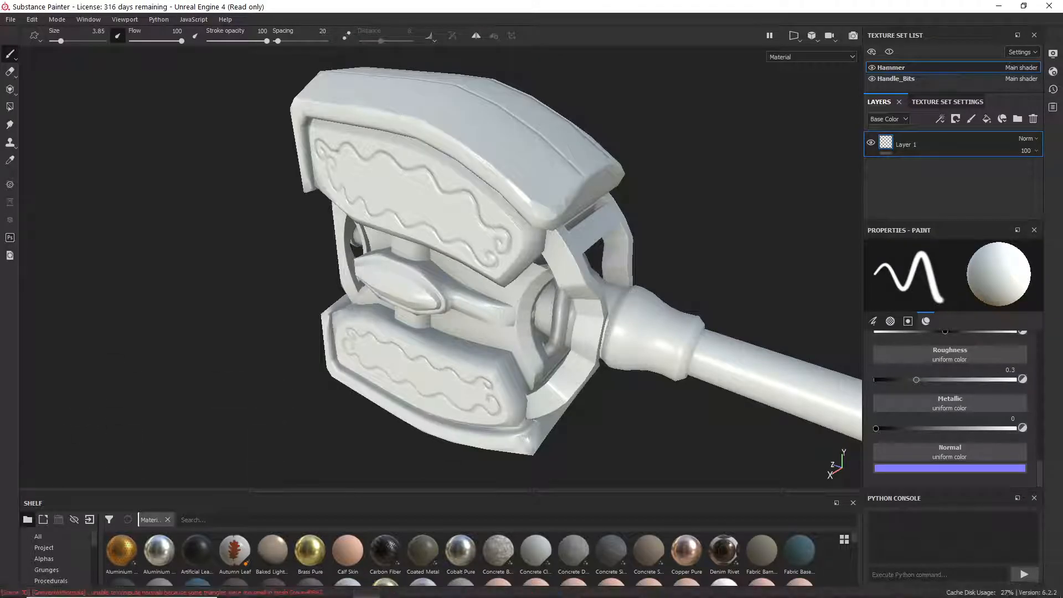
# - Switch to Discord, stop the screen share in the 3D Live Channel and dismiss the stream feedback request
pyautogui.click(637, 587)
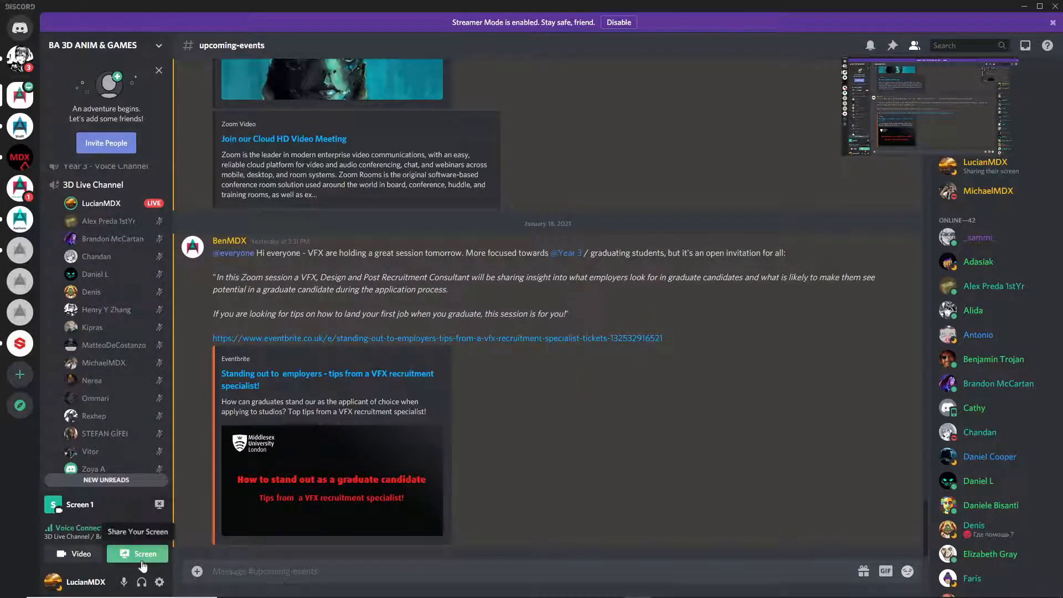
pyautogui.click(135, 209)
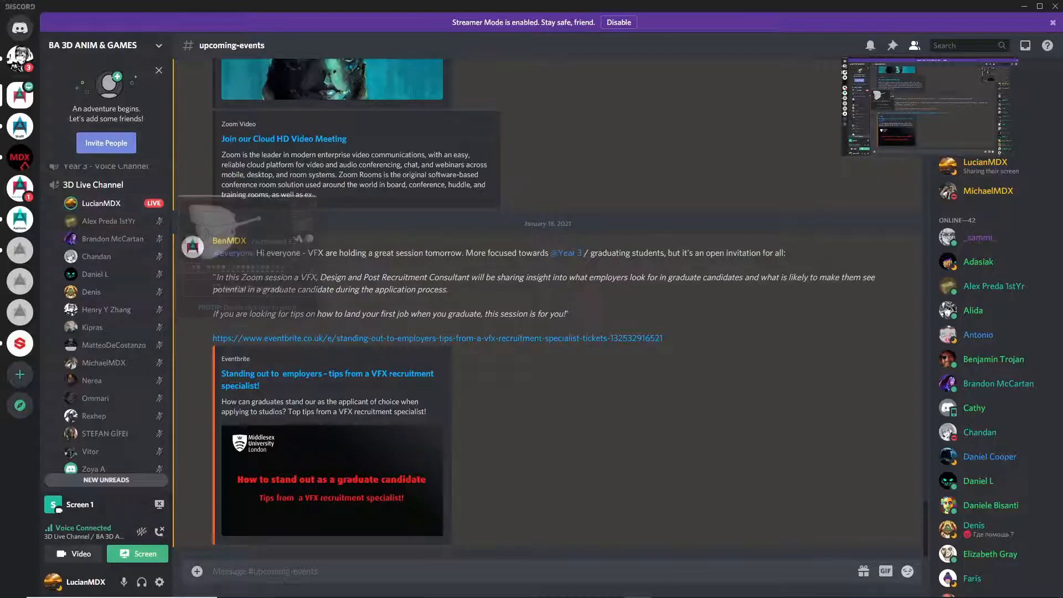
pyautogui.click(1021, 590)
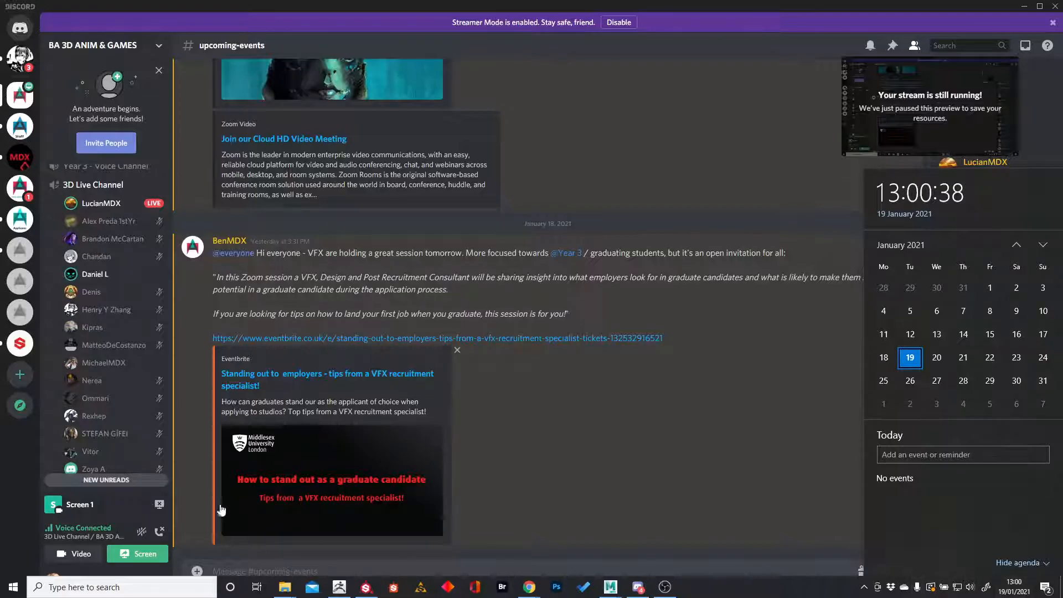
pyautogui.click(160, 508)
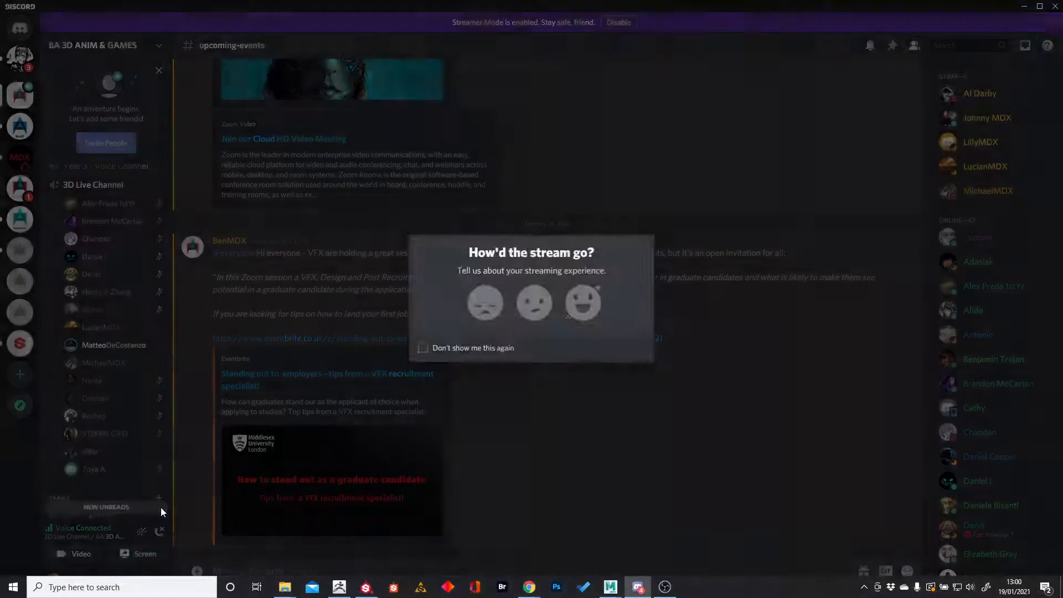
pyautogui.click(752, 368)
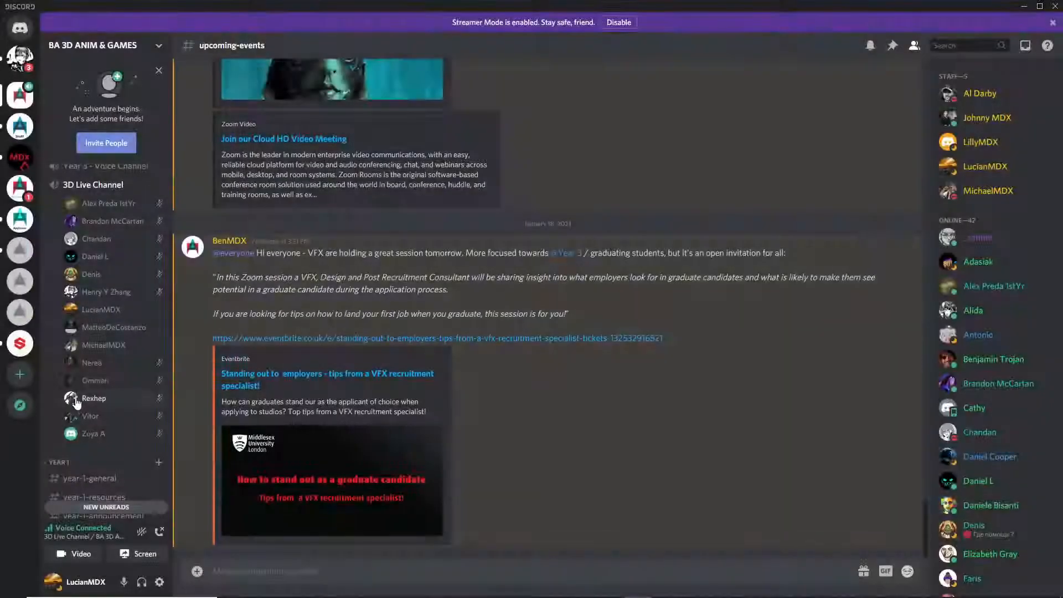
# - Read the unread direct messages in Discord and return to the BA 3D ANIM & GAMES server
pyautogui.click(20, 58)
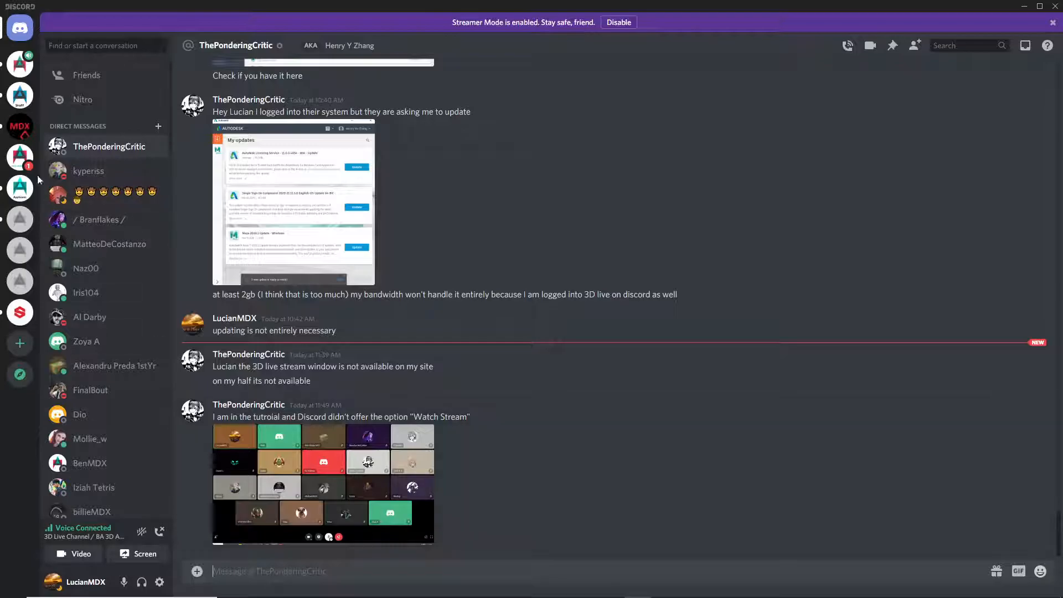
pyautogui.click(19, 65)
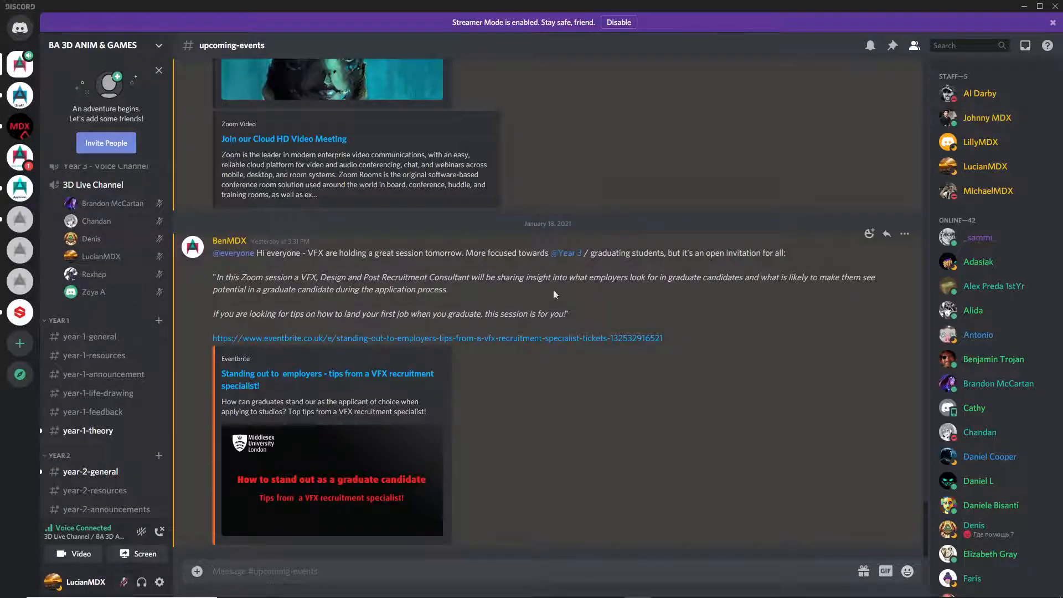
# - Switch to Maya and minimise the UV Editor to show the low-poly hammer scene
pyautogui.moveTo(774, 596)
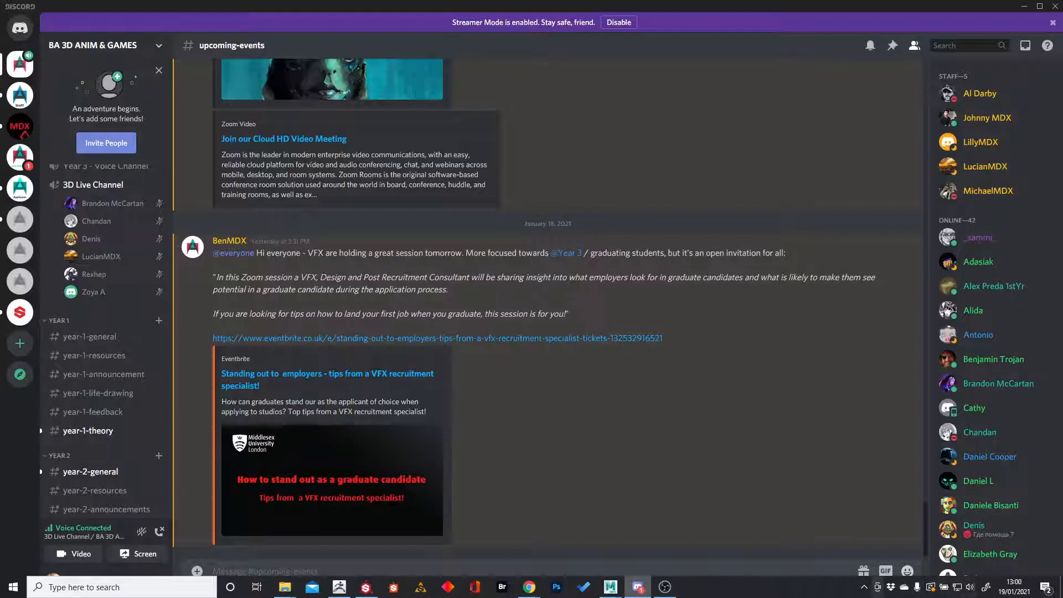
pyautogui.moveTo(610, 587)
pyautogui.click(678, 545)
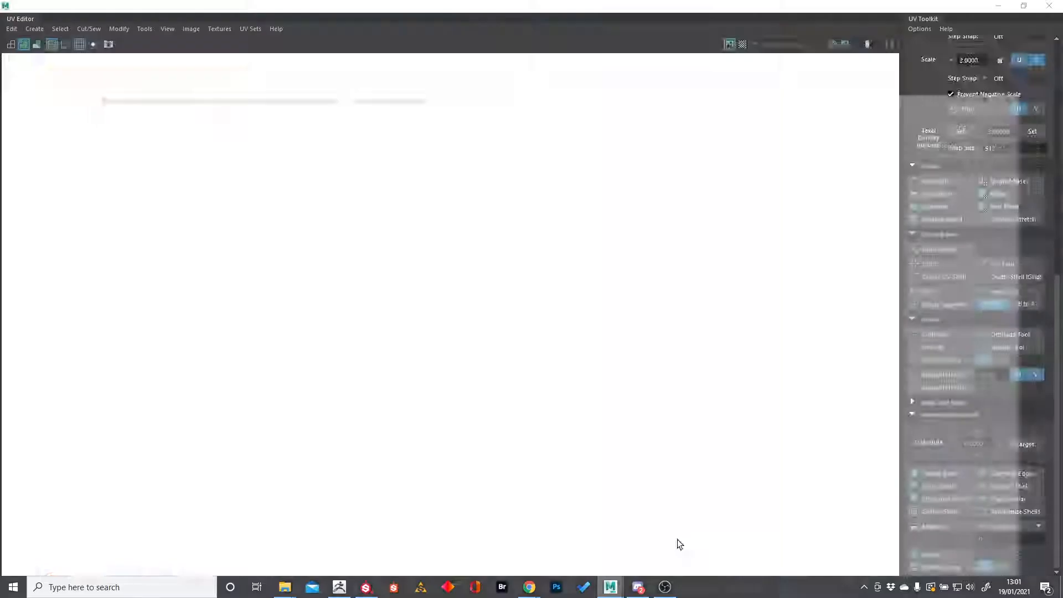
pyautogui.click(994, 7)
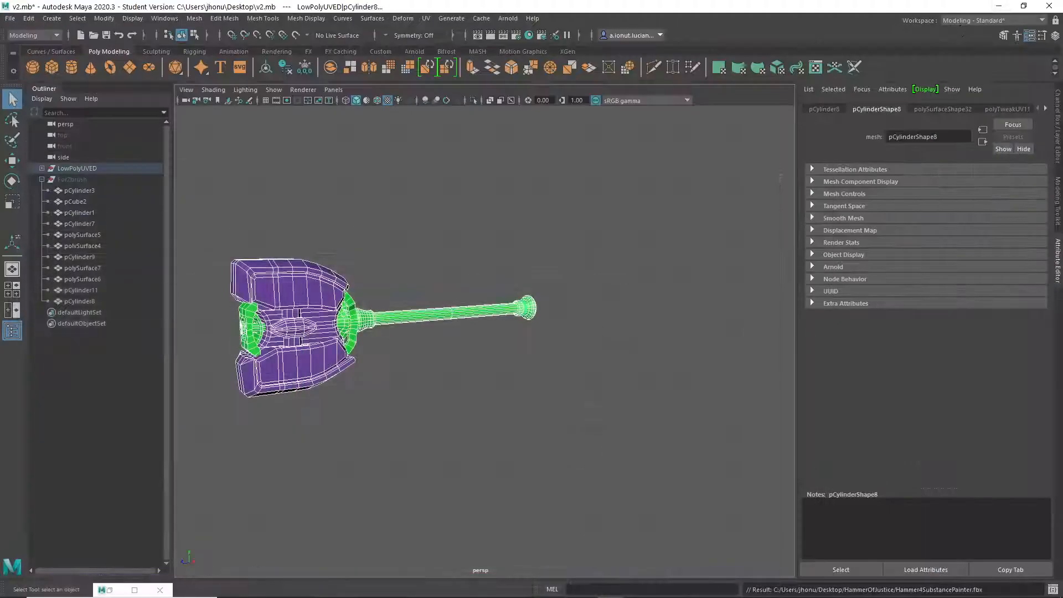